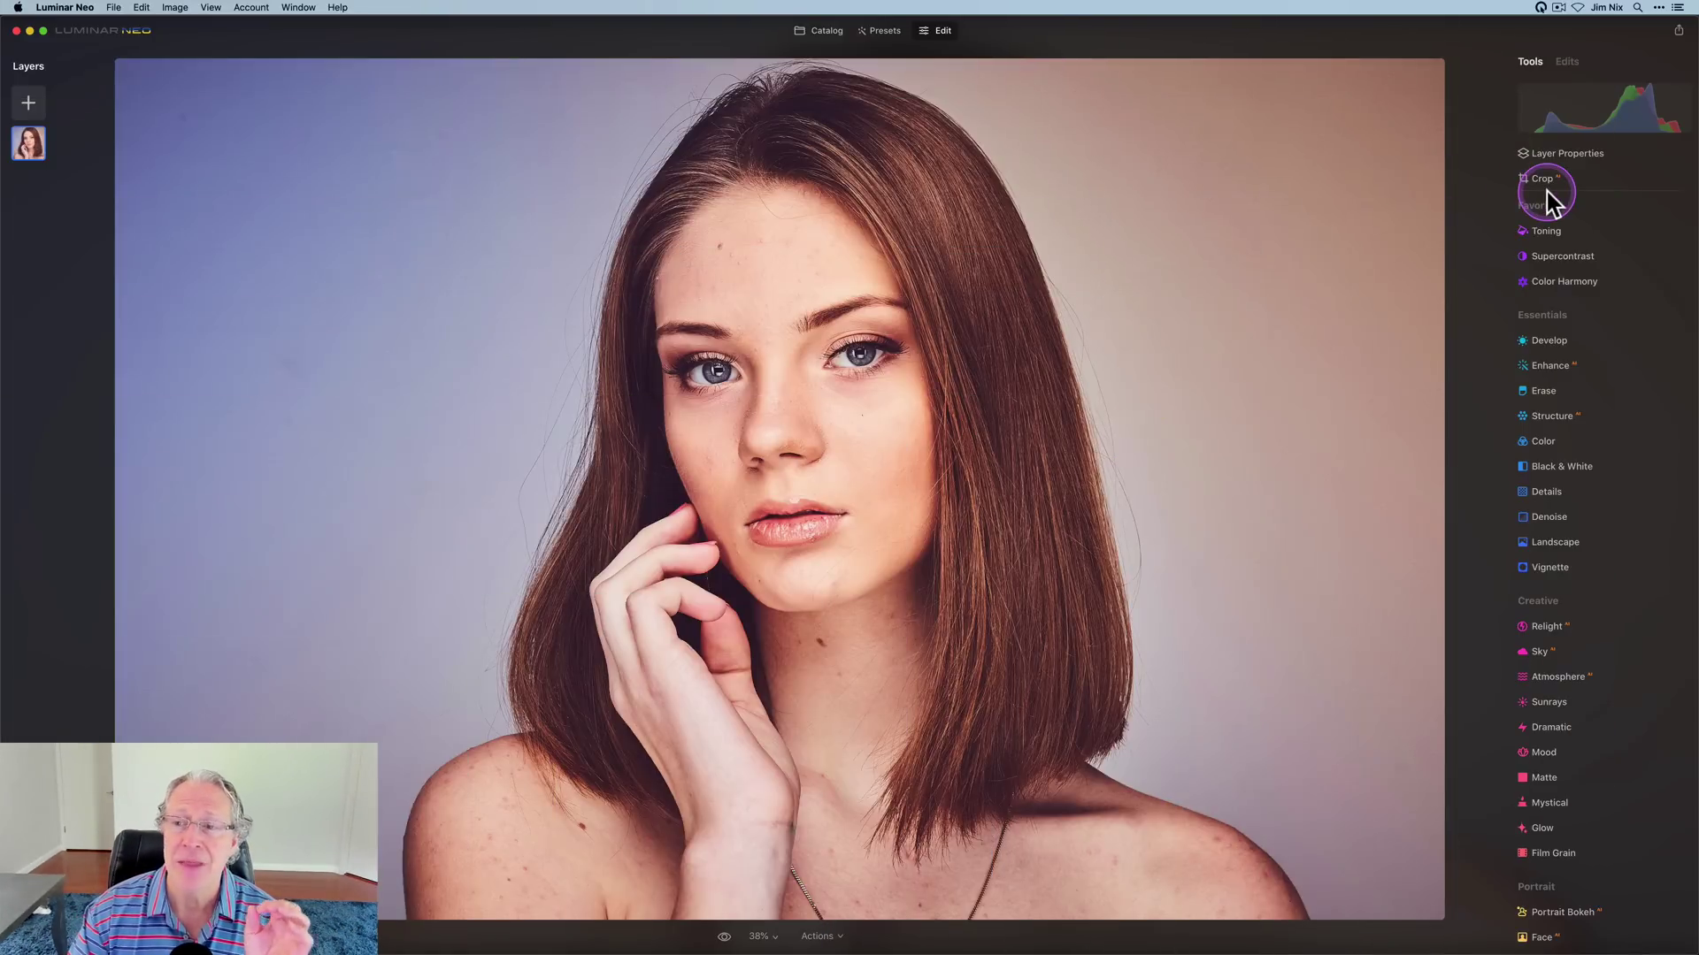
# Step: Choose Portrait Background in the layer's Masking properties to generate the AI mask
pyautogui.click(1562, 157)
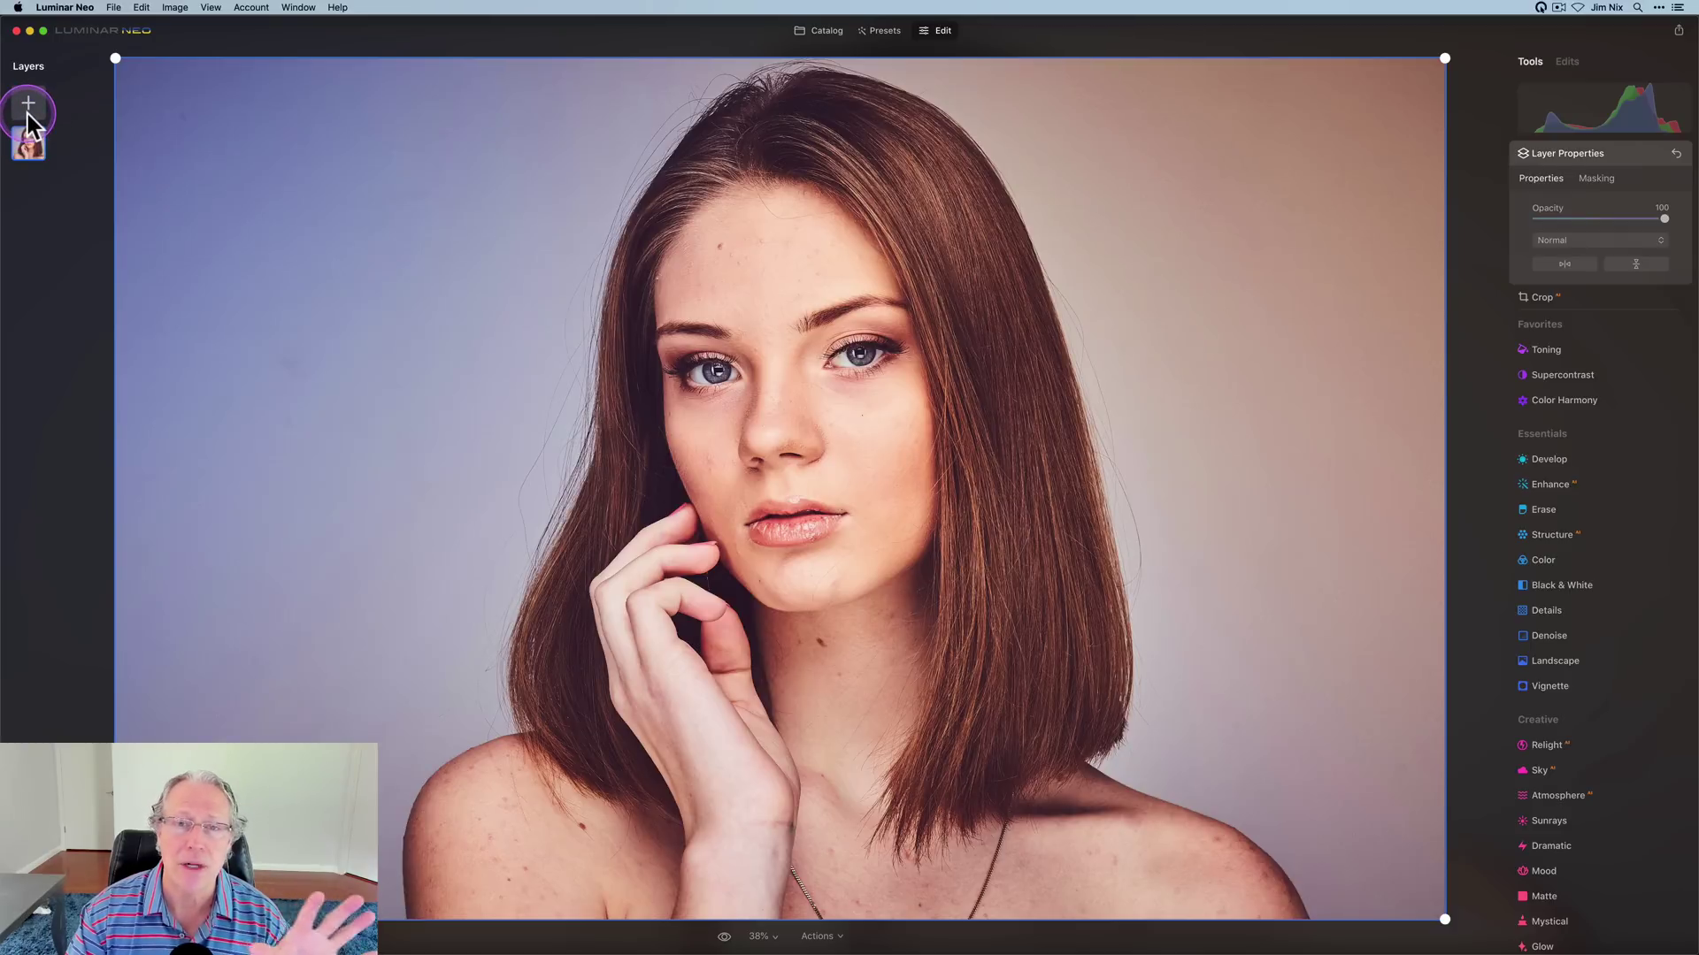
pyautogui.click(1616, 181)
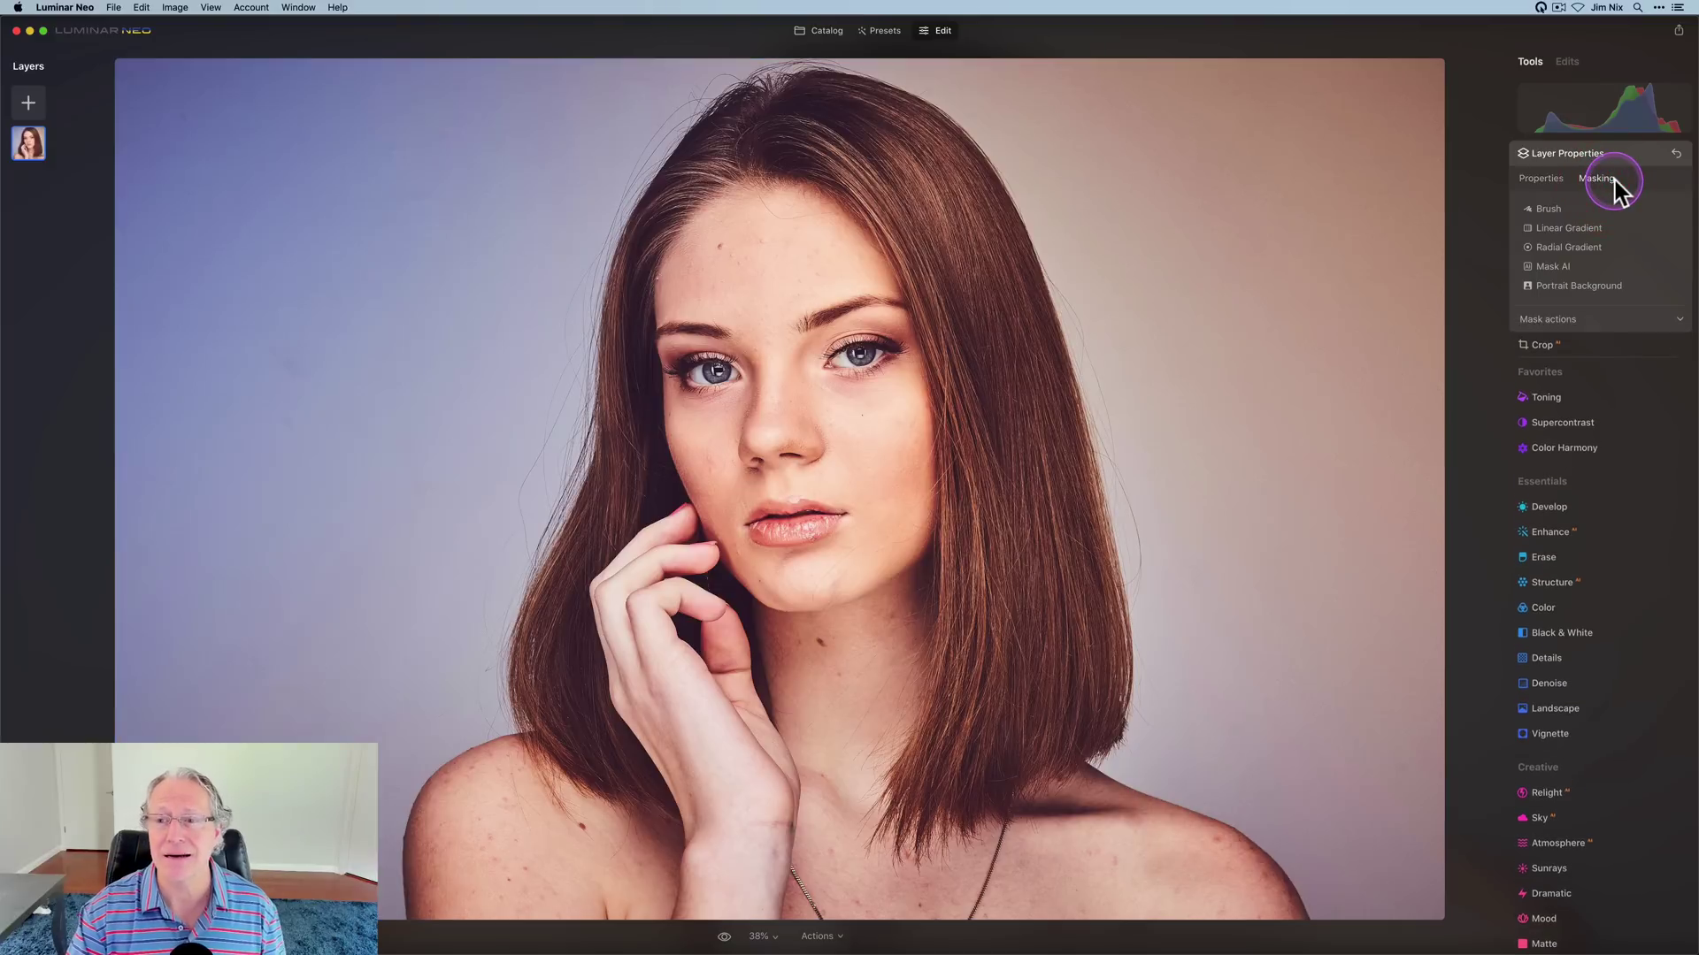
pyautogui.click(1579, 288)
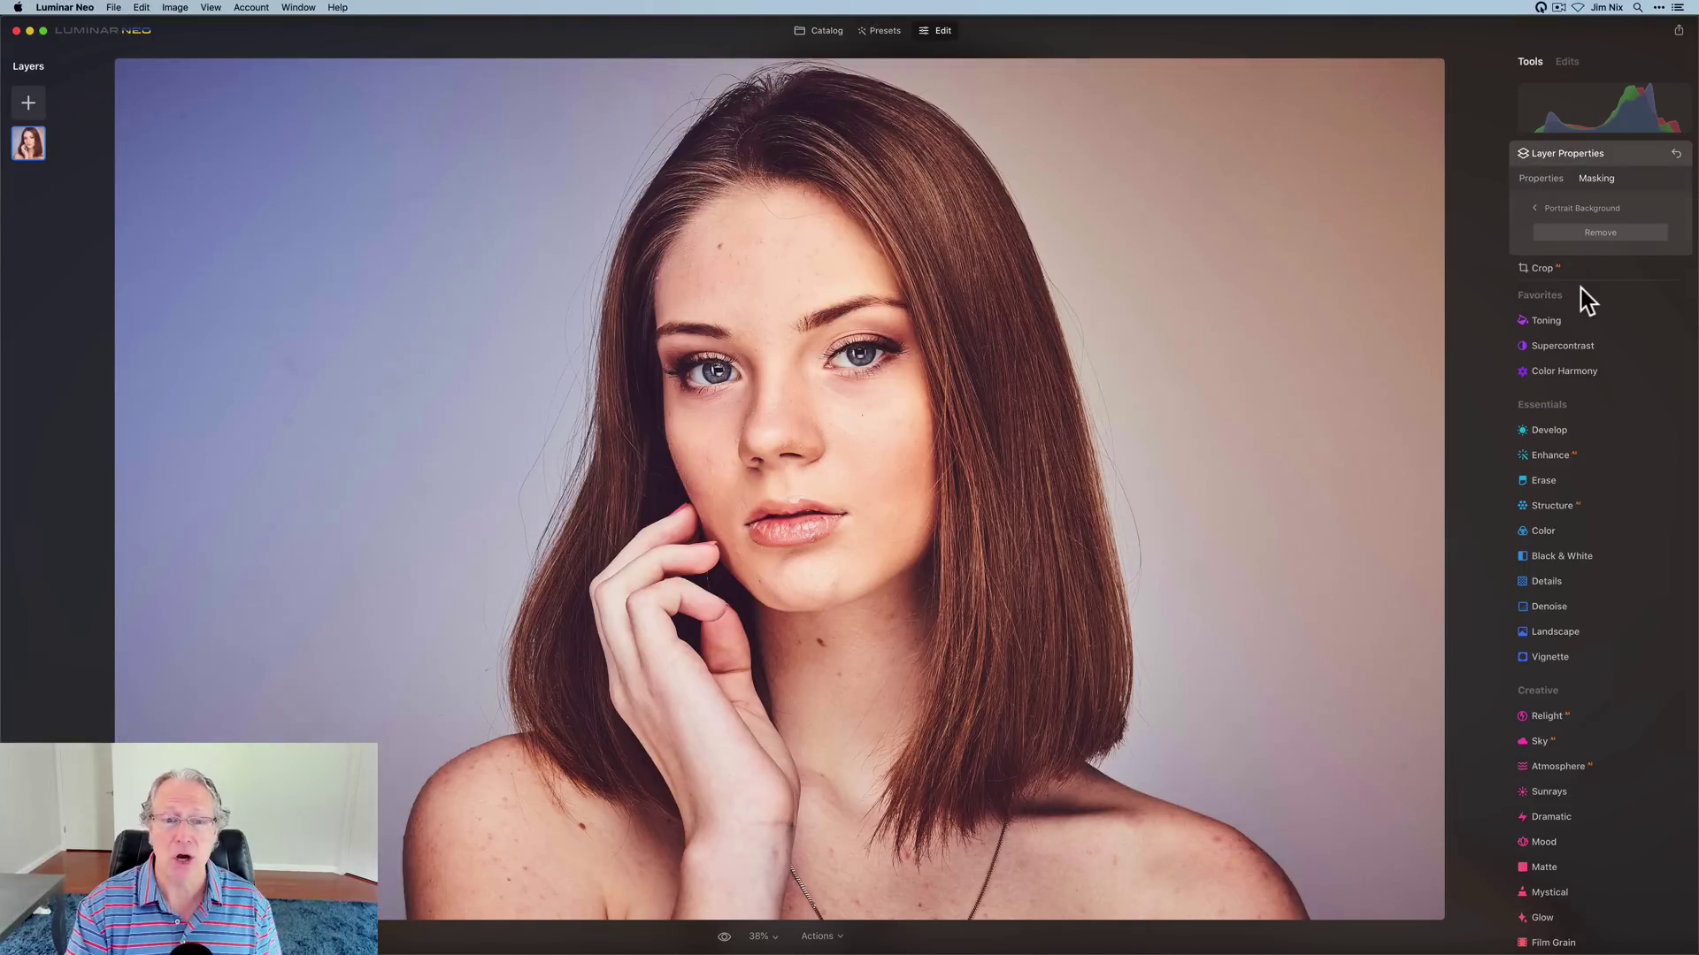
# Step: Remove the background behind the woman and expand the Refinements Brush overlay
pyautogui.click(1595, 233)
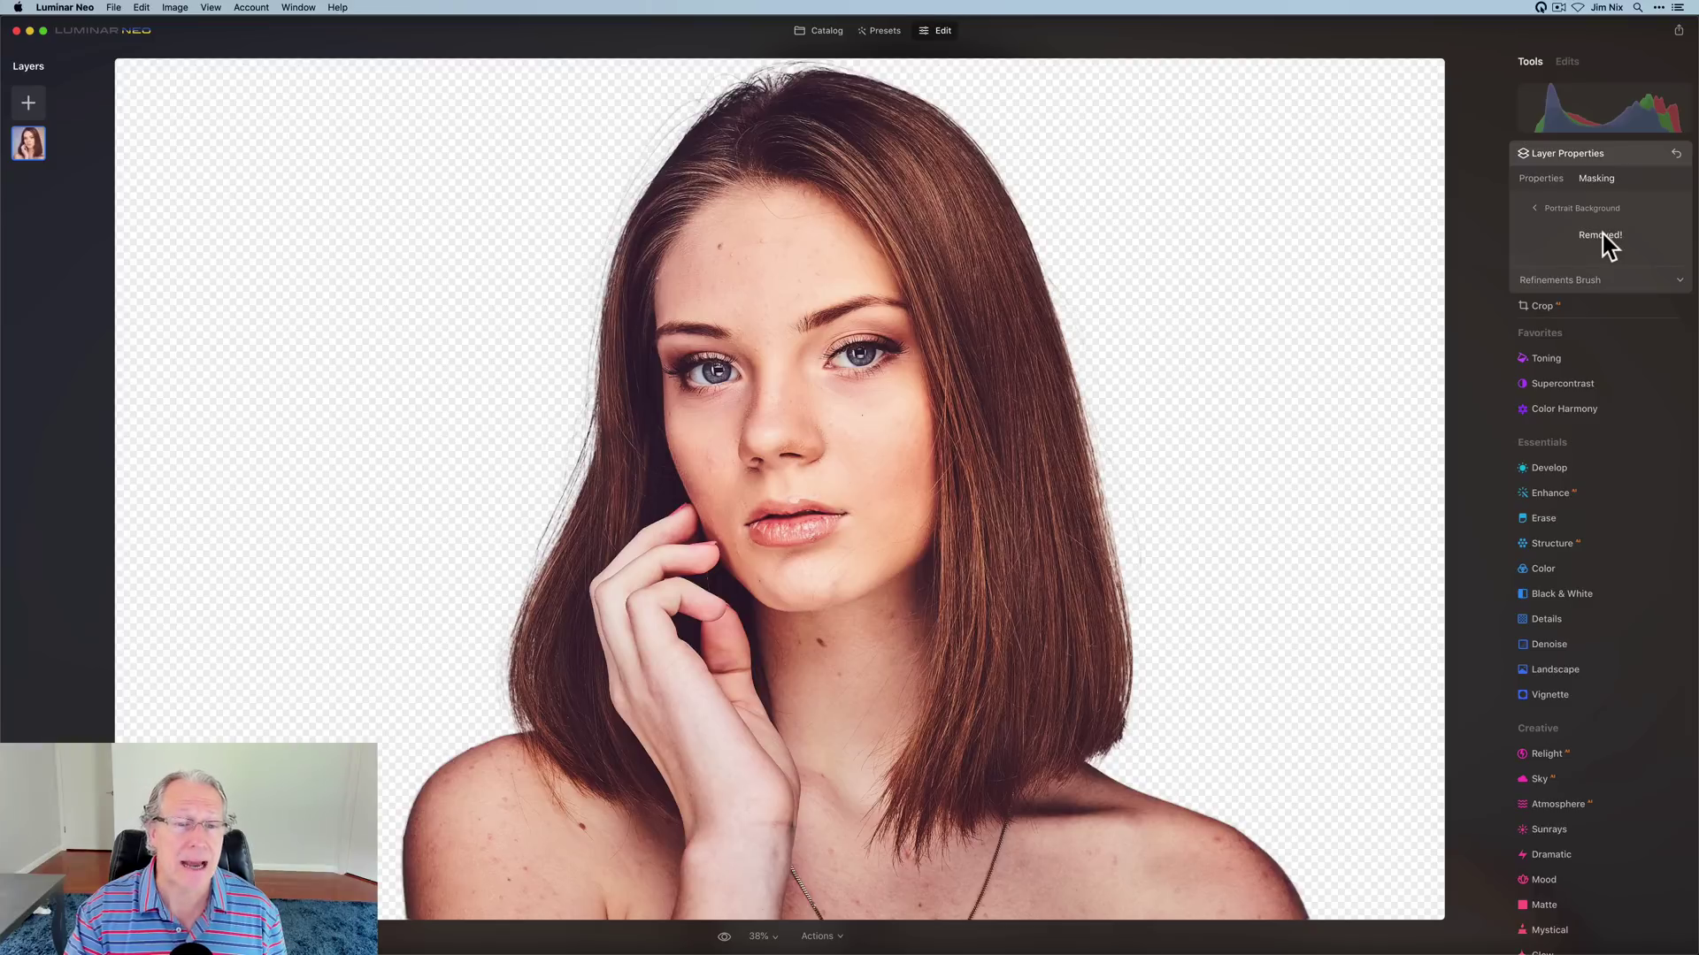
pyautogui.click(801, 244)
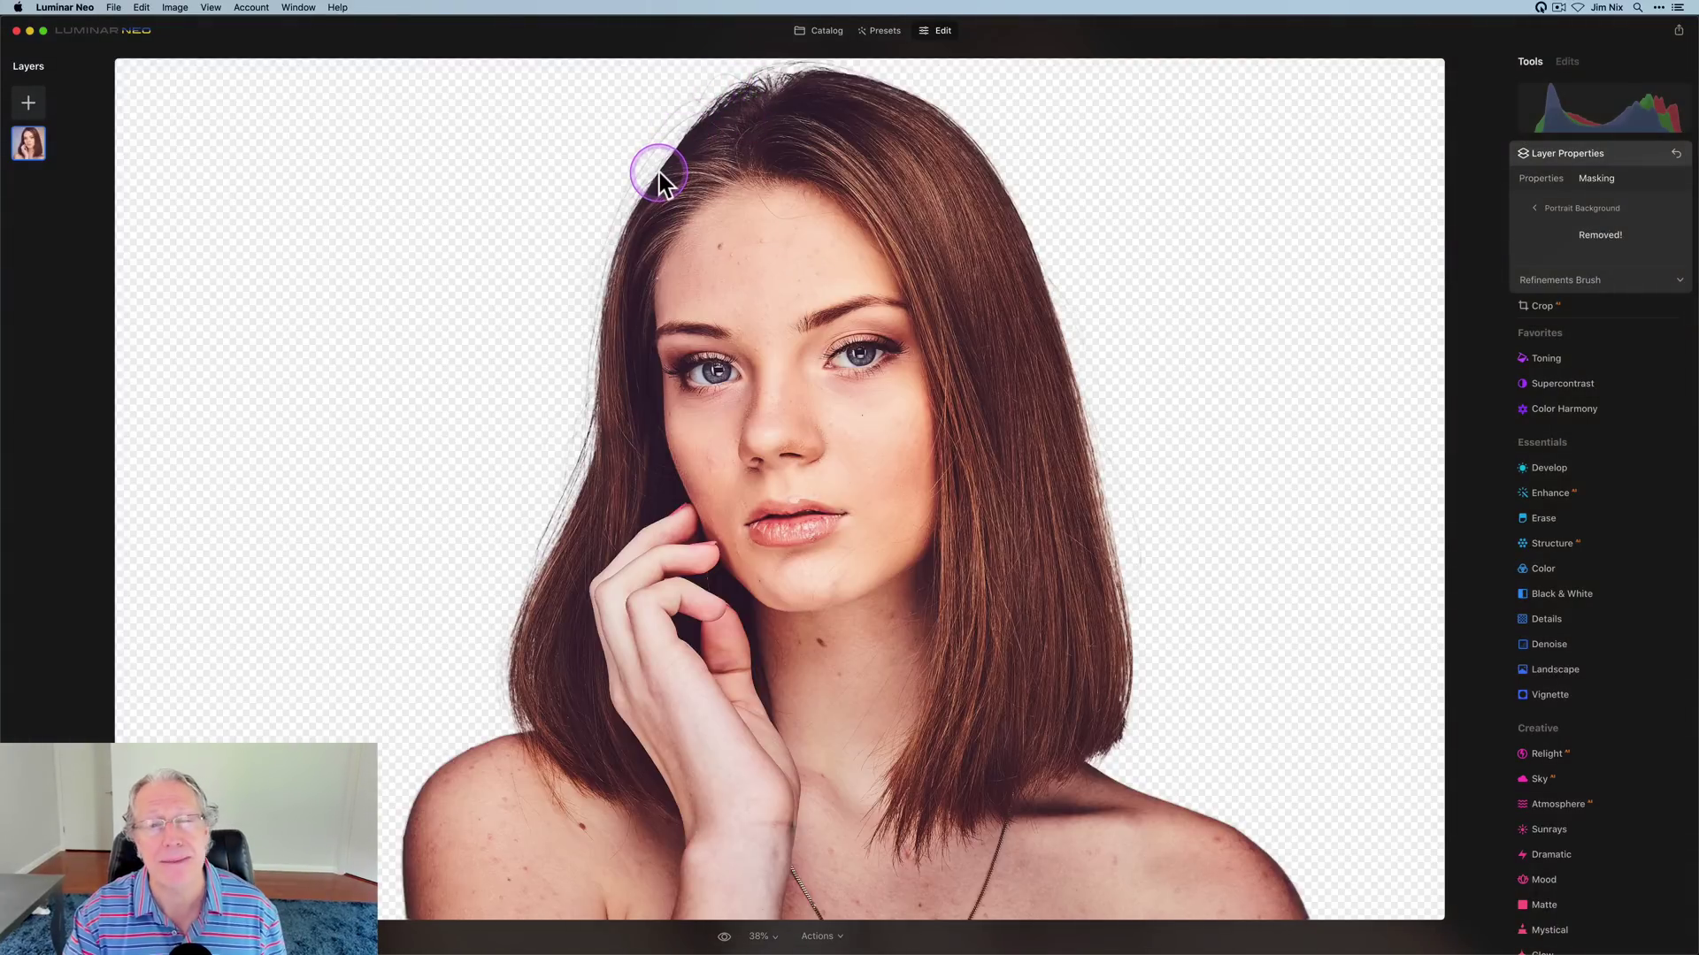
pyautogui.click(1573, 280)
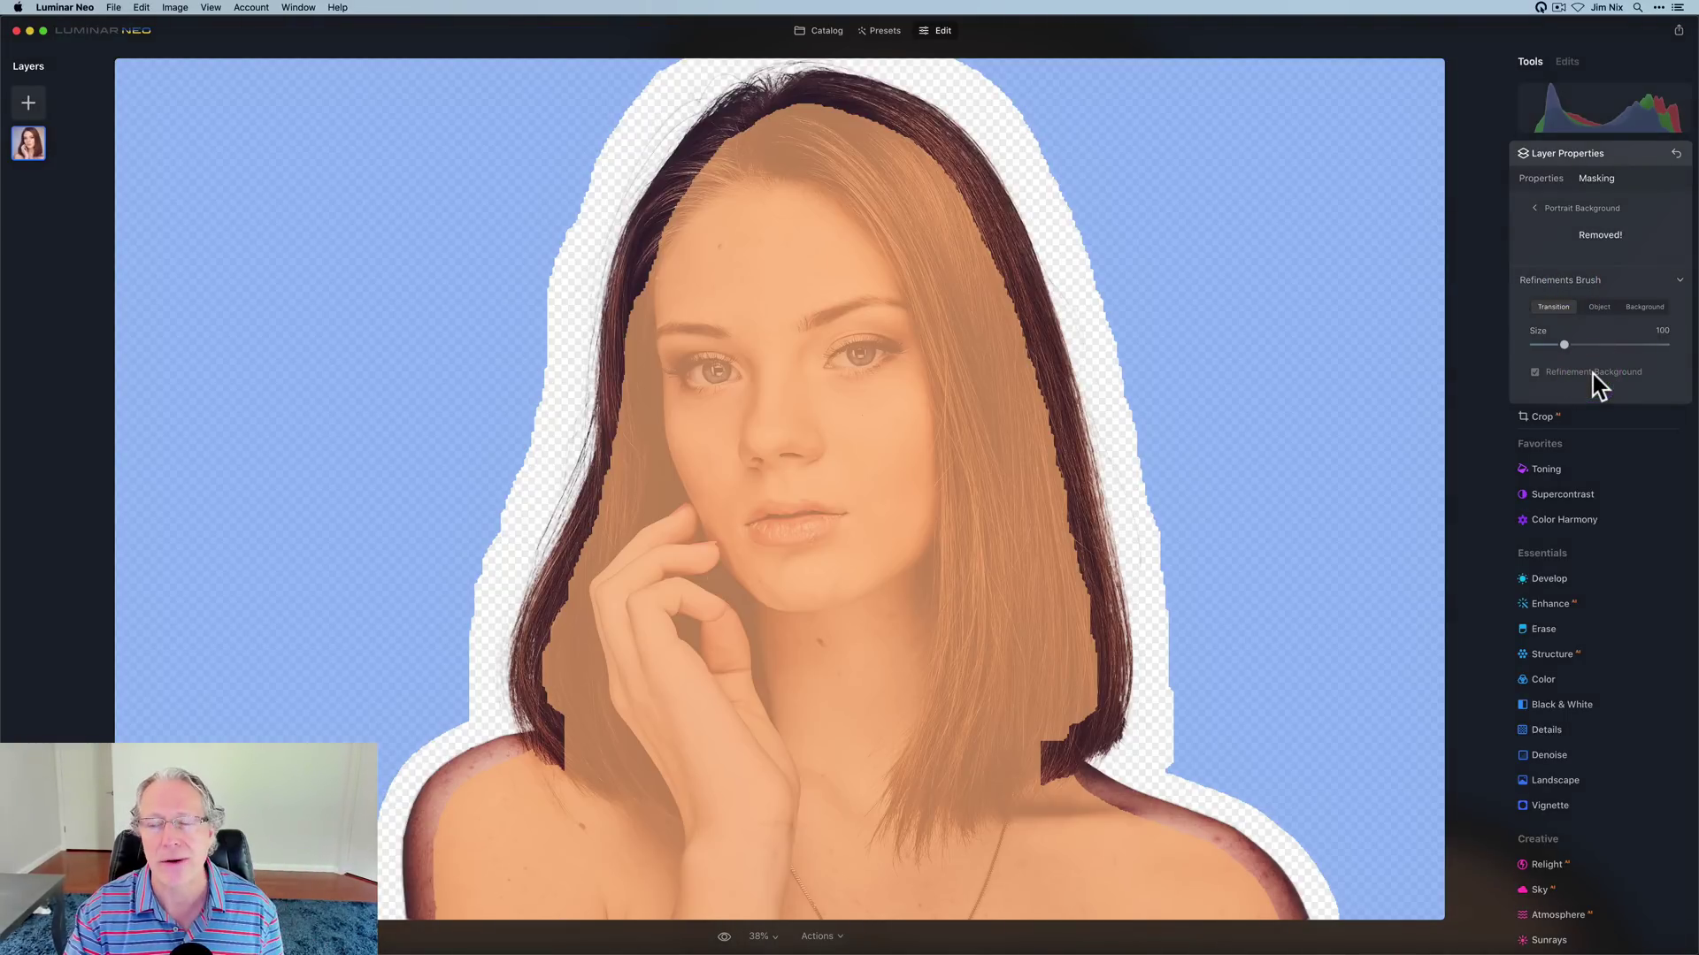
# Step: Reduce the Refinements Brush size to 52
pyautogui.click(1550, 358)
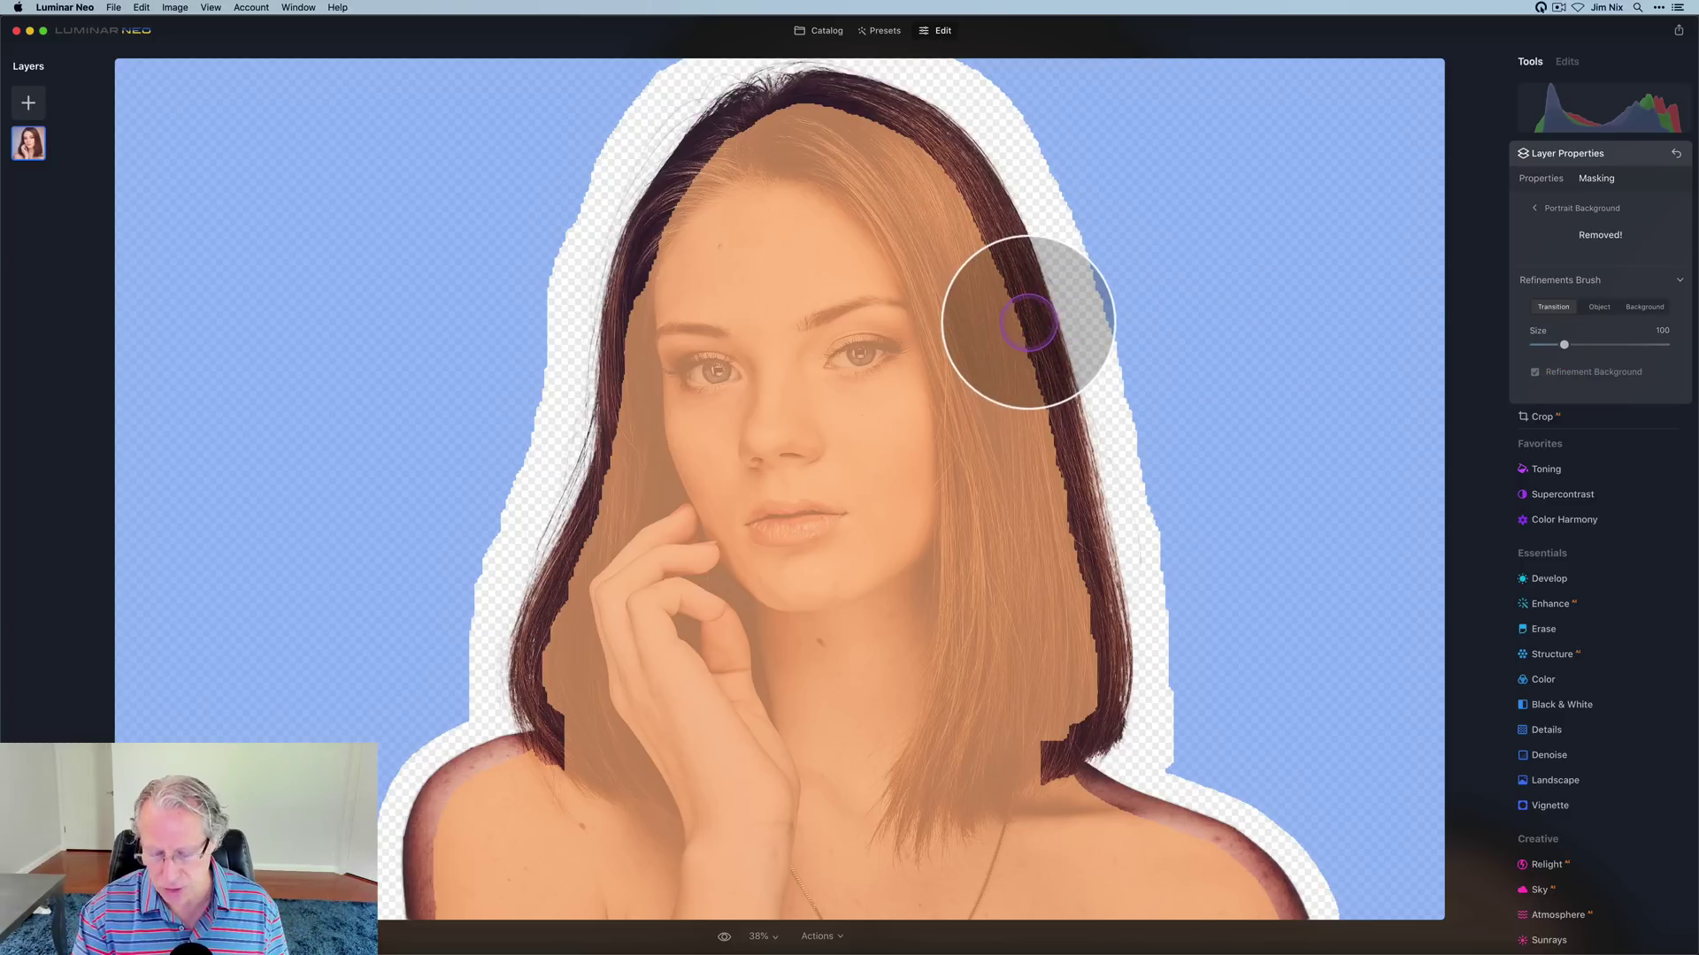
pyautogui.press('[')
pyautogui.press('[')
pyautogui.press('[')
pyautogui.press('[')
pyautogui.press('[')
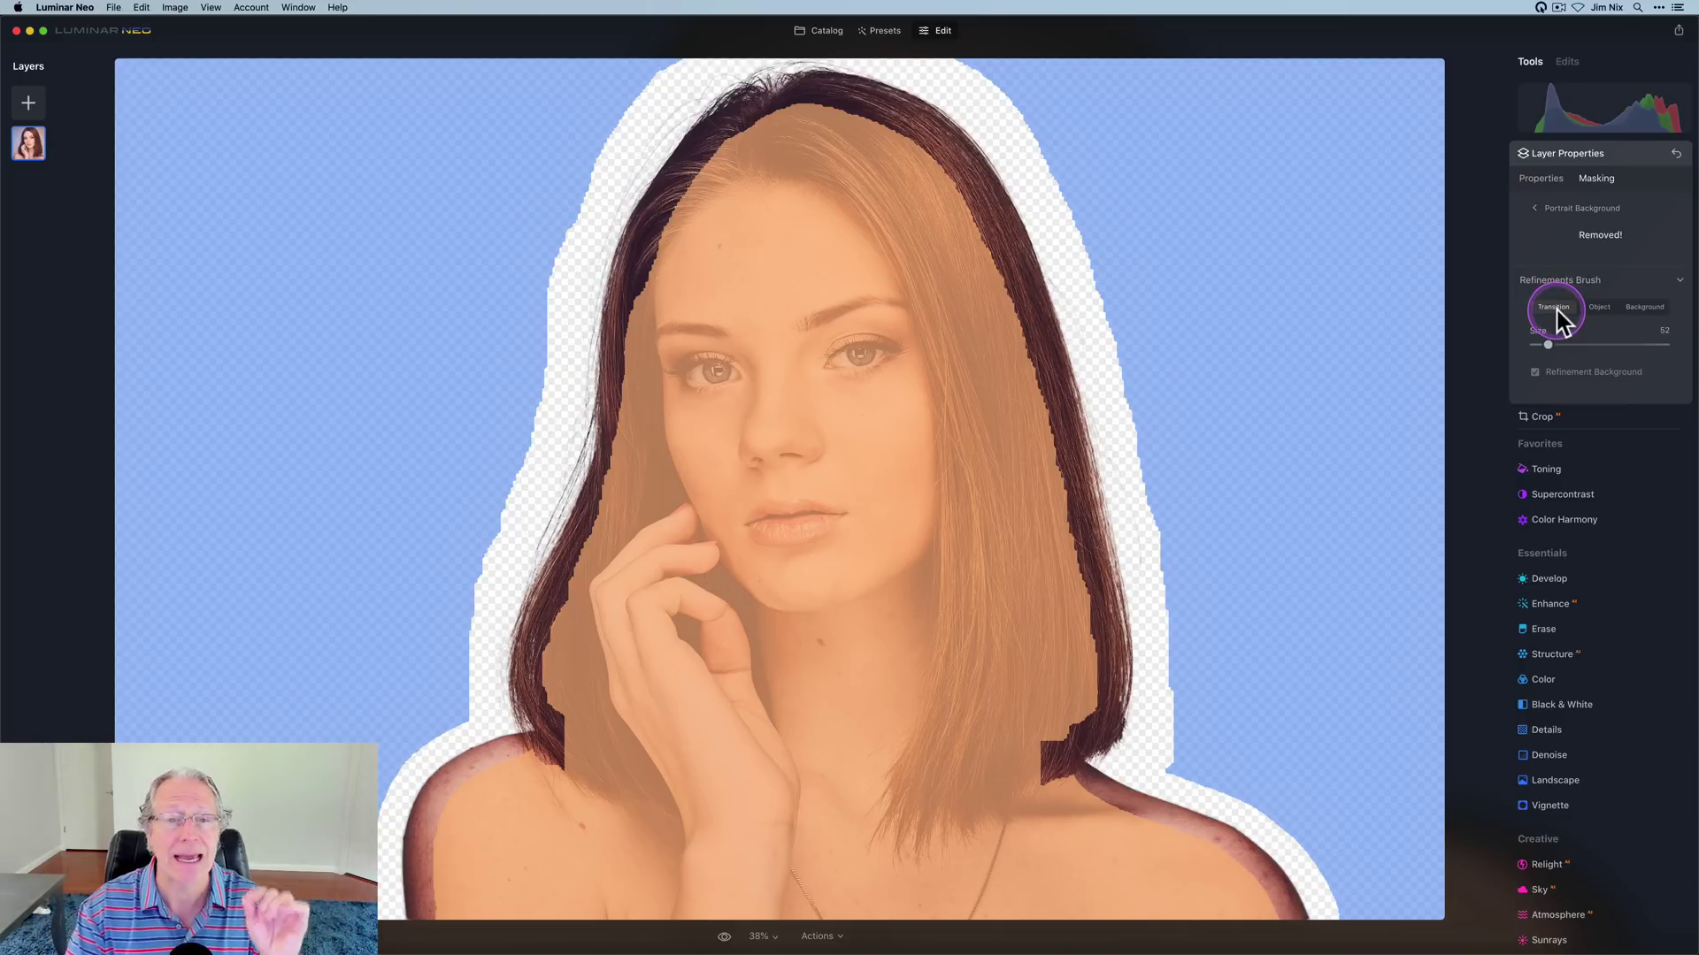
# Step: Switch the brush to Object and paint the top of her hair into the subject
pyautogui.click(1597, 307)
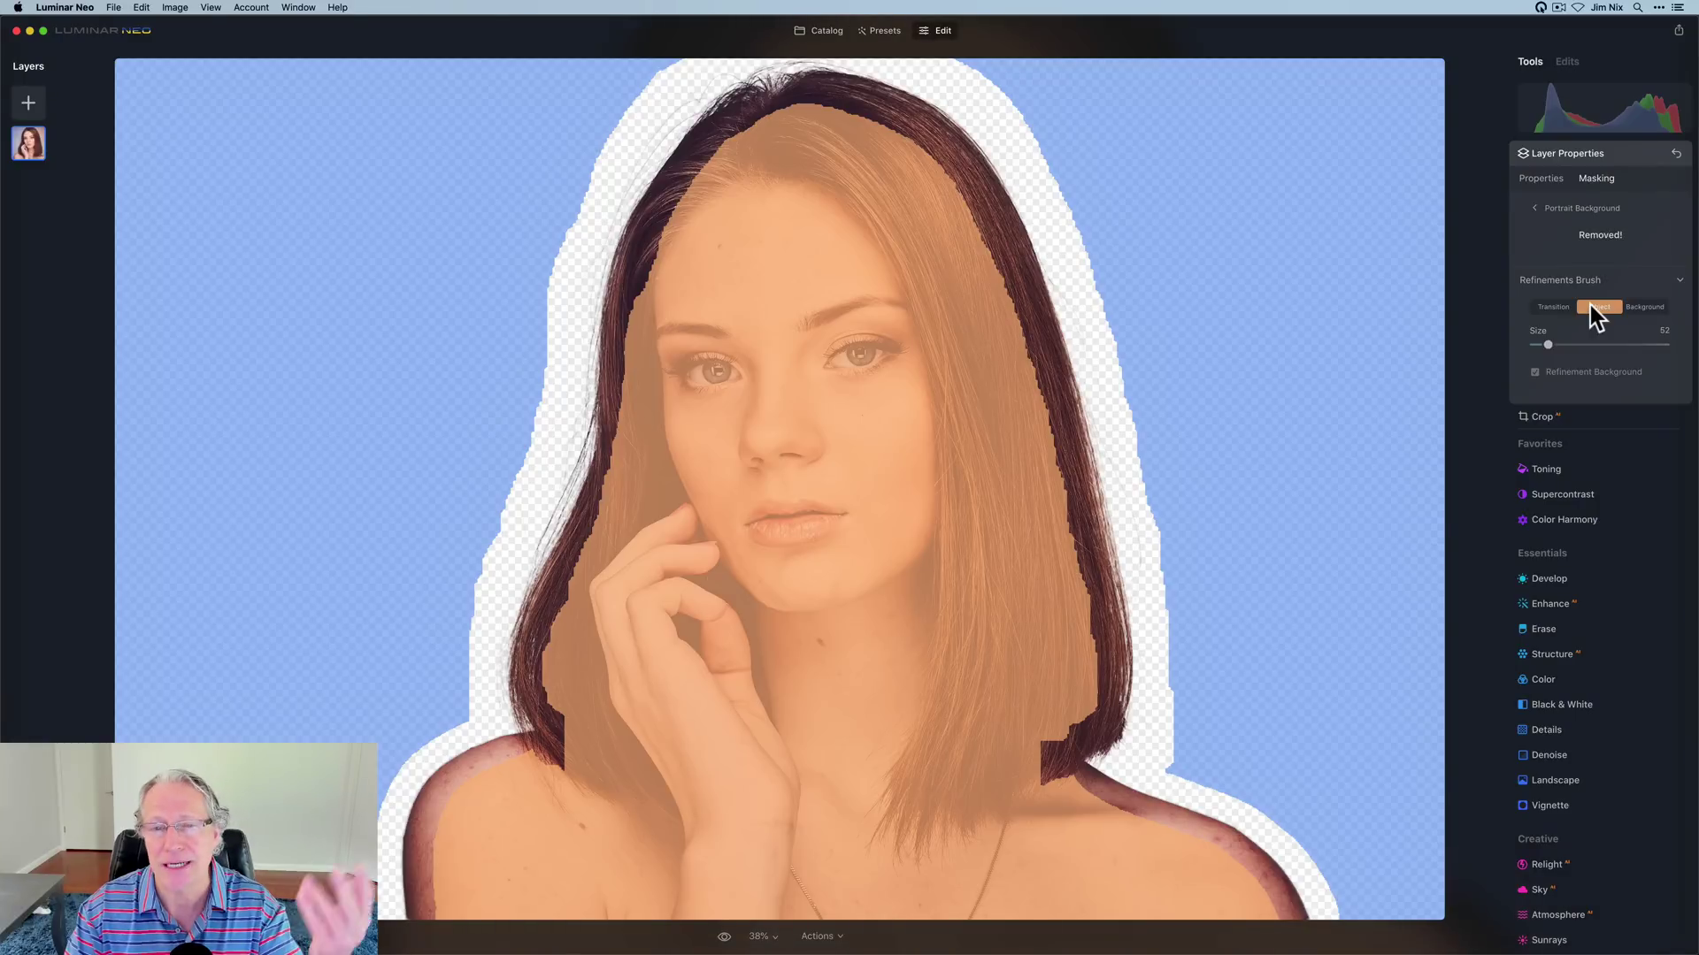
pyautogui.click(1604, 311)
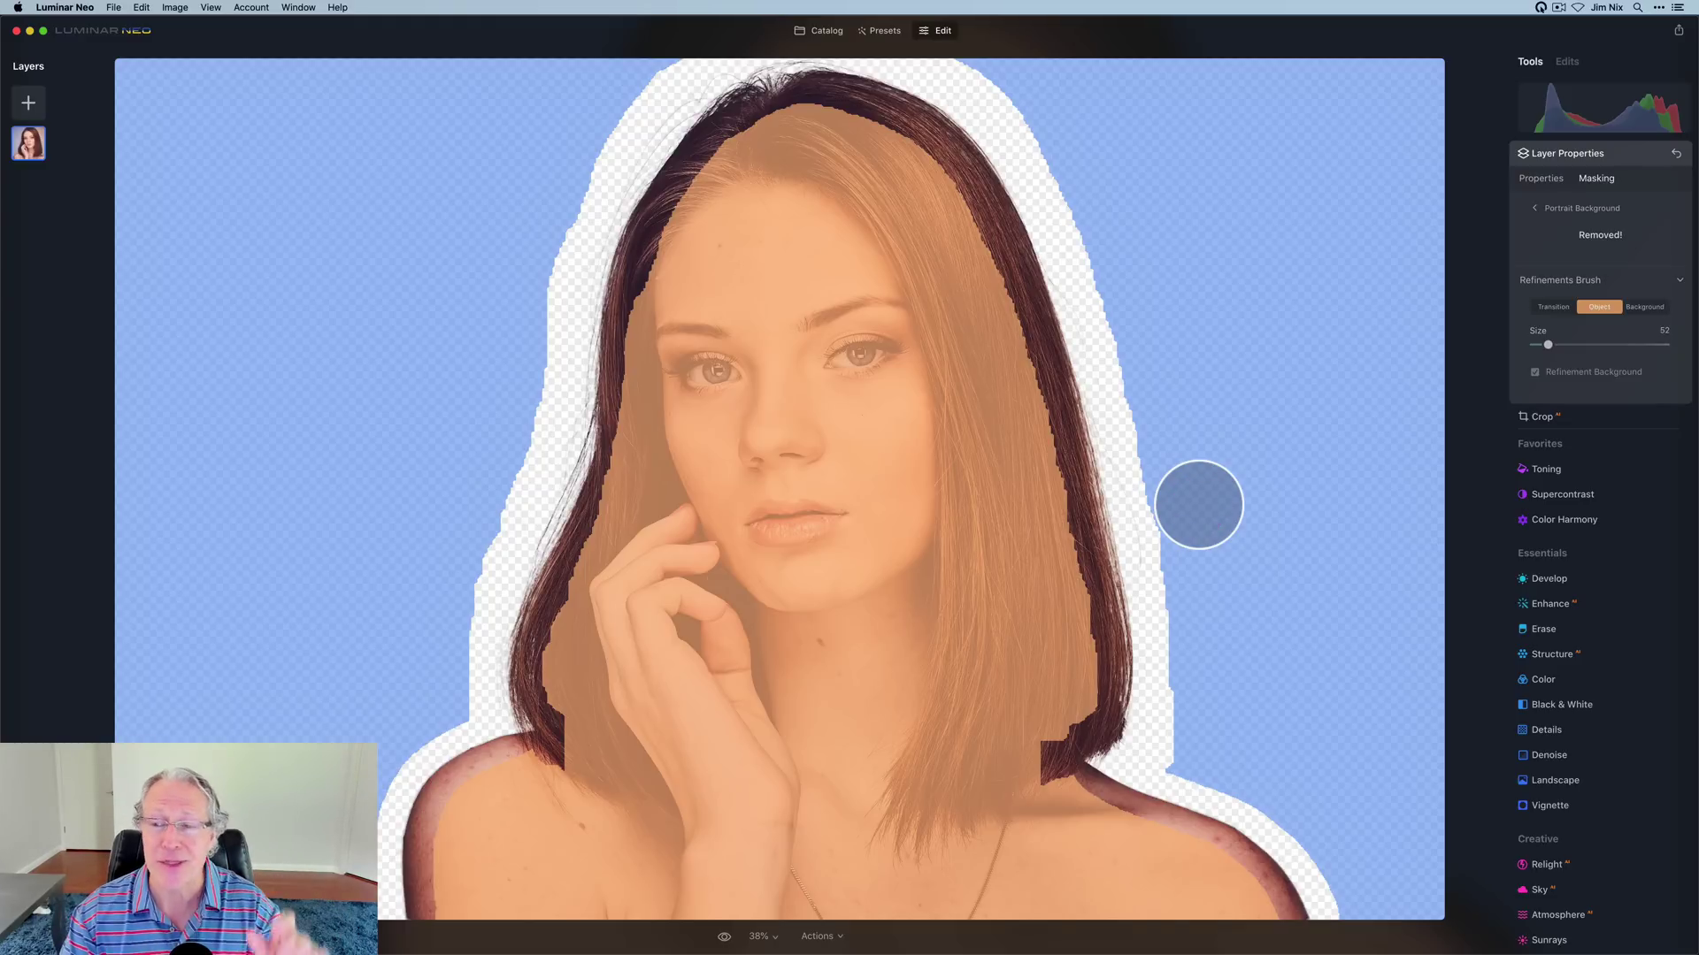
pyautogui.click(1499, 371)
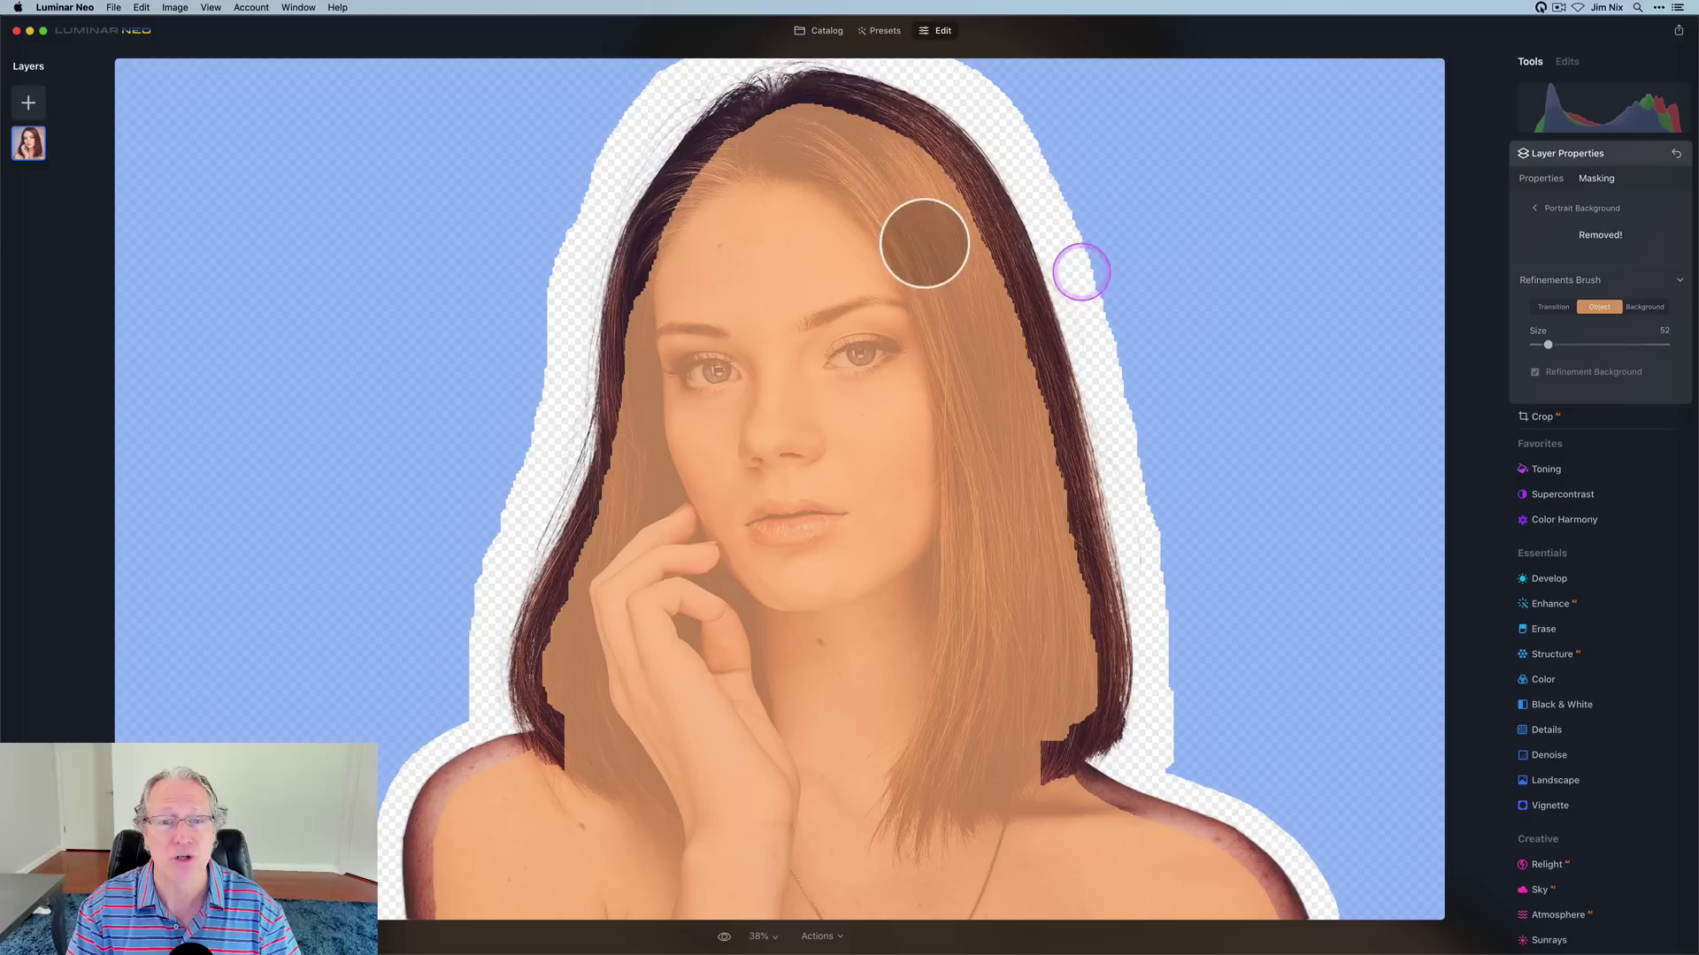
pyautogui.moveTo(835, 106)
pyautogui.mouseDown()
pyautogui.moveTo(913, 129)
pyautogui.moveTo(972, 207)
pyautogui.moveTo(1065, 469)
pyautogui.mouseUp()
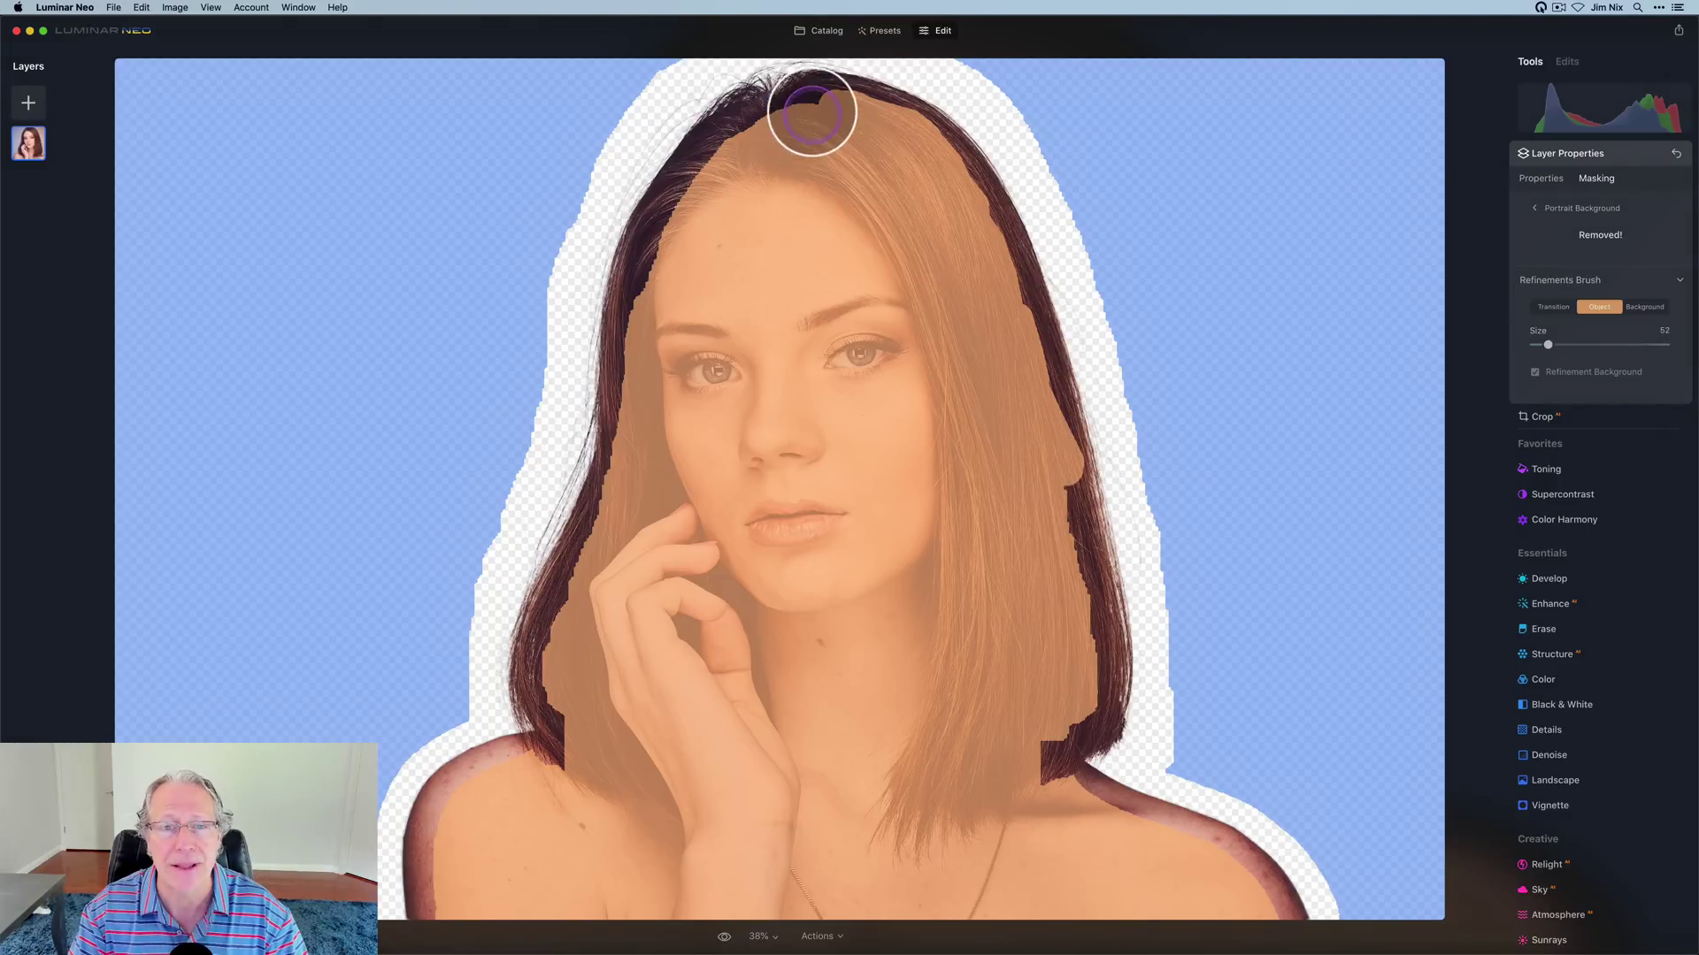
pyautogui.moveTo(818, 102)
pyautogui.mouseDown()
pyautogui.moveTo(716, 156)
pyautogui.moveTo(652, 283)
pyautogui.moveTo(620, 503)
pyautogui.moveTo(548, 669)
pyautogui.moveTo(564, 761)
pyautogui.moveTo(481, 785)
pyautogui.moveTo(433, 913)
pyautogui.mouseUp()
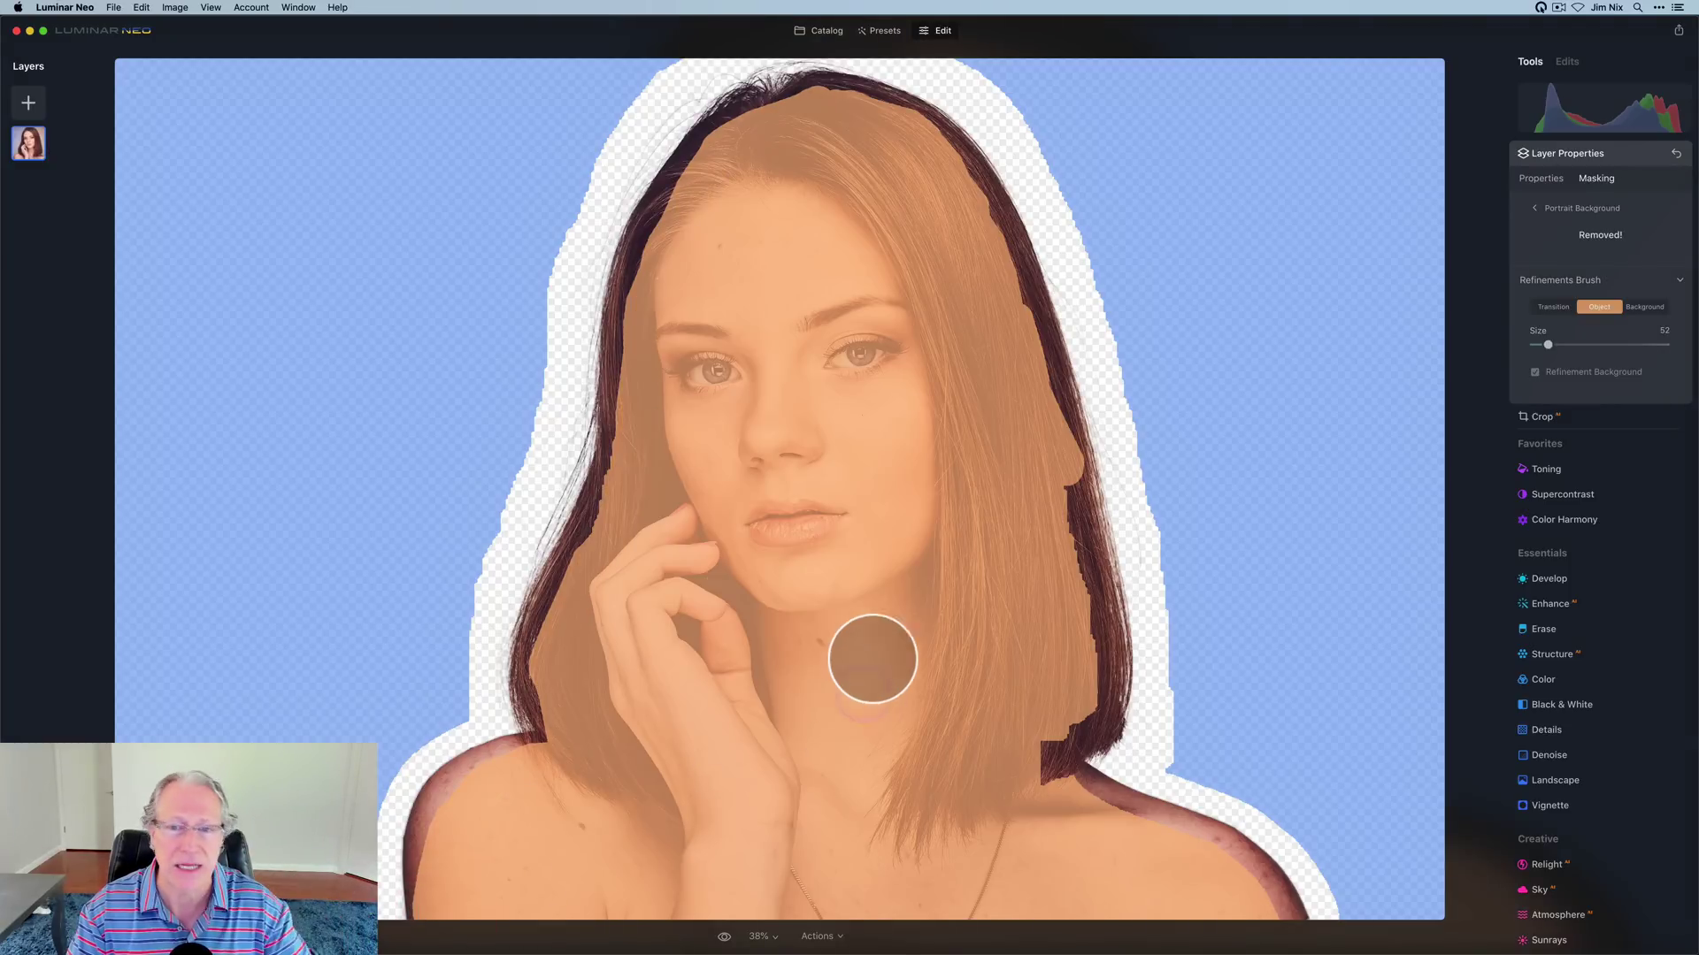
# Step: Paint the right hair edge into the subject, ending at brush size 34
pyautogui.moveTo(979, 209); pyautogui.dragTo(971, 203)
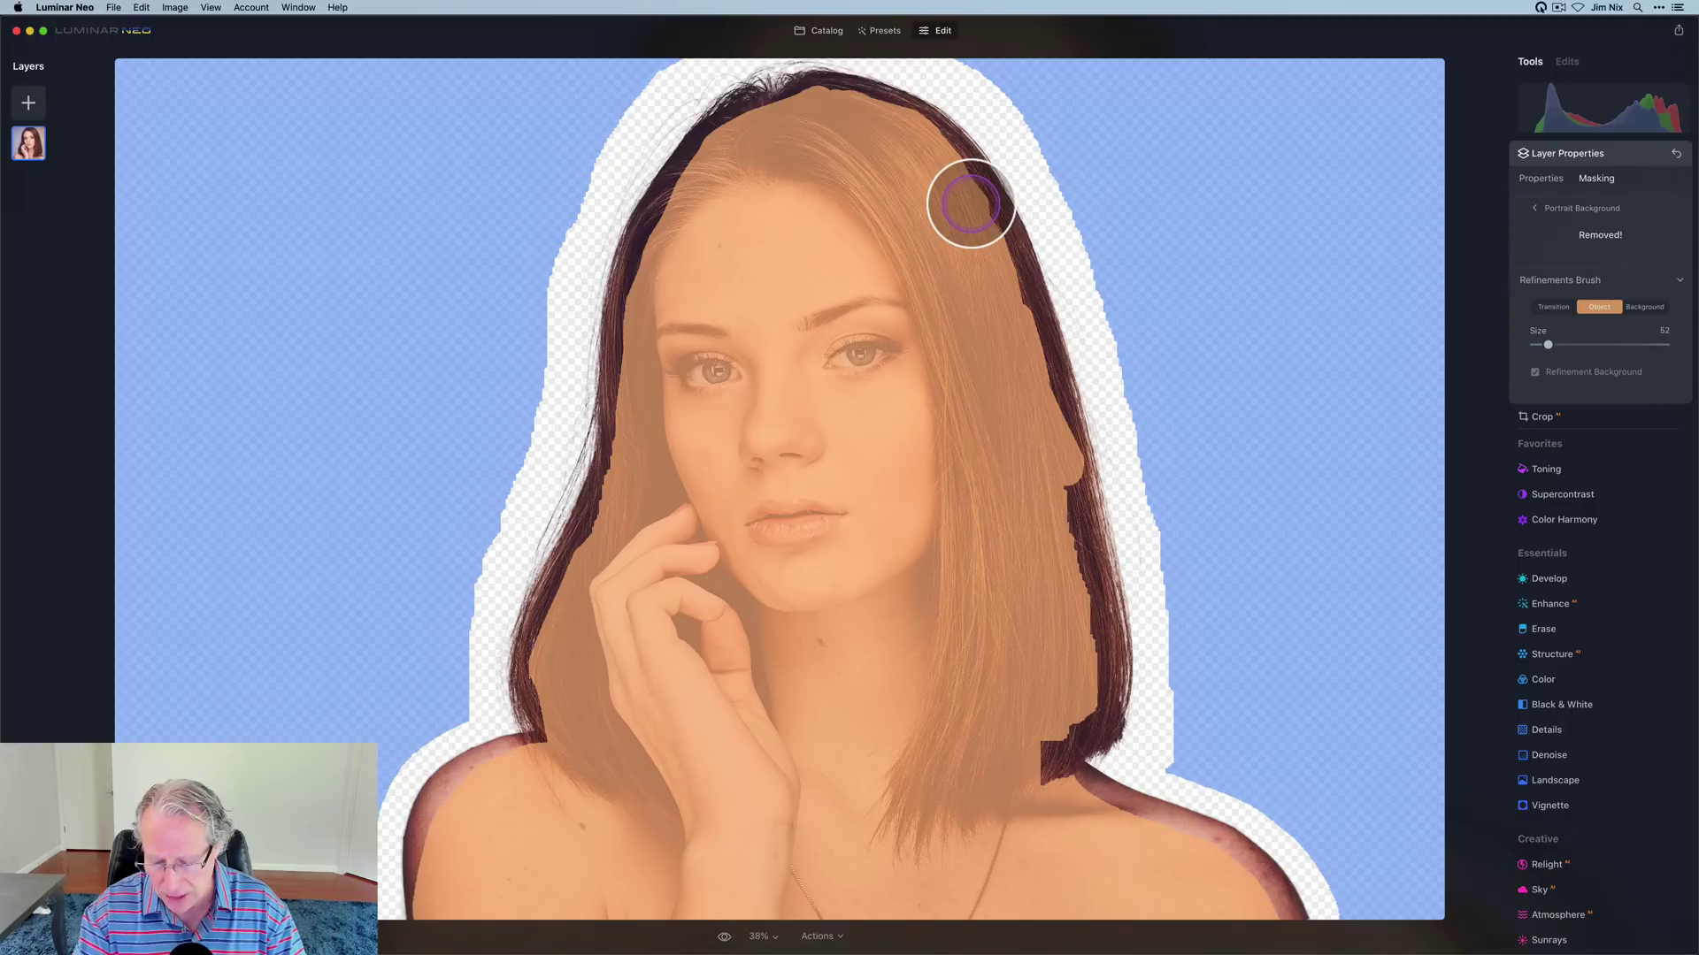
pyautogui.press('[')
pyautogui.press('[')
pyautogui.press('[')
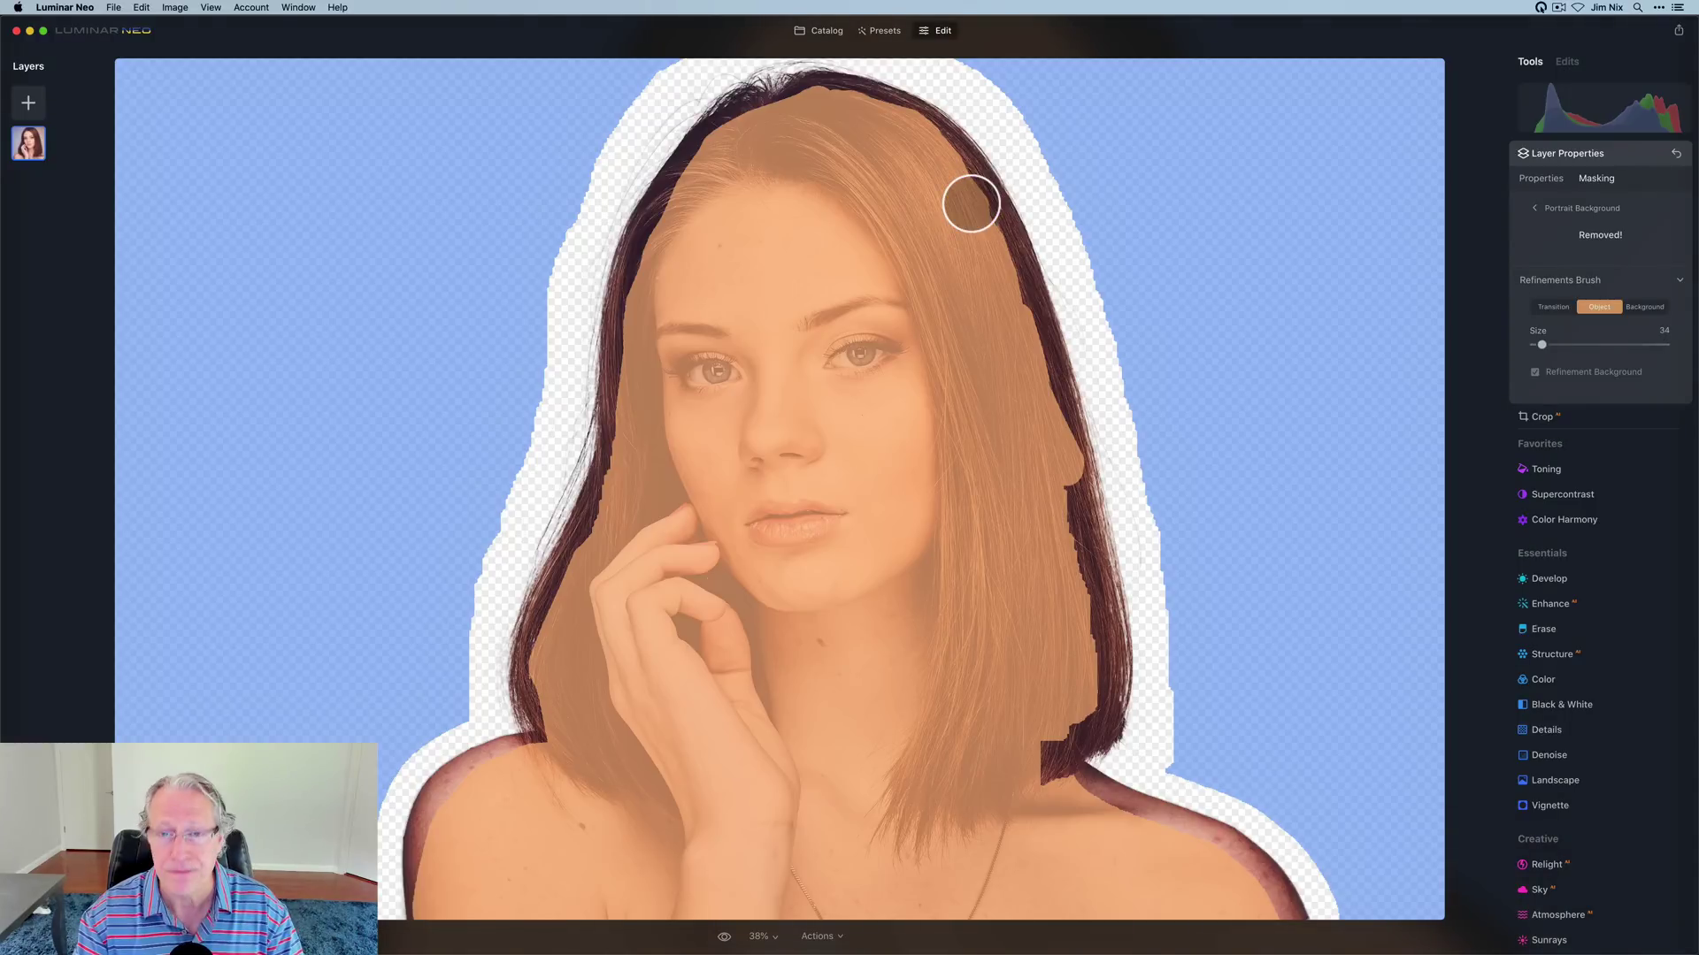
pyautogui.press(']')
pyautogui.press(']')
pyautogui.press(']')
pyautogui.press(']')
pyautogui.moveTo(970, 198)
pyautogui.mouseDown()
pyautogui.moveTo(951, 142)
pyautogui.moveTo(933, 168)
pyautogui.moveTo(1072, 494)
pyautogui.moveTo(1095, 612)
pyautogui.moveTo(1095, 713)
pyautogui.moveTo(1055, 744)
pyautogui.moveTo(1061, 781)
pyautogui.moveTo(1047, 747)
pyautogui.moveTo(1043, 789)
pyautogui.mouseUp()
pyautogui.press('[')
pyautogui.press('[')
pyautogui.press('[')
pyautogui.press('[')
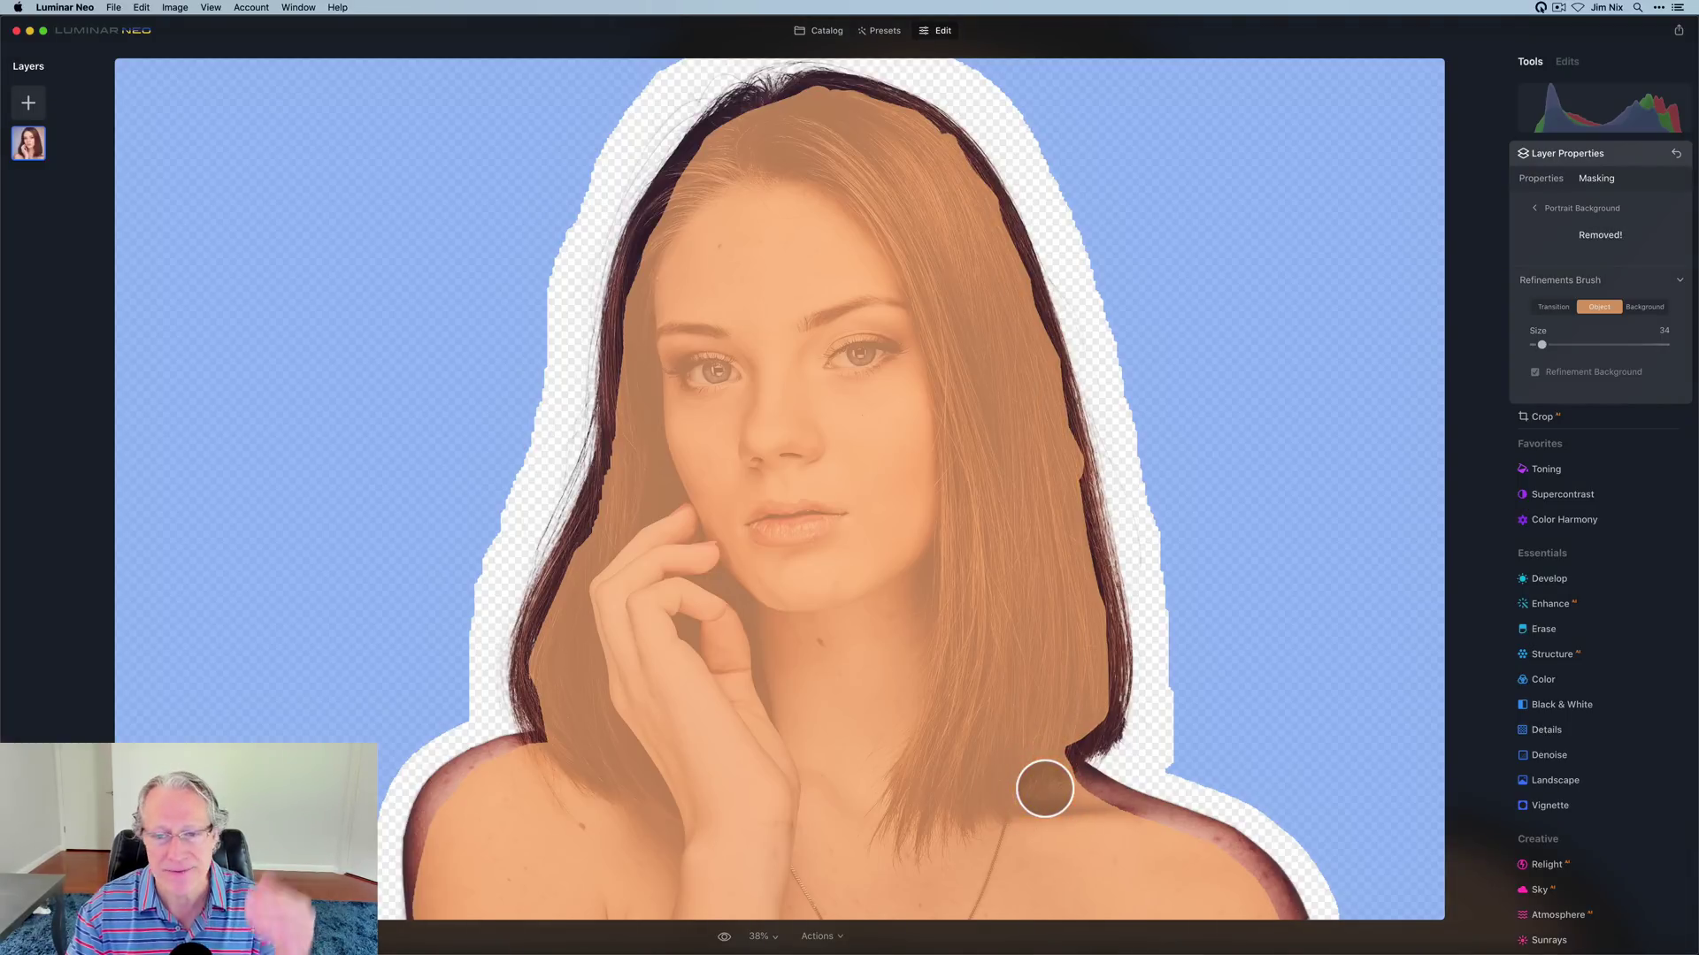
# Step: In Background mode at size 56, paint out leftover background along the right and top-left hair
pyautogui.click(1645, 308)
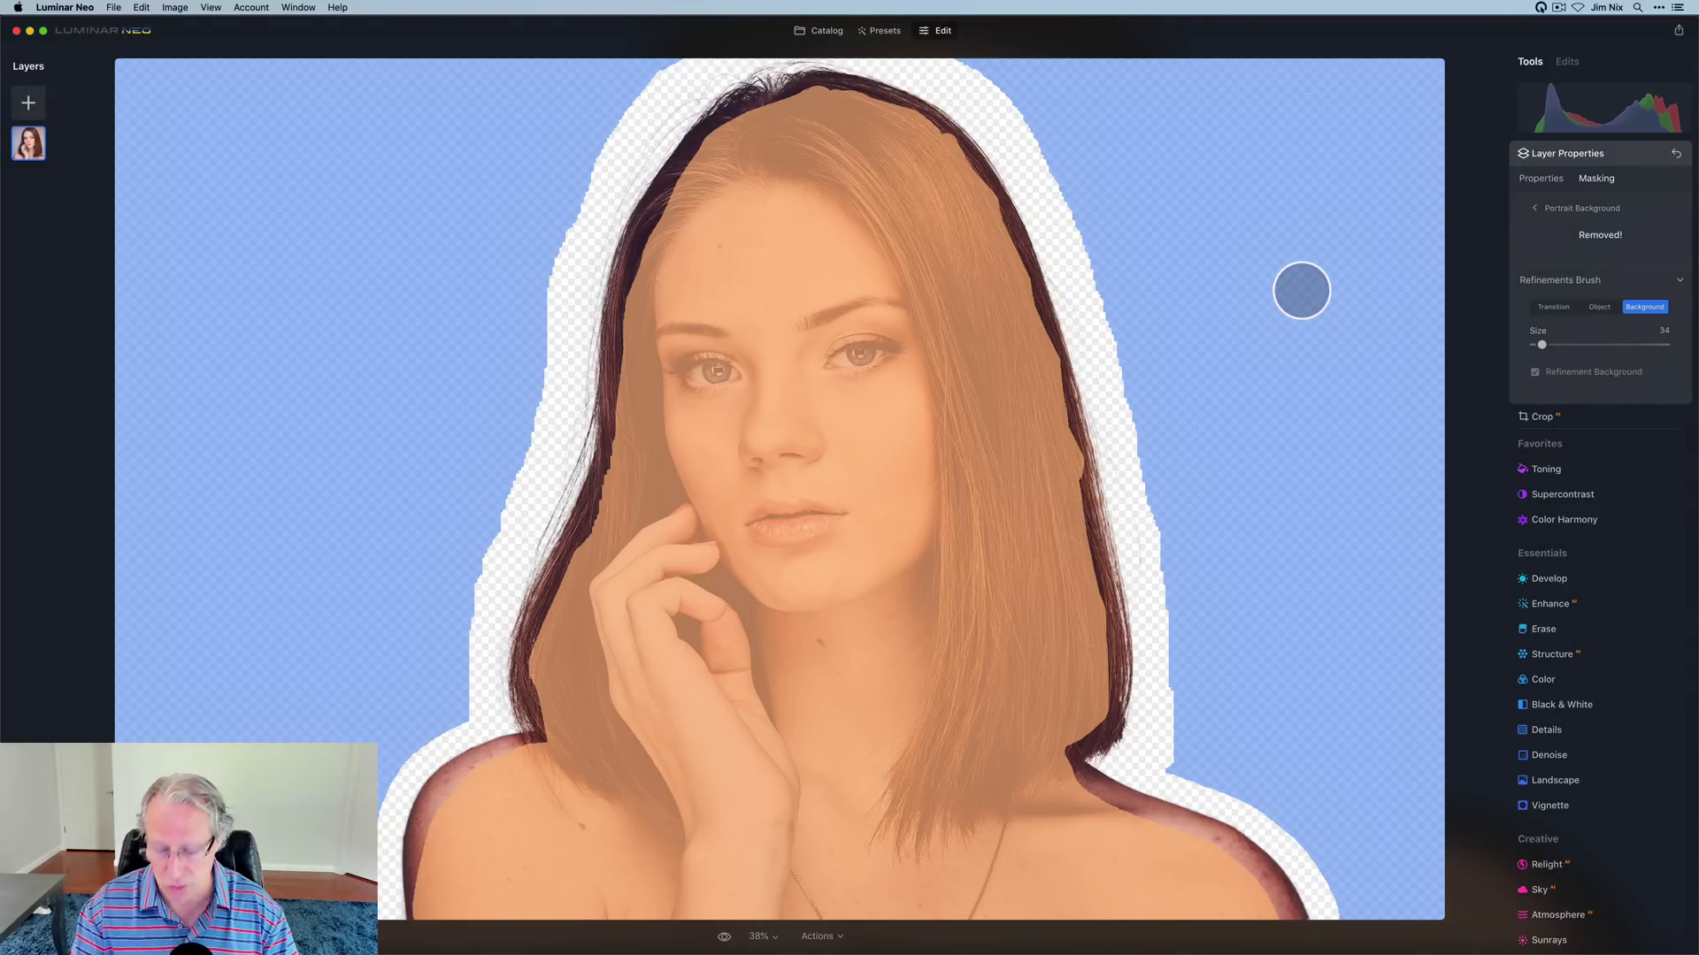
pyautogui.press(']')
pyautogui.press(']')
pyautogui.press(']')
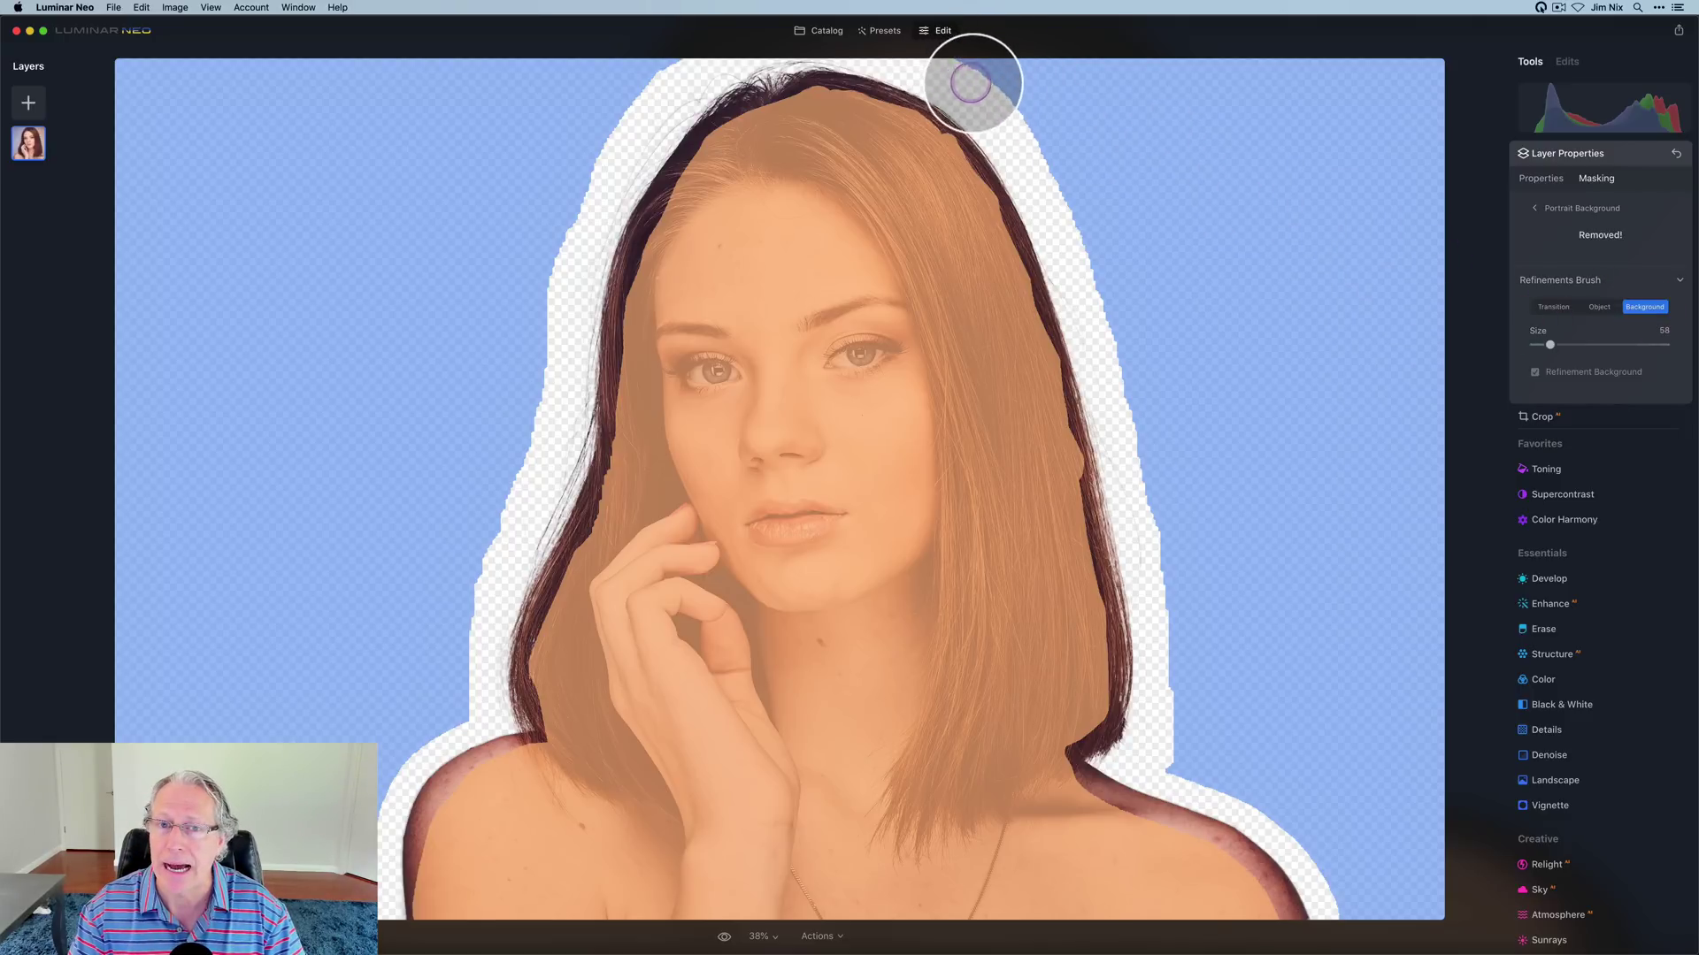
pyautogui.moveTo(934, 70)
pyautogui.mouseDown()
pyautogui.moveTo(991, 75)
pyautogui.moveTo(1036, 140)
pyautogui.moveTo(1017, 133)
pyautogui.moveTo(1073, 216)
pyautogui.moveTo(1120, 369)
pyautogui.mouseUp()
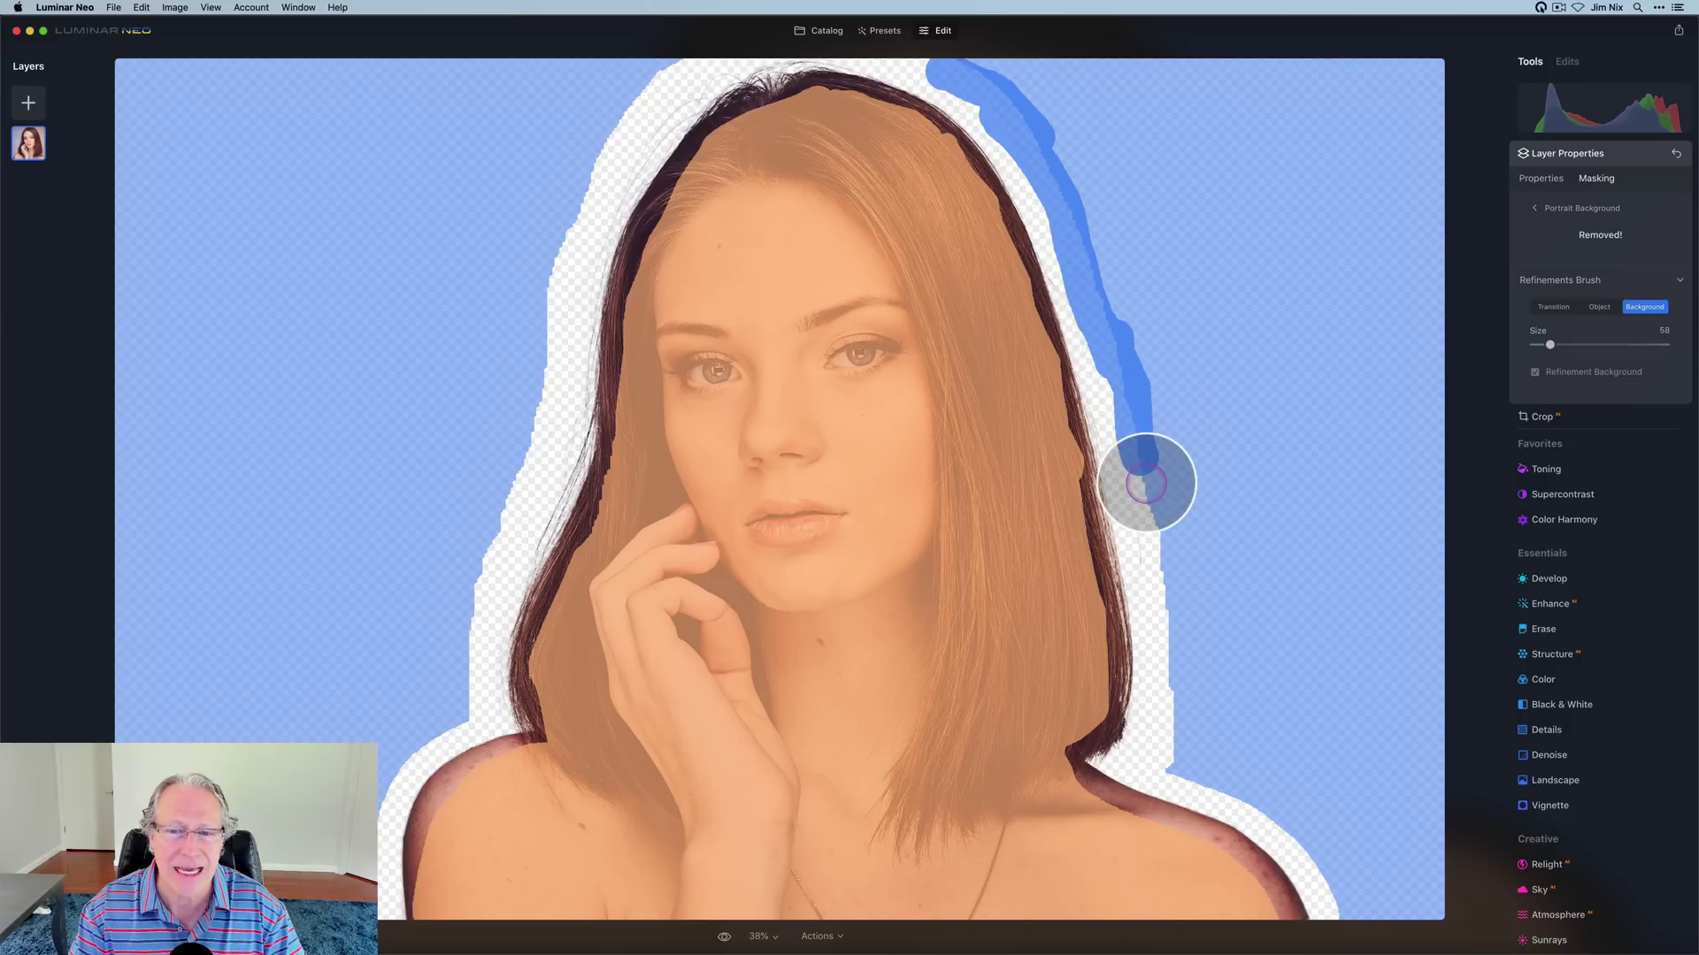
pyautogui.moveTo(1147, 483); pyautogui.dragTo(1173, 630)
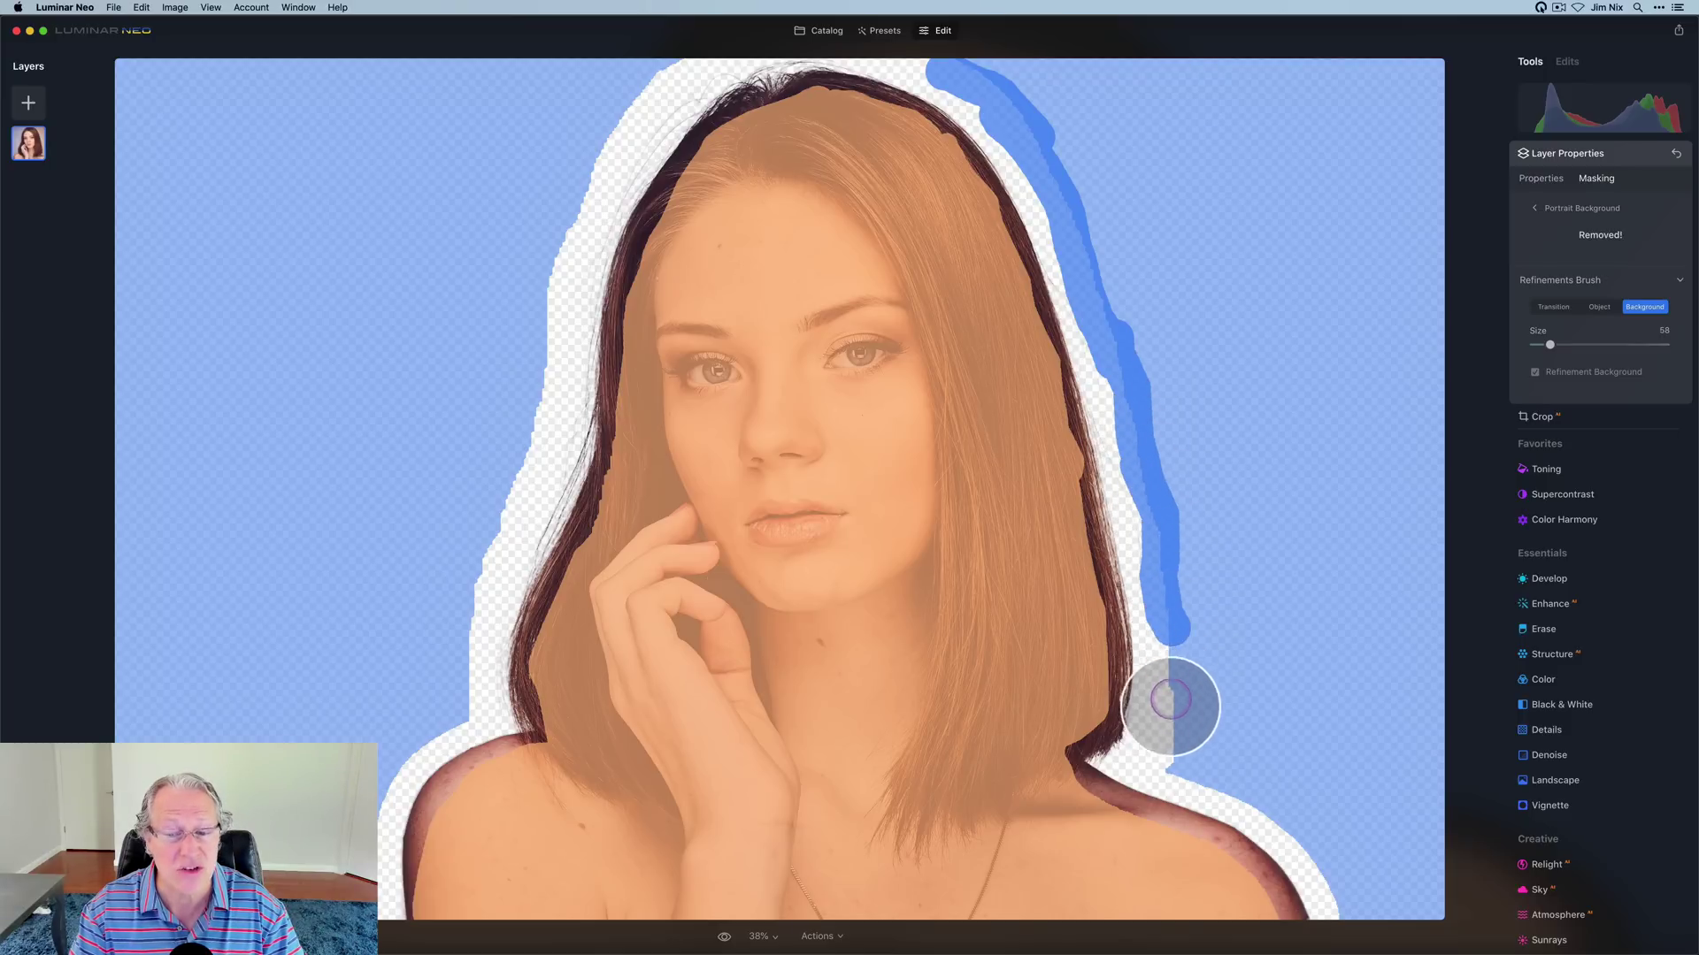
pyautogui.moveTo(1170, 701)
pyautogui.mouseDown()
pyautogui.moveTo(1165, 759)
pyautogui.moveTo(1276, 805)
pyautogui.moveTo(1346, 921)
pyautogui.mouseUp()
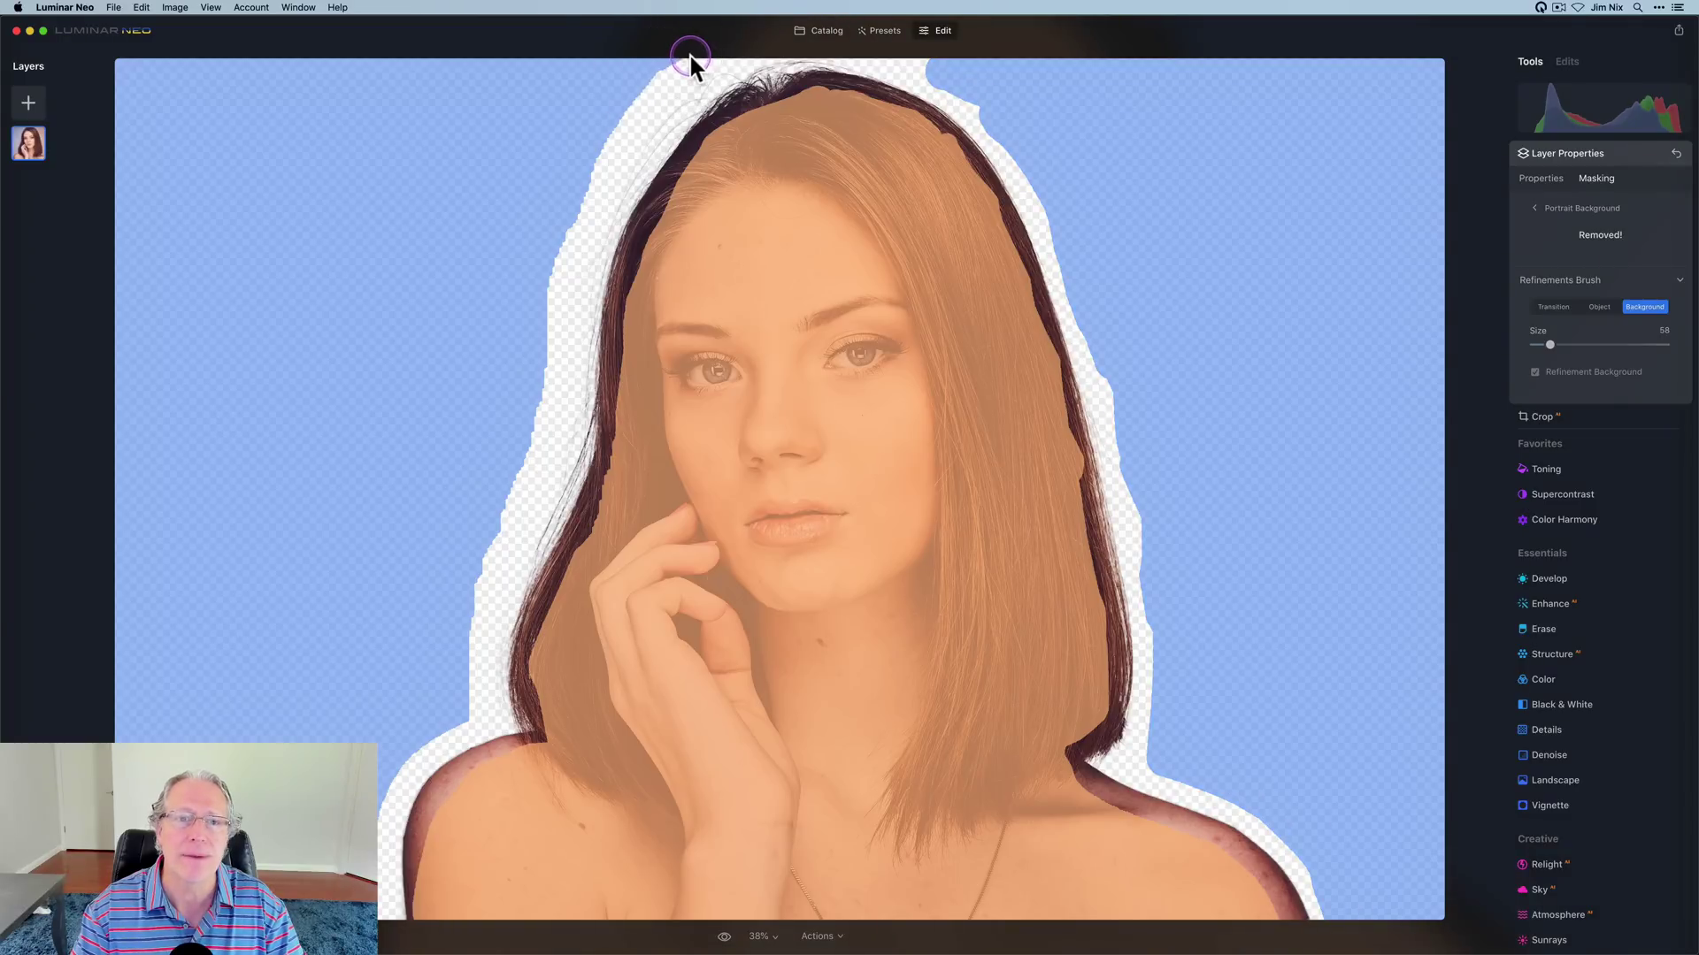
pyautogui.moveTo(683, 65)
pyautogui.mouseDown()
pyautogui.moveTo(588, 169)
pyautogui.moveTo(557, 264)
pyautogui.moveTo(546, 419)
pyautogui.moveTo(486, 576)
pyautogui.moveTo(443, 708)
pyautogui.mouseUp()
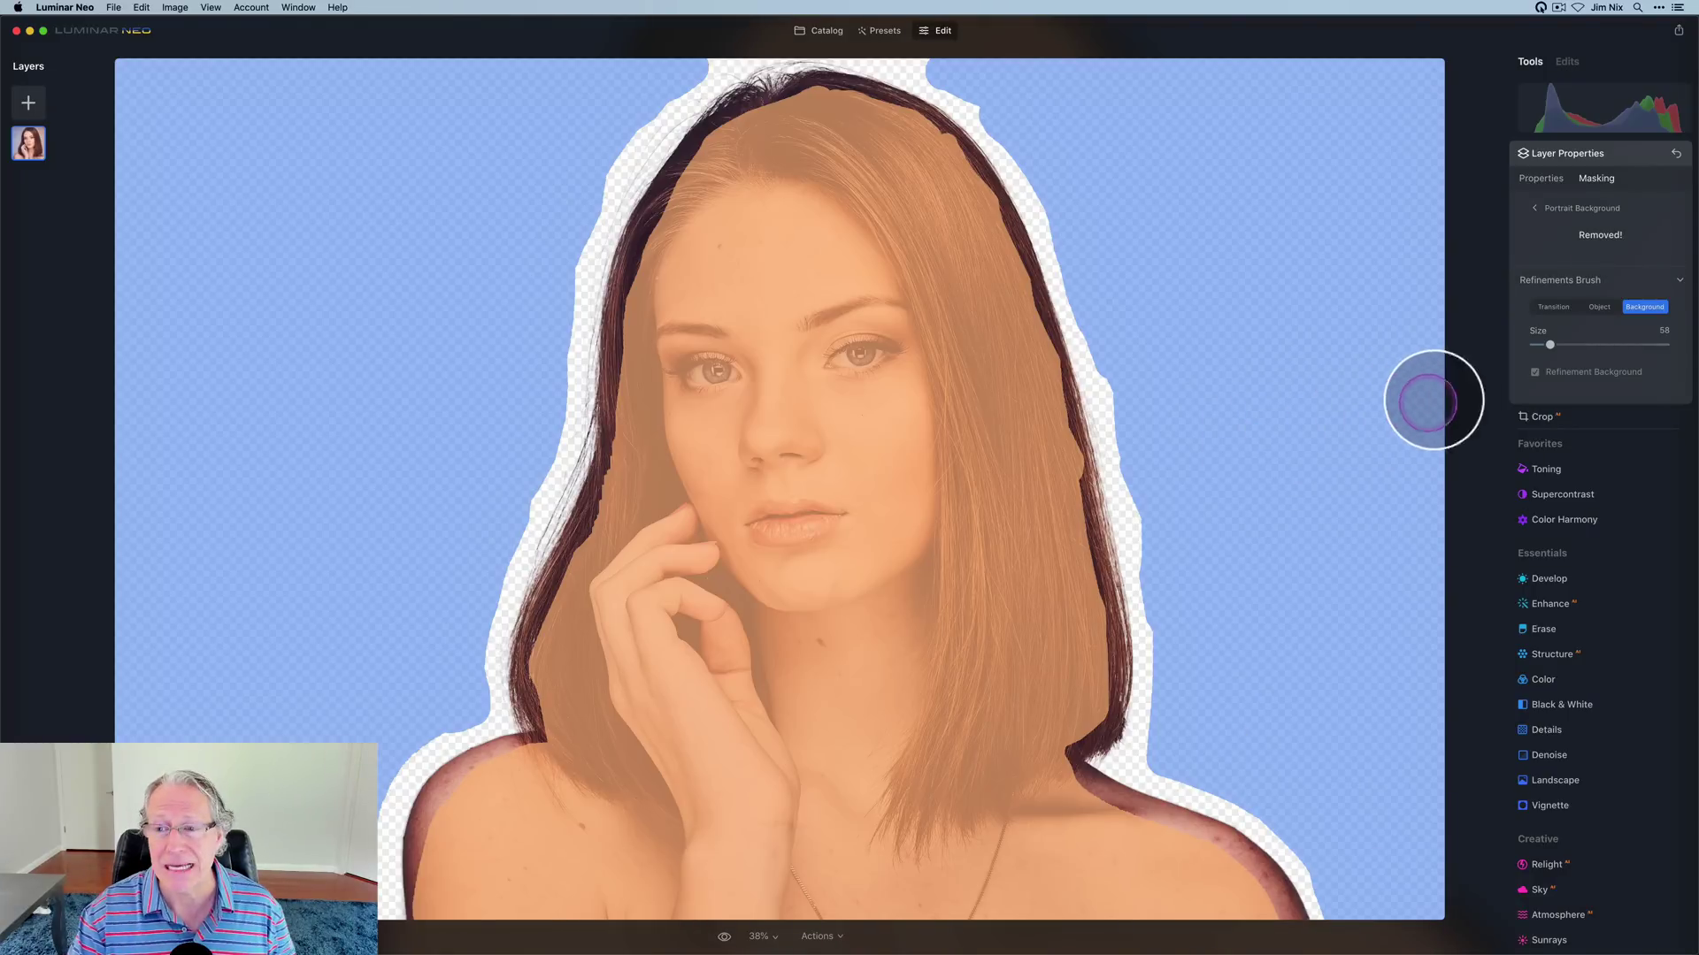
# Step: Add the lake photo as a new image layer
pyautogui.click(1588, 152)
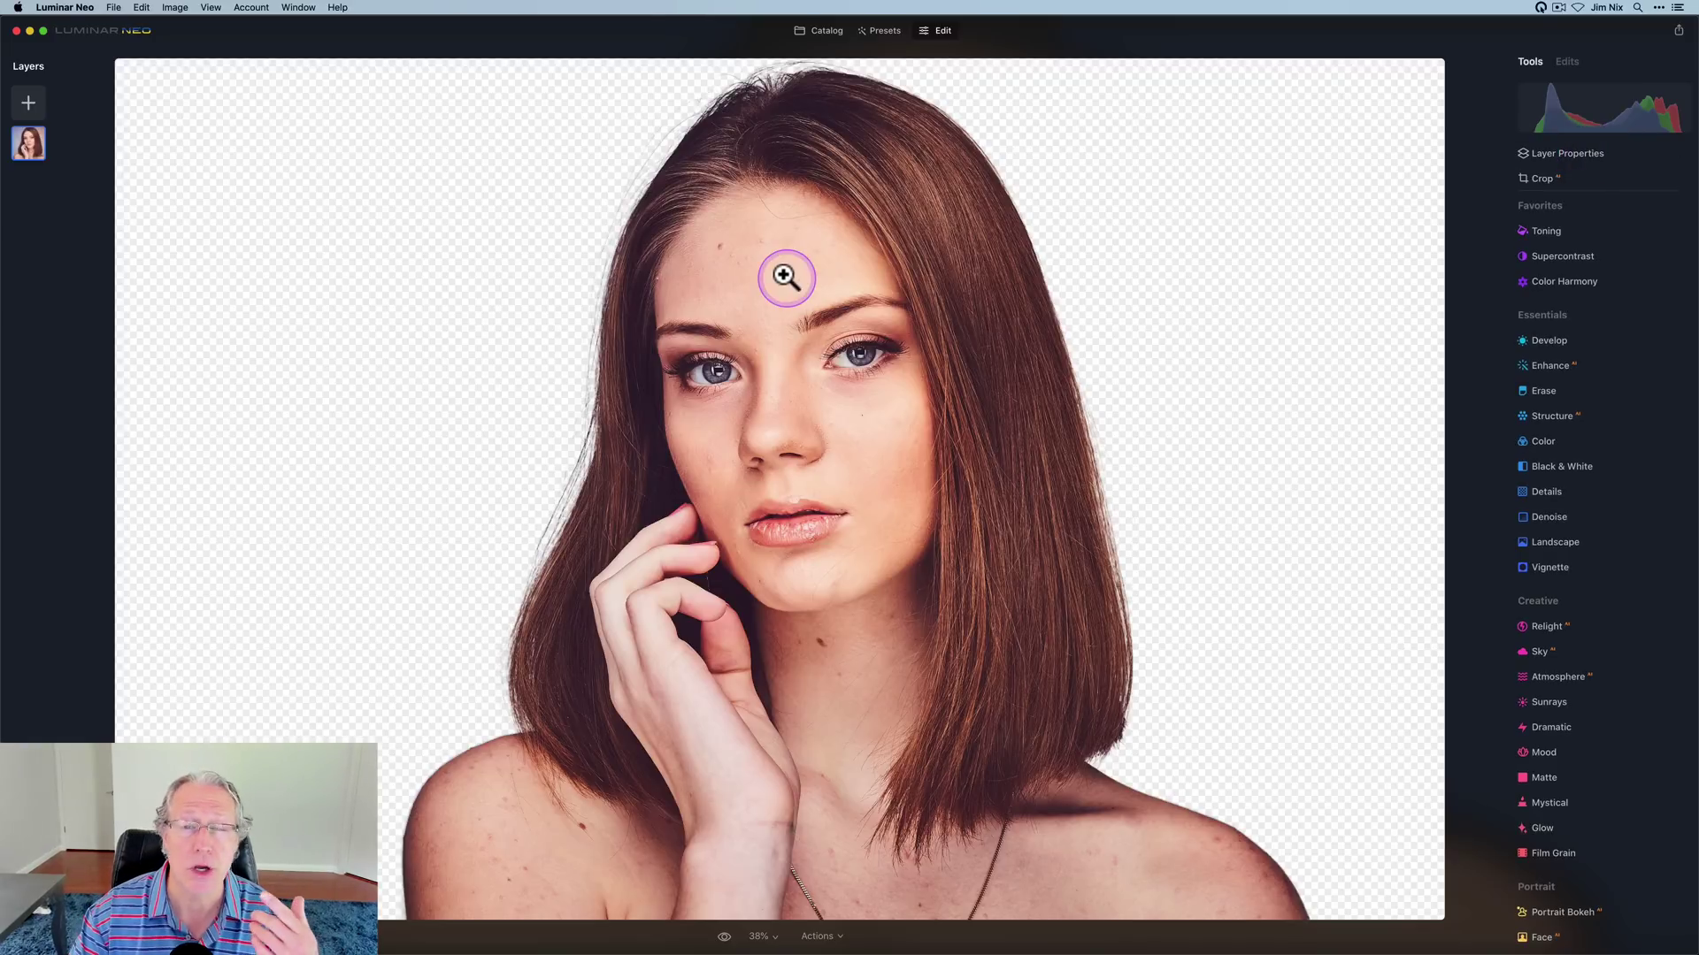
pyautogui.click(27, 107)
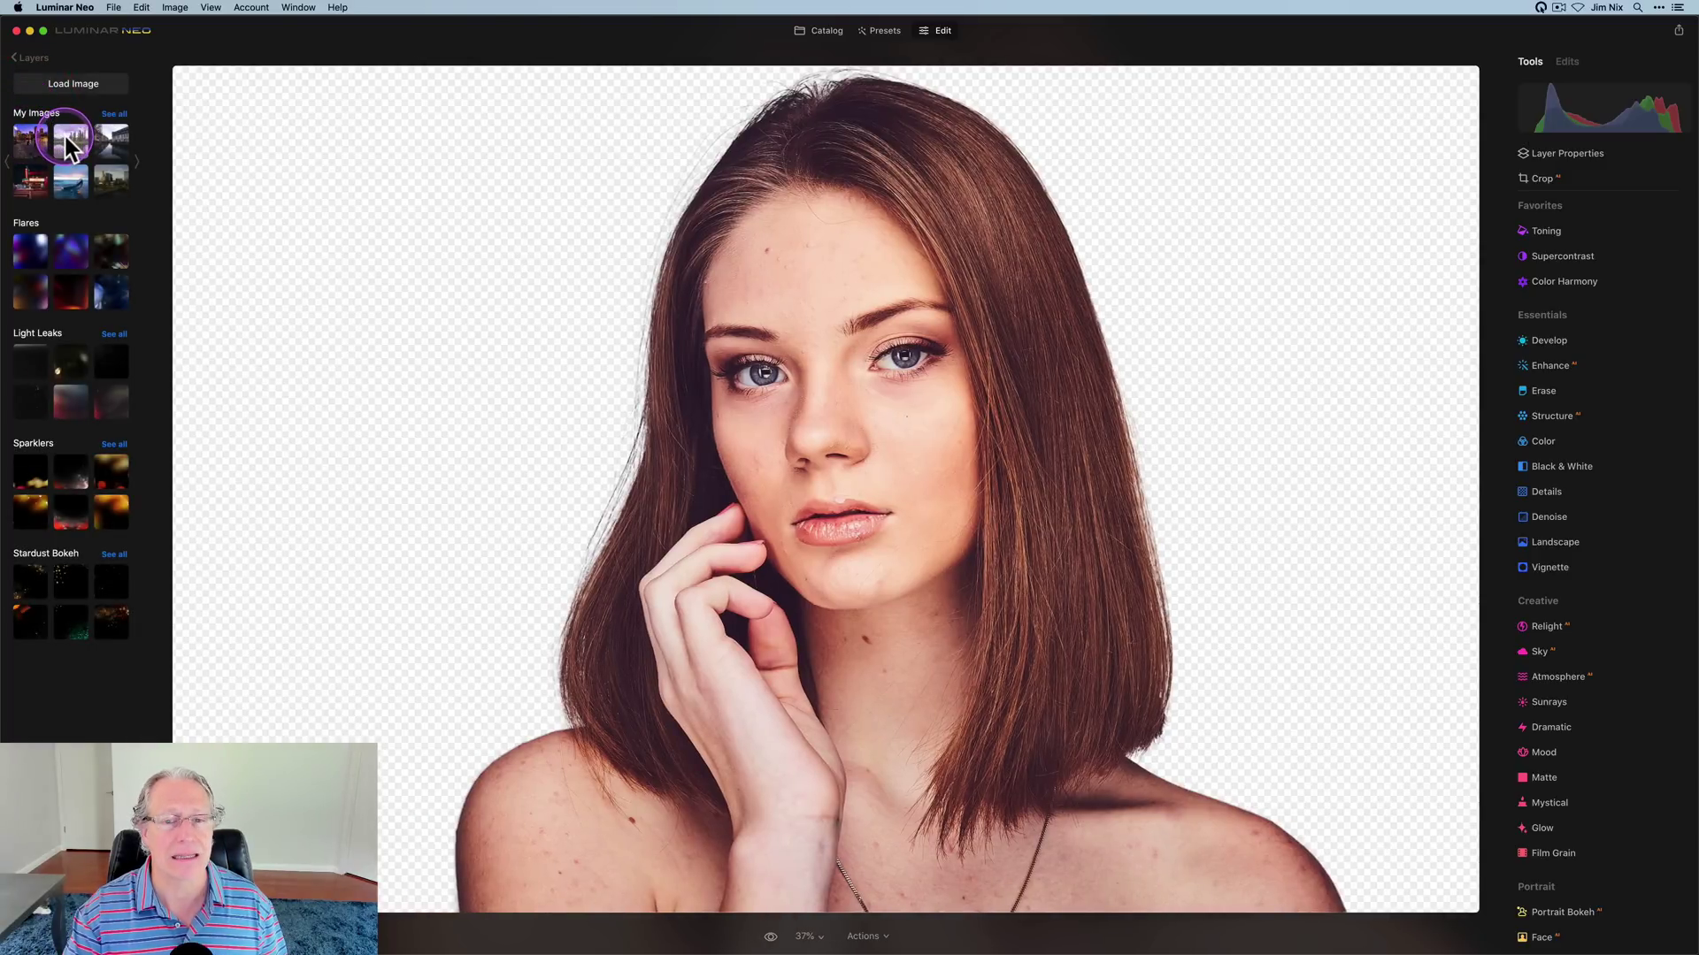
pyautogui.click(69, 146)
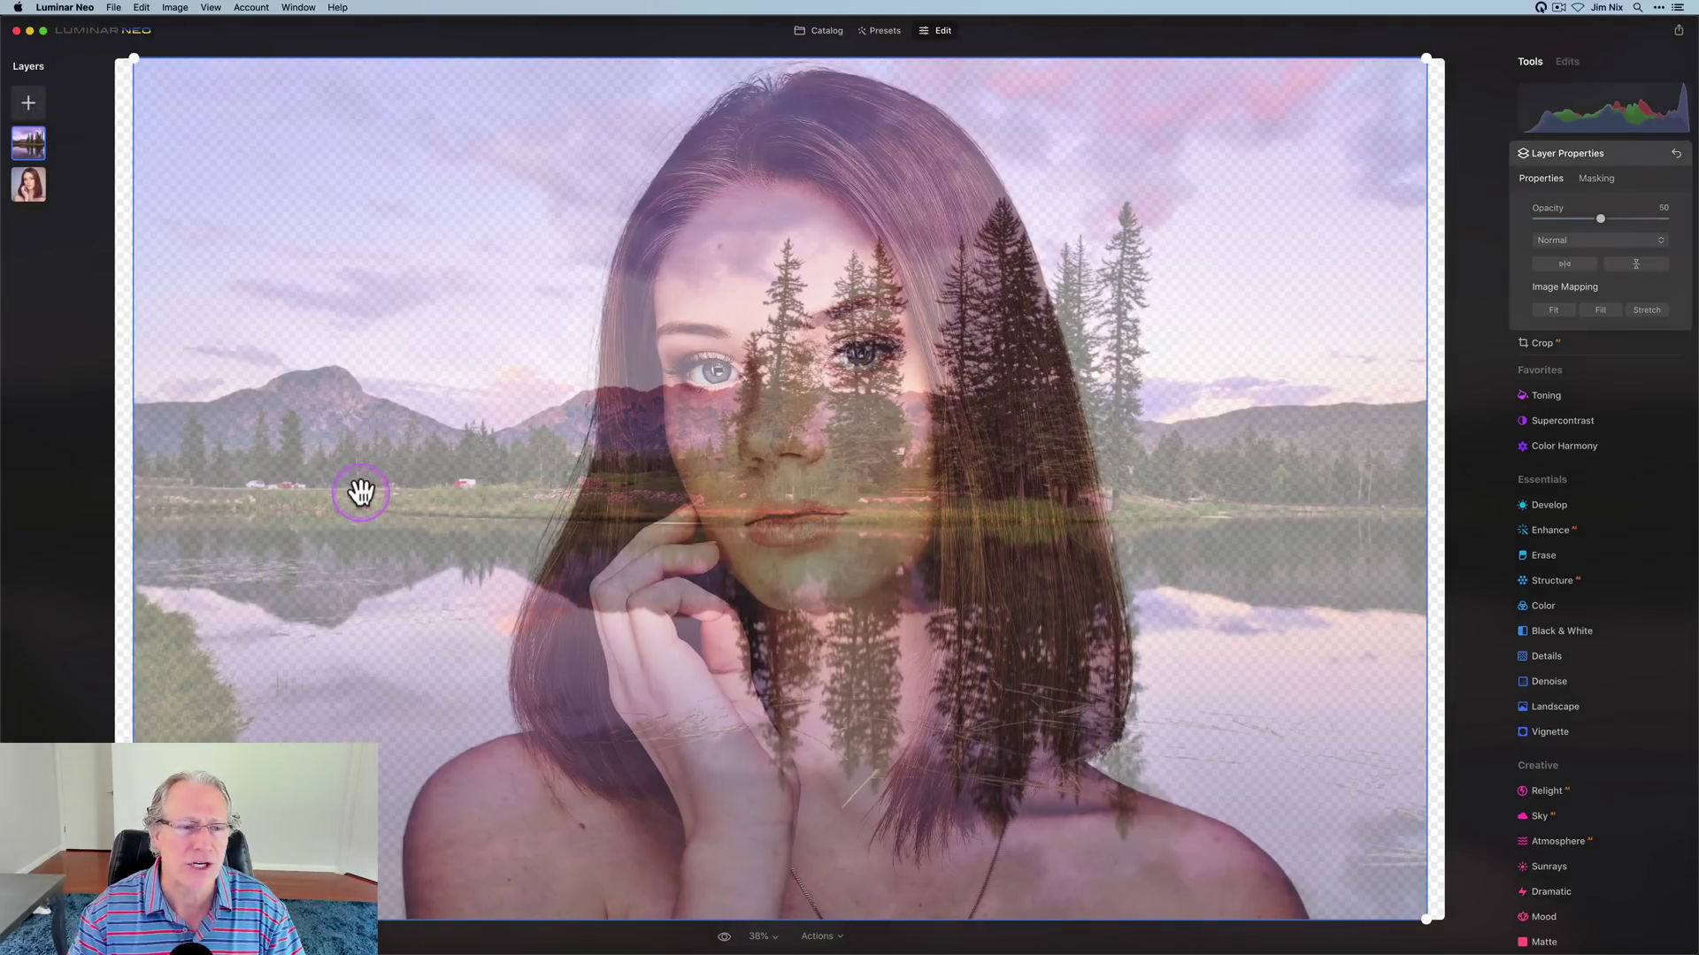
# Step: Stretch the lake layer to fill the frame and set its opacity to 100
pyautogui.moveTo(129, 437); pyautogui.dragTo(111, 434)
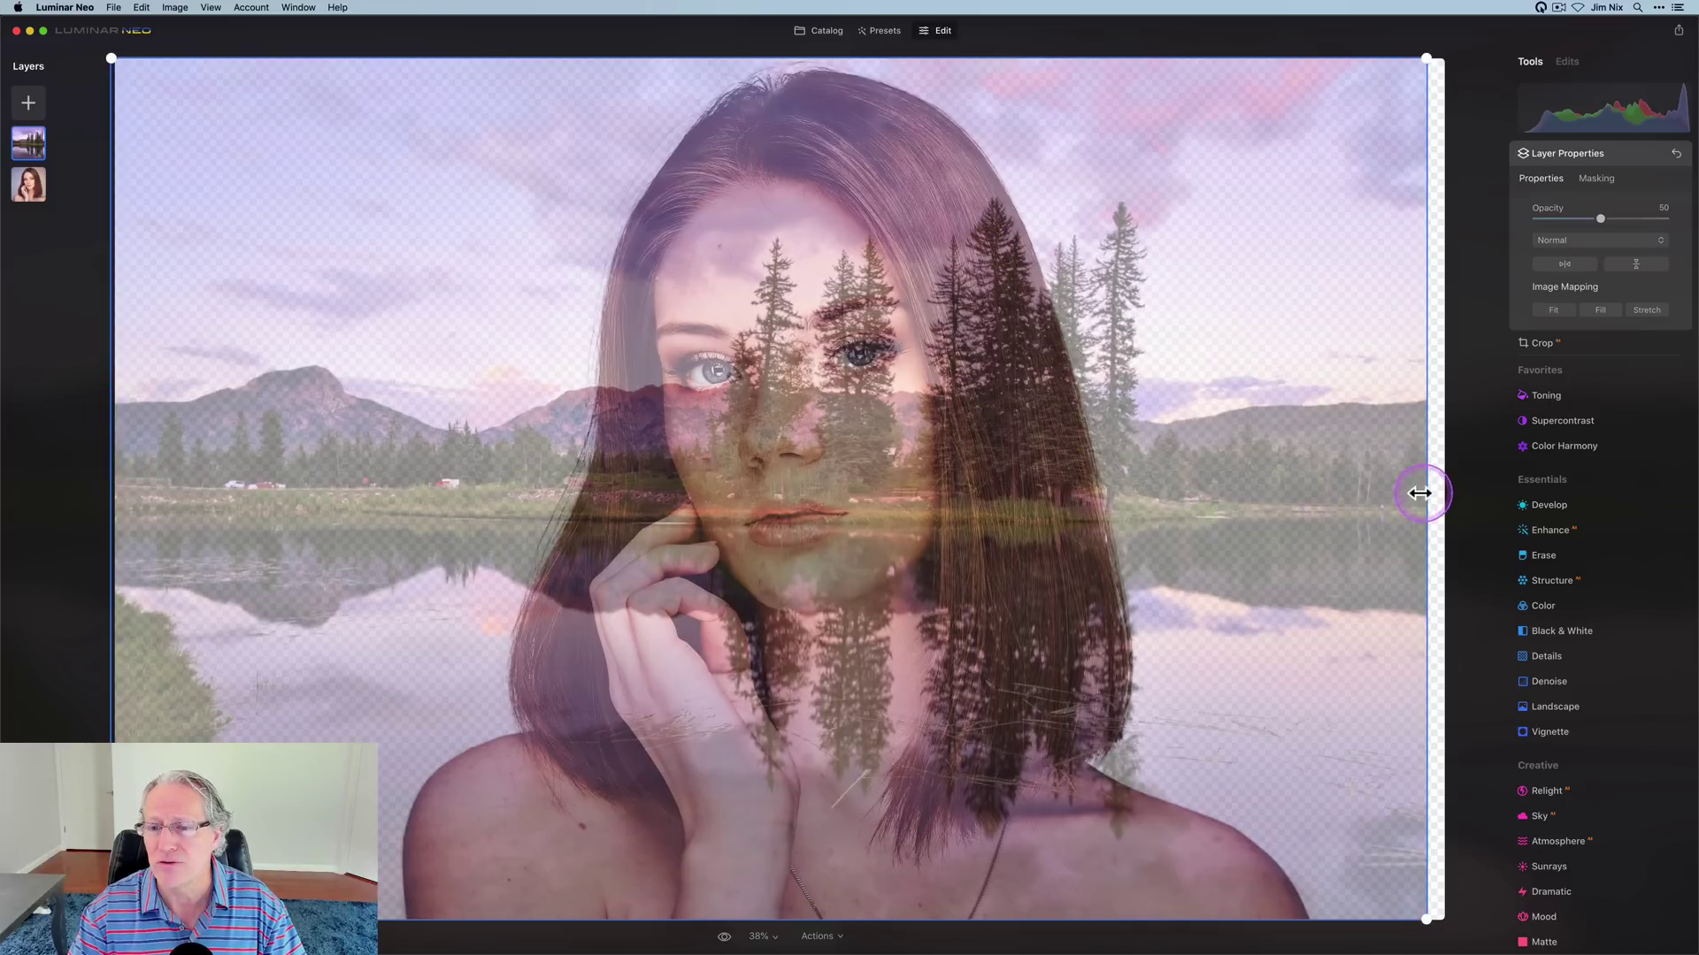
pyautogui.moveTo(1428, 487); pyautogui.dragTo(1448, 488)
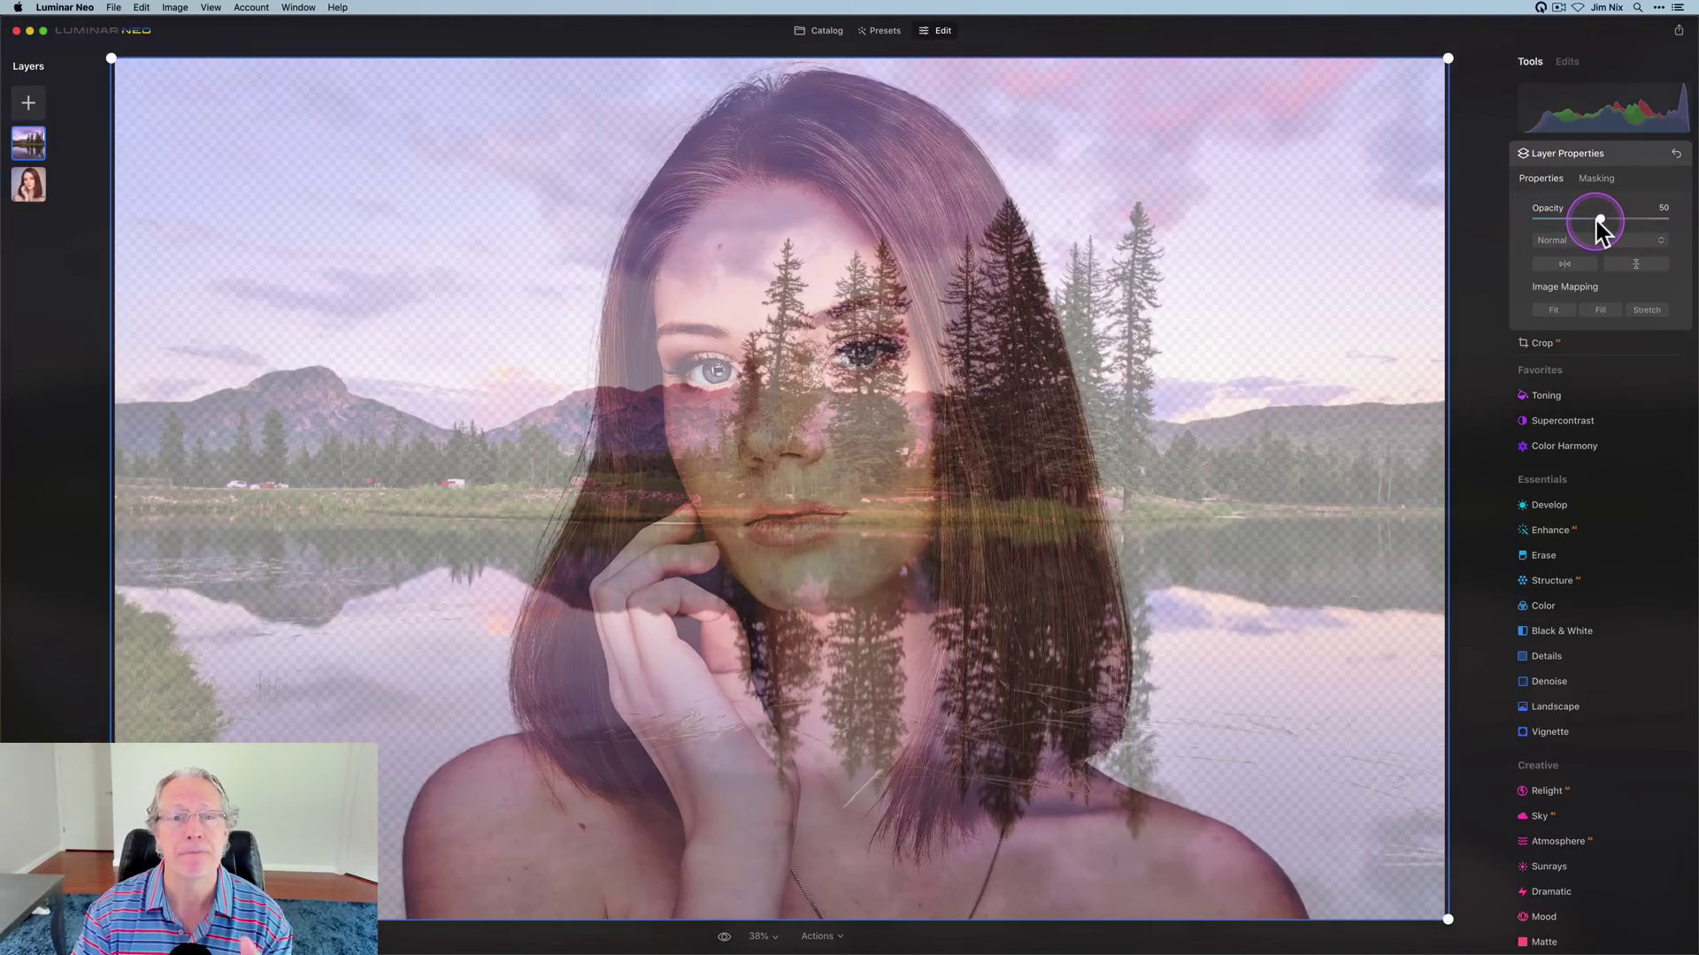
pyautogui.moveTo(1598, 220); pyautogui.dragTo(1664, 218)
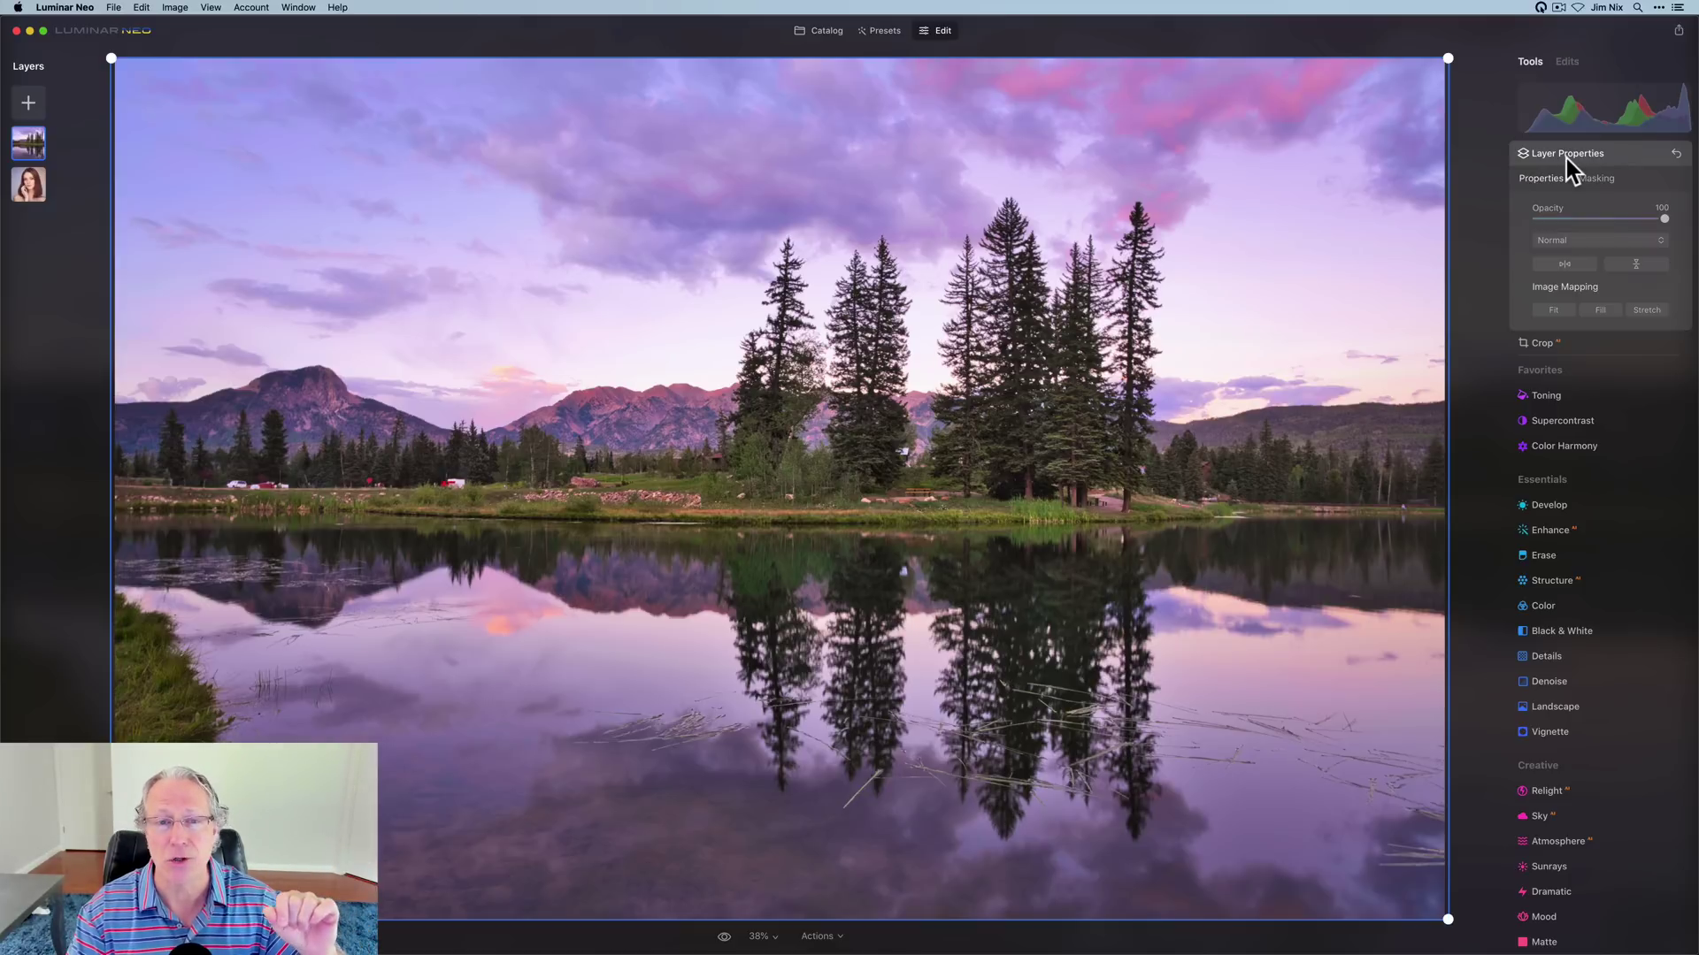
# Step: Collapse the lake layer's properties and load the denim-jacket portrait into Edit
pyautogui.click(1566, 157)
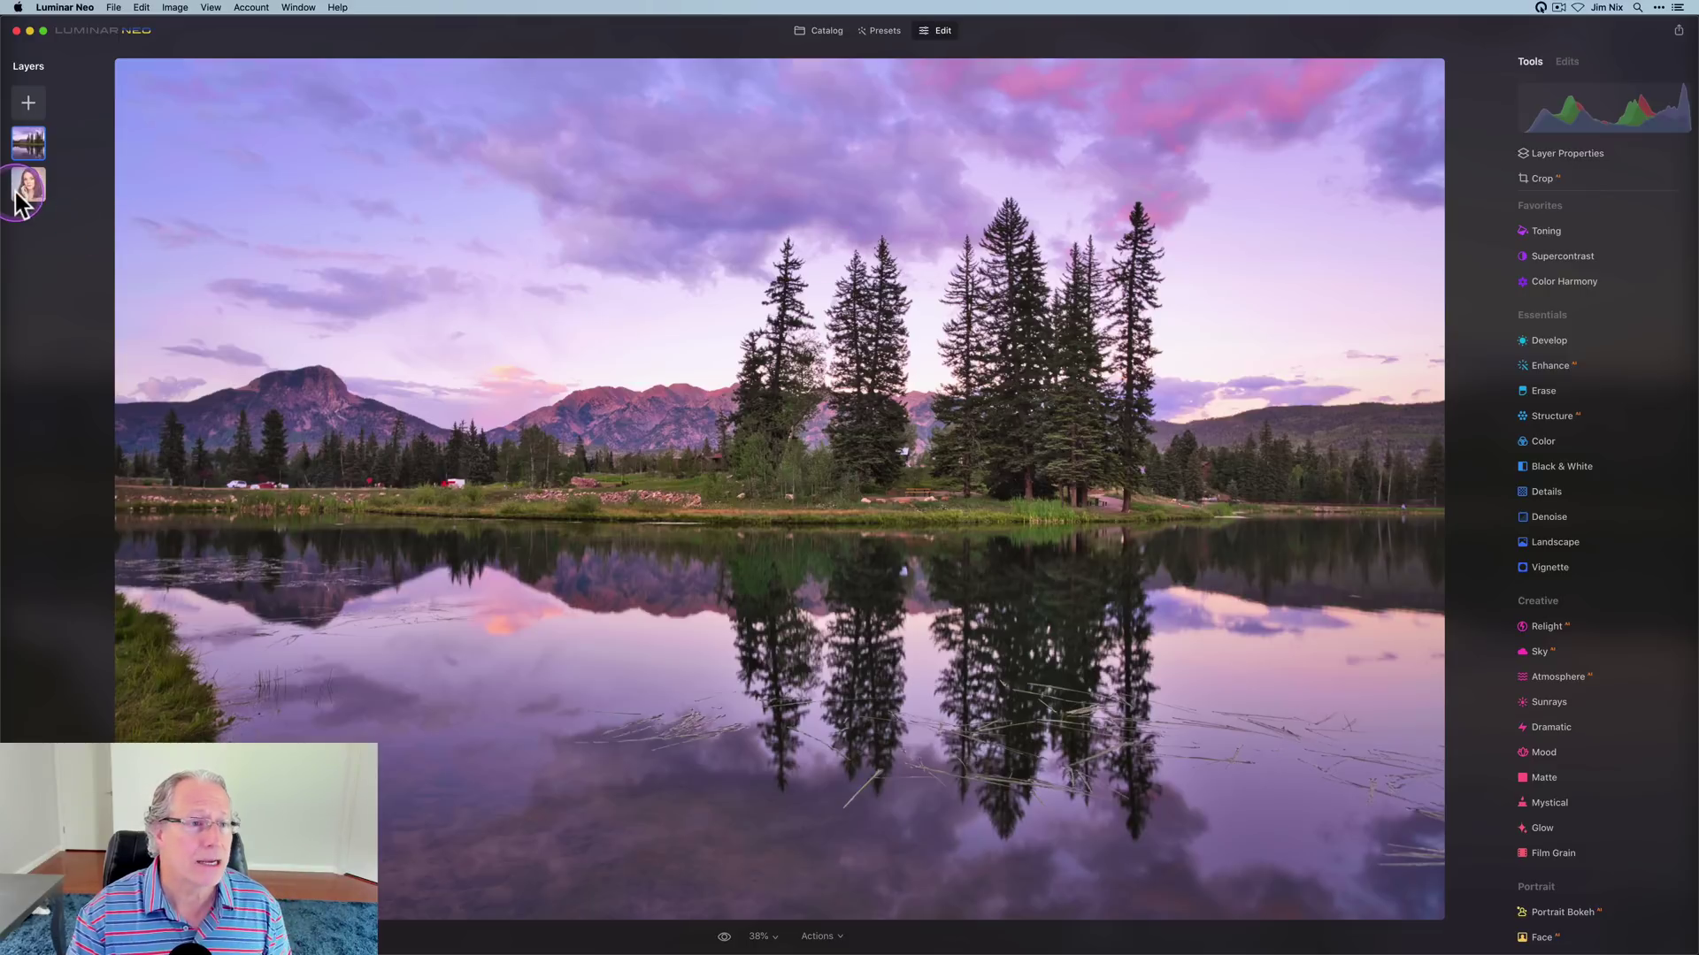
pyautogui.moveTo(19, 202); pyautogui.dragTo(33, 144)
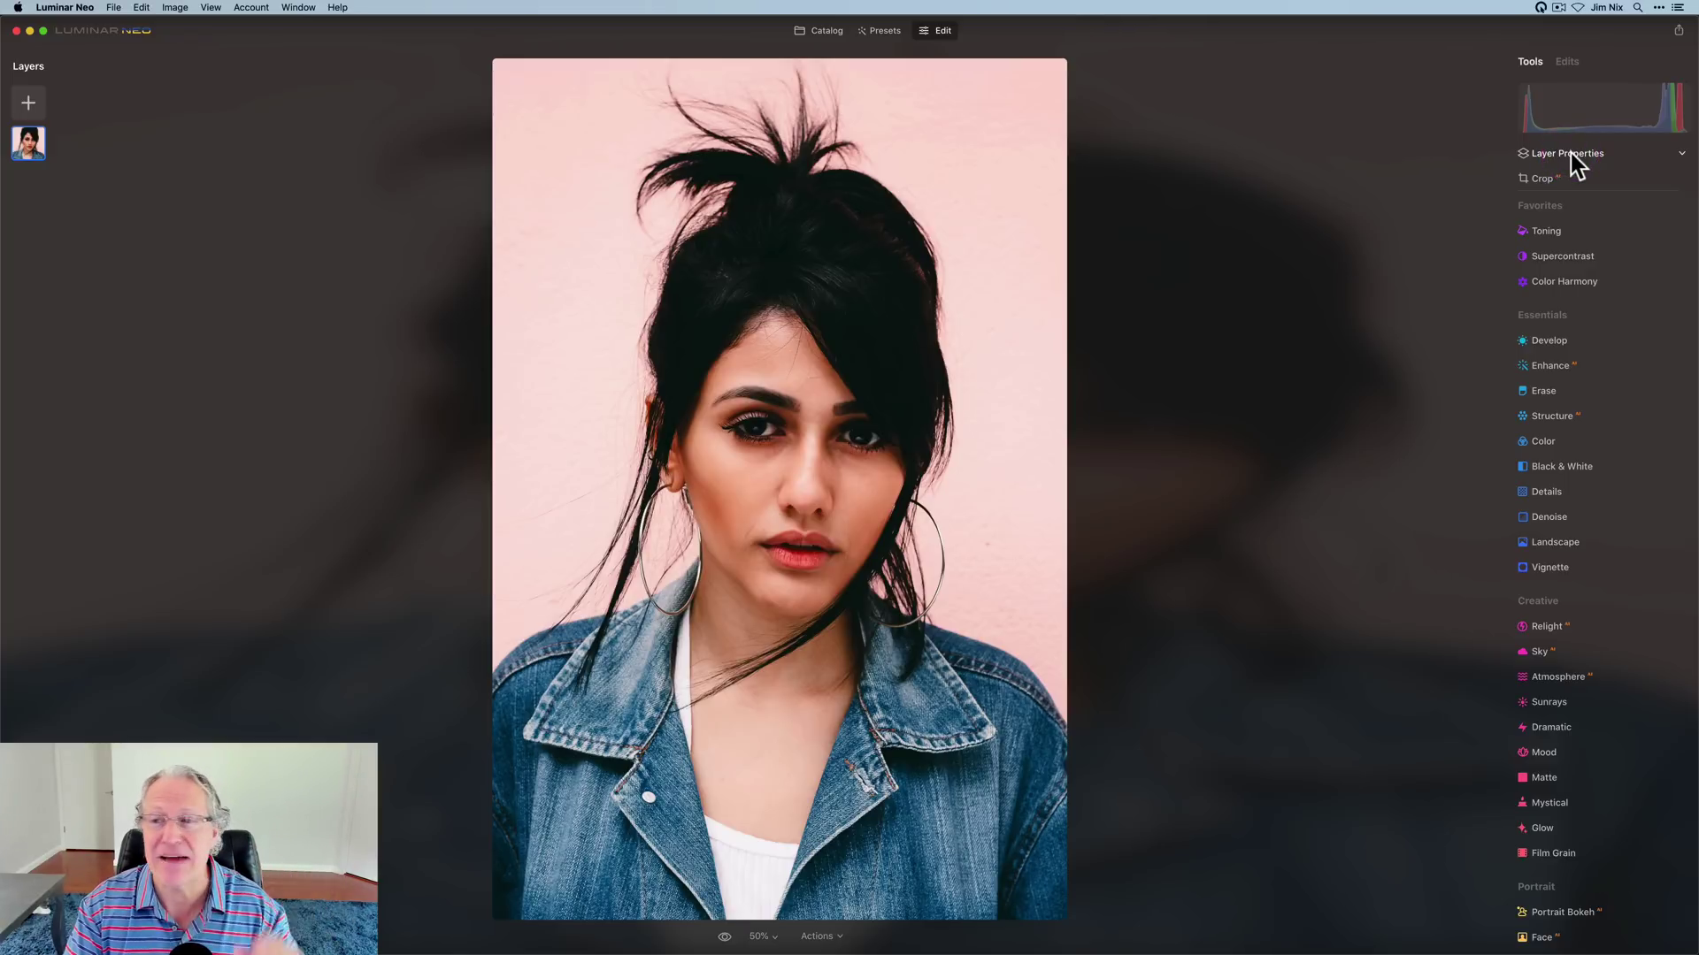
# Step: Apply Portrait Background masking and remove the pink wall behind the denim-jacket woman
pyautogui.click(1570, 152)
pyautogui.click(1600, 181)
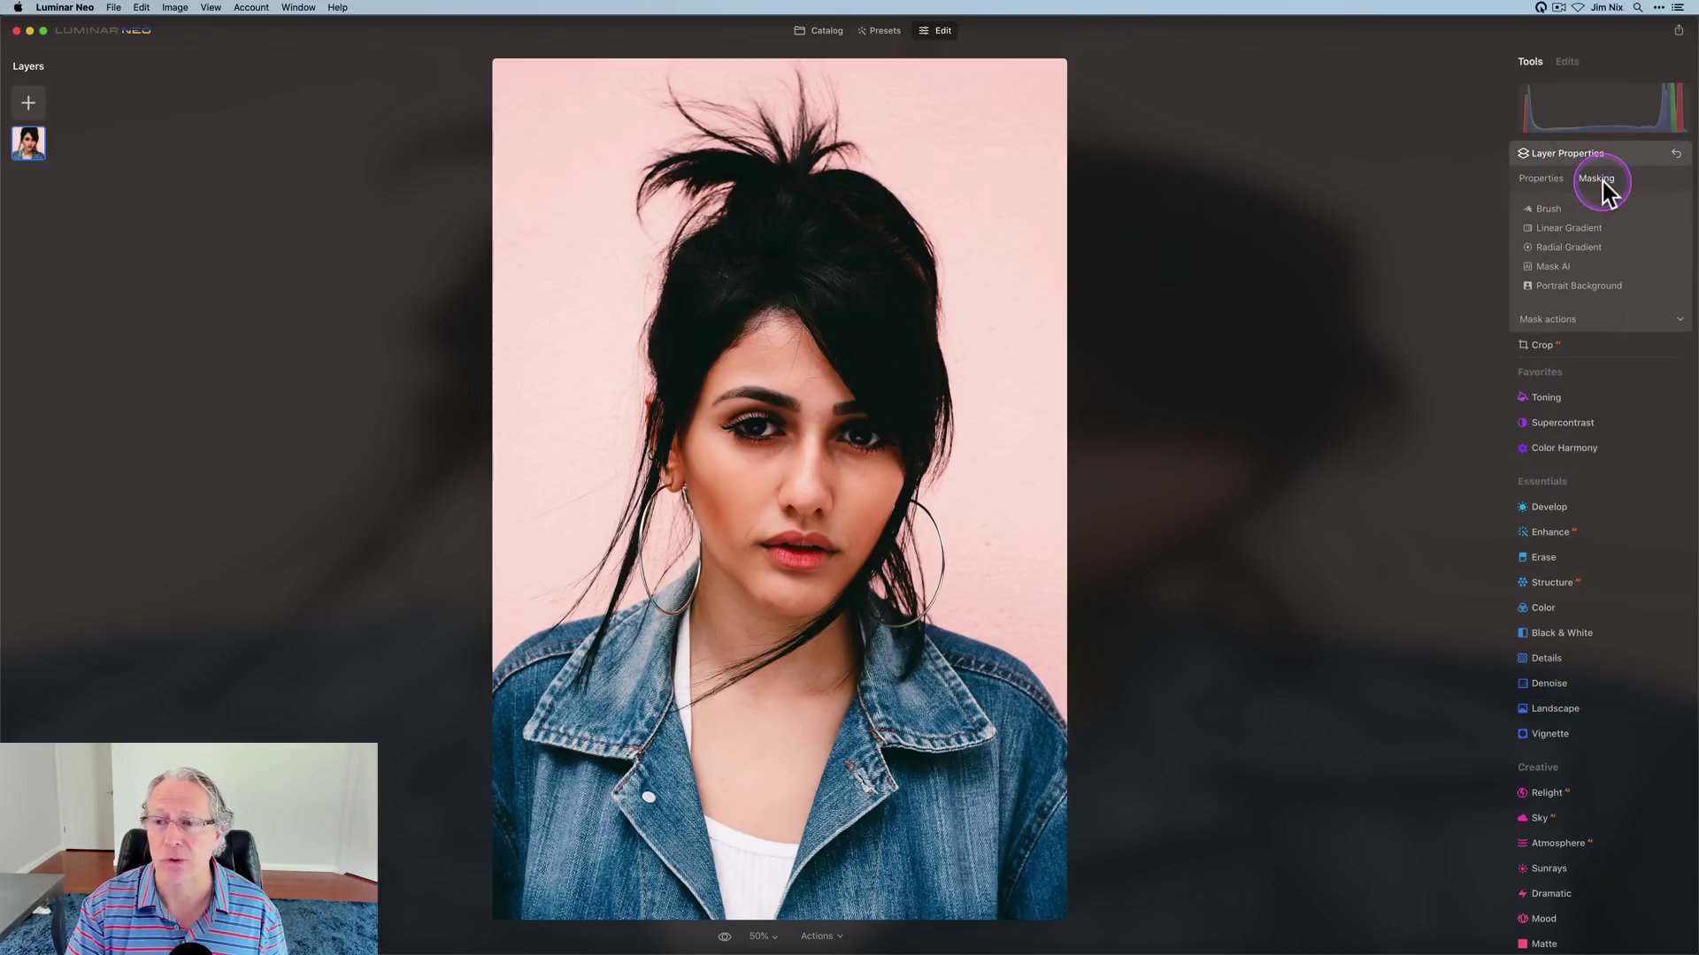
pyautogui.click(1571, 287)
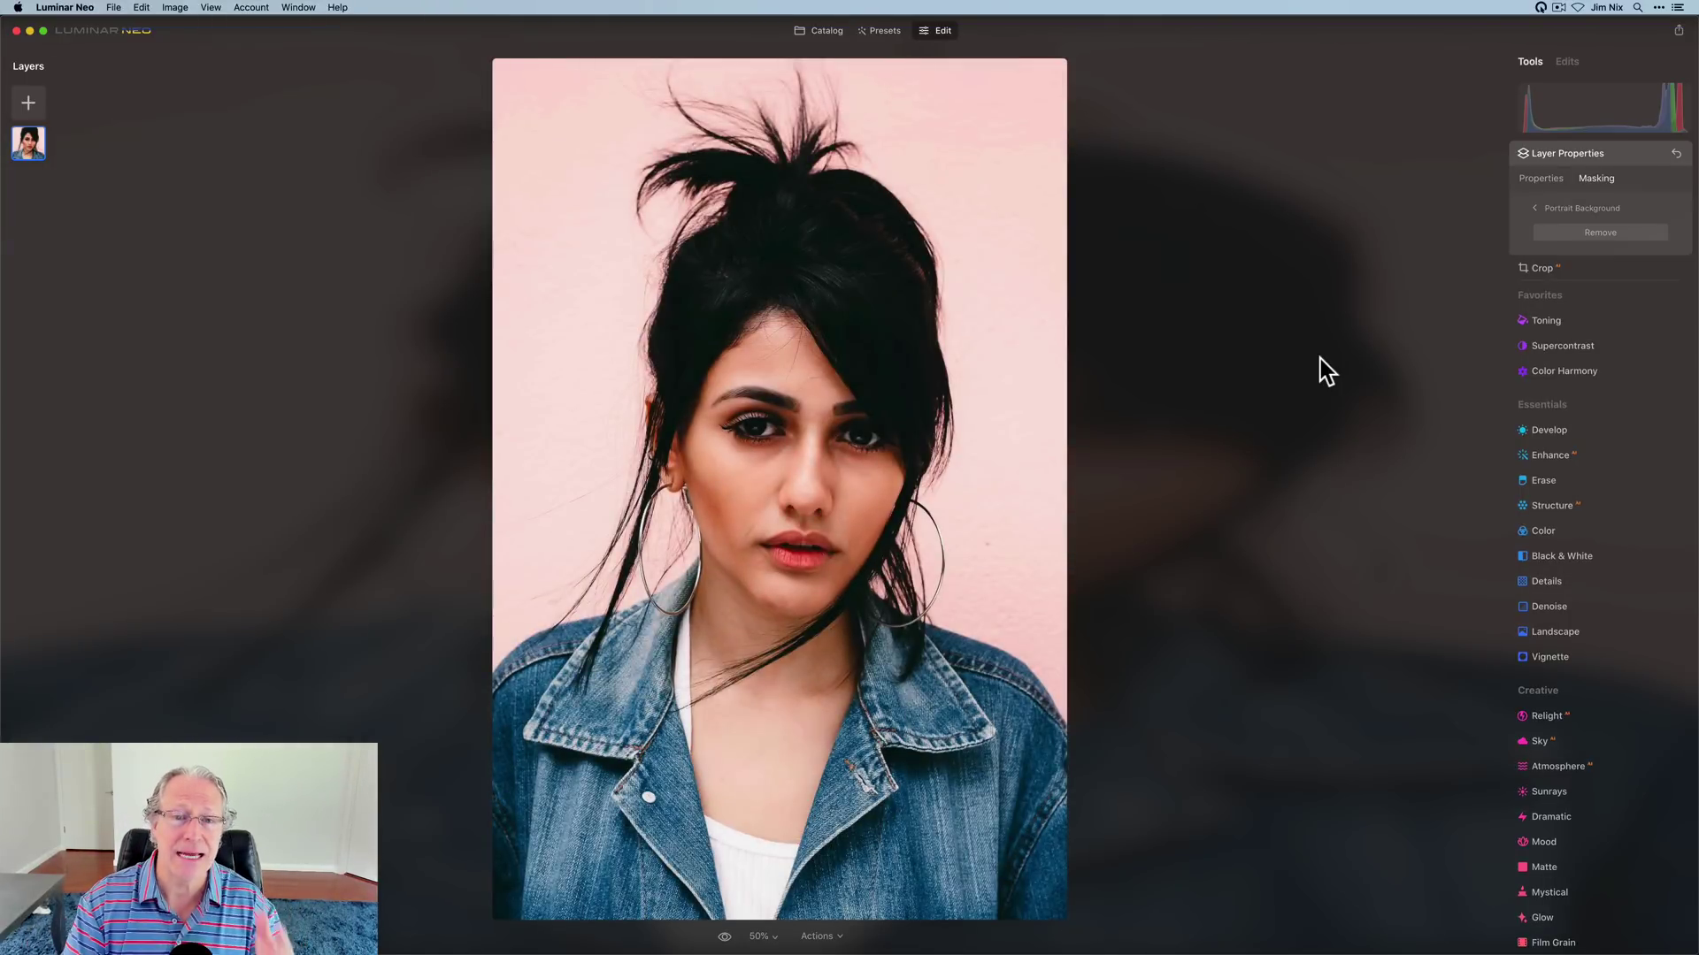
pyautogui.click(1597, 236)
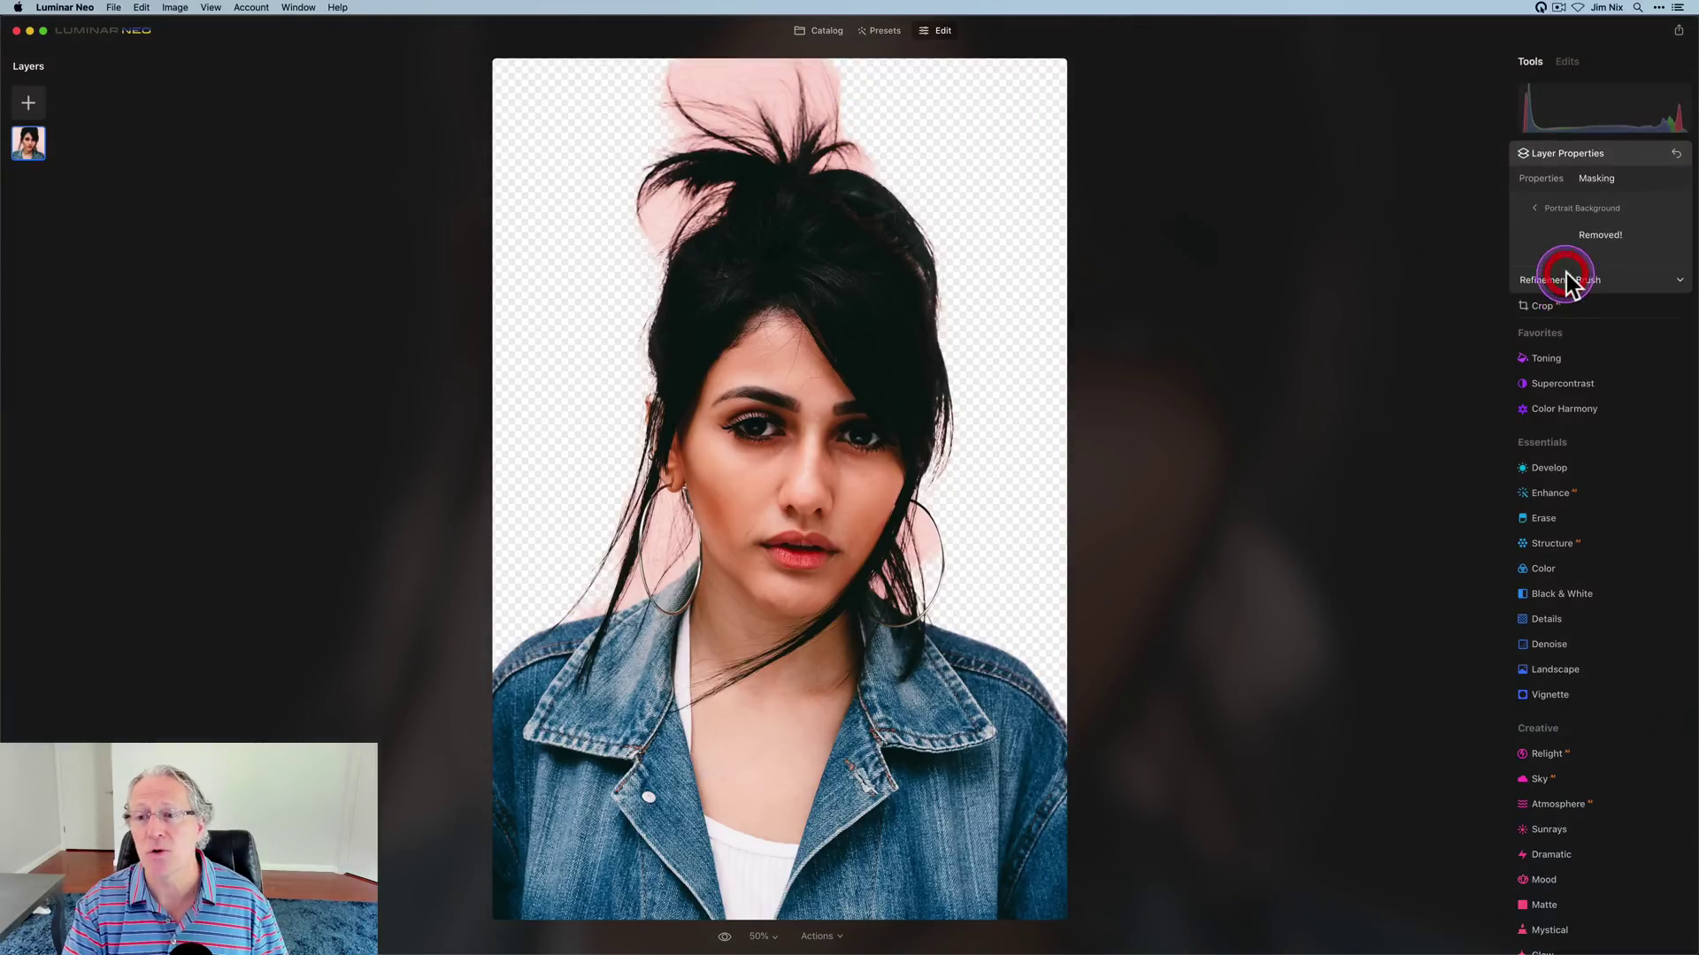
# Step: Refine the hair edges around the bun, left of the face and right strand with Transition
pyautogui.click(1566, 281)
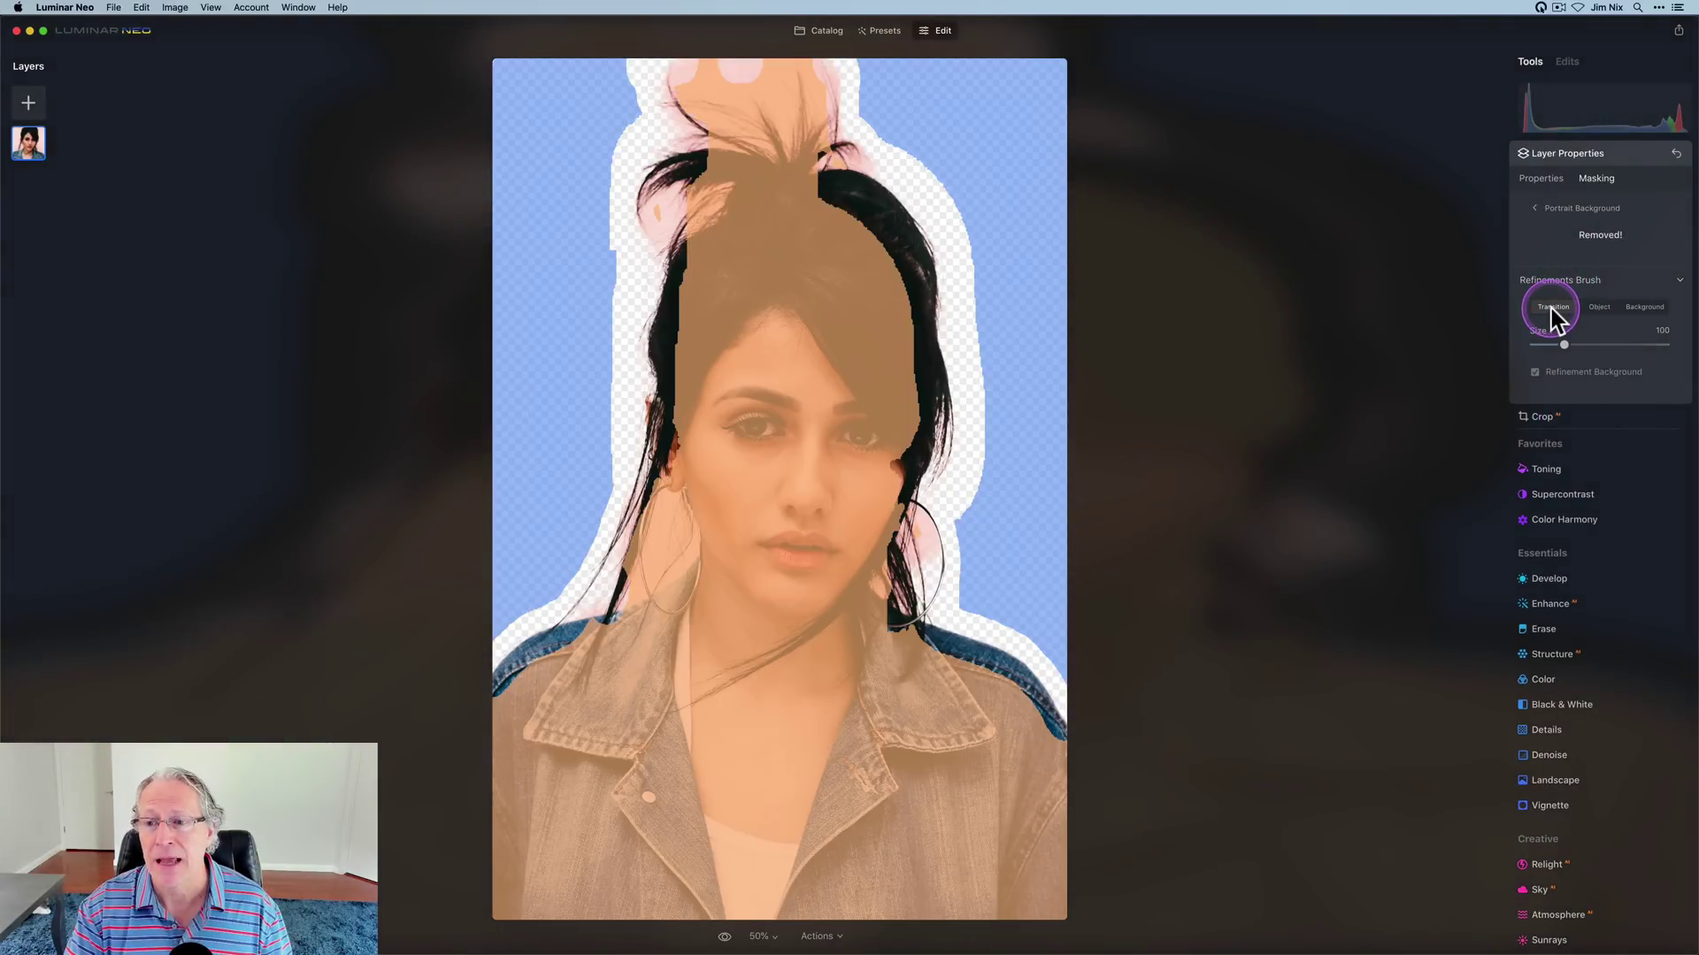
pyautogui.moveTo(814, 151)
pyautogui.mouseDown()
pyautogui.moveTo(800, 112)
pyautogui.moveTo(837, 103)
pyautogui.moveTo(751, 82)
pyautogui.moveTo(815, 72)
pyautogui.moveTo(676, 72)
pyautogui.moveTo(677, 99)
pyautogui.moveTo(784, 112)
pyautogui.moveTo(869, 155)
pyautogui.moveTo(767, 159)
pyautogui.moveTo(643, 238)
pyautogui.moveTo(646, 201)
pyautogui.moveTo(702, 125)
pyautogui.mouseUp()
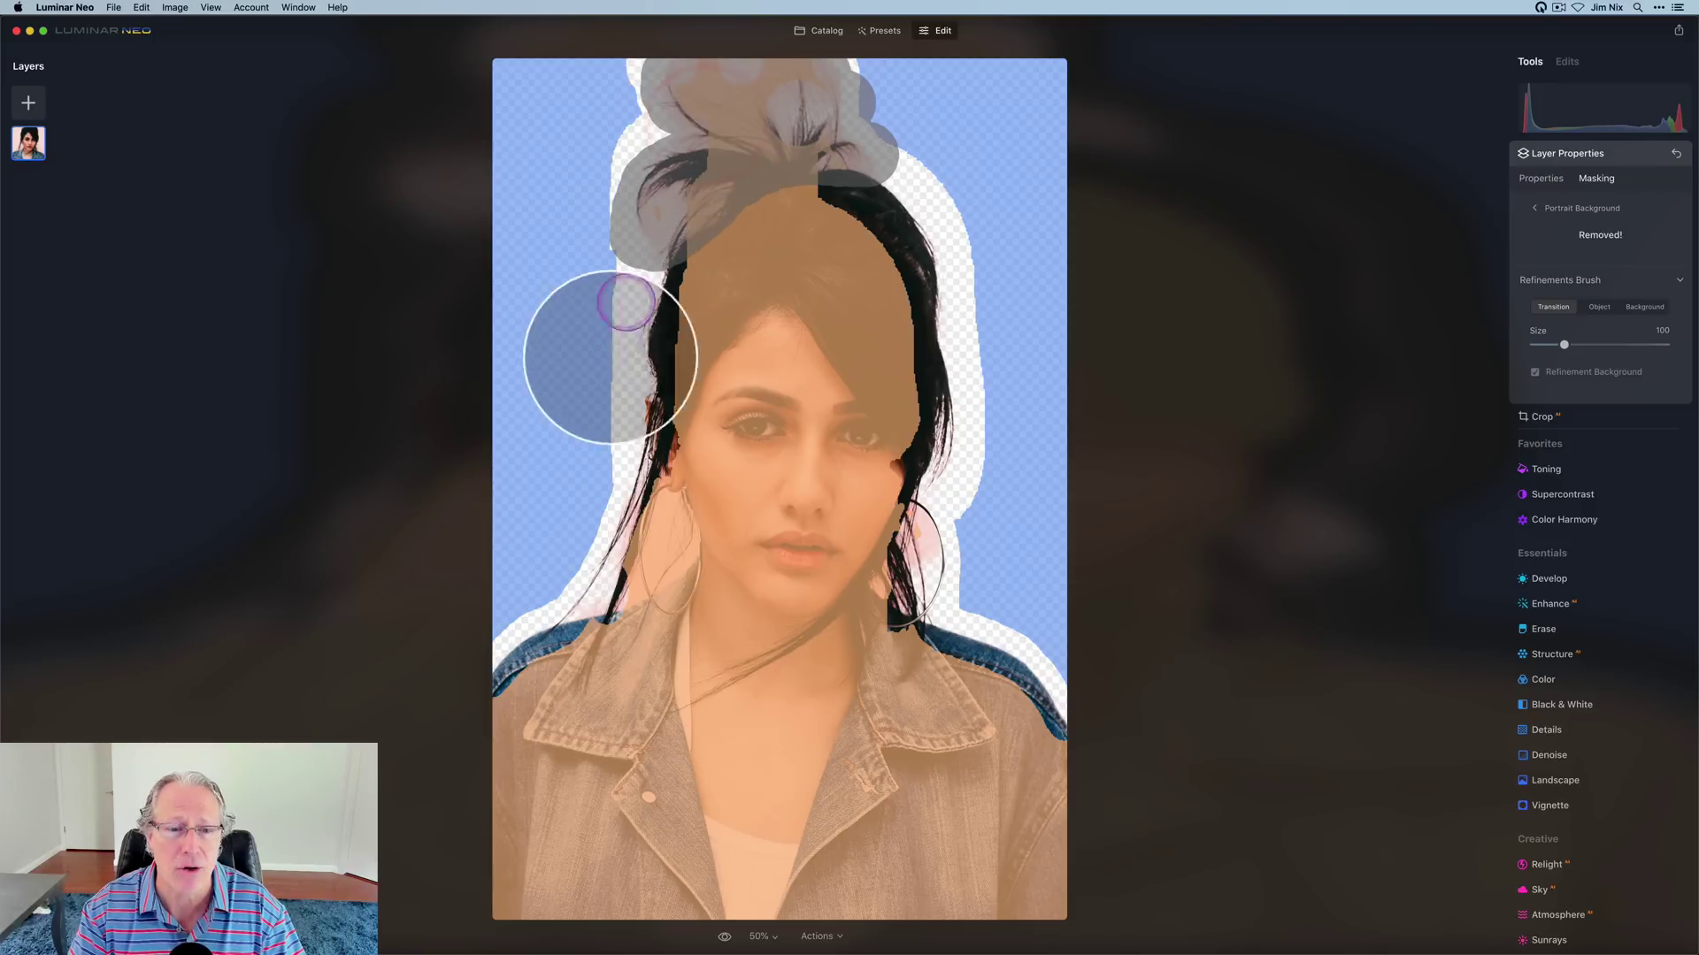
pyautogui.moveTo(640, 475)
pyautogui.mouseDown()
pyautogui.moveTo(686, 531)
pyautogui.moveTo(571, 605)
pyautogui.moveTo(667, 486)
pyautogui.mouseUp()
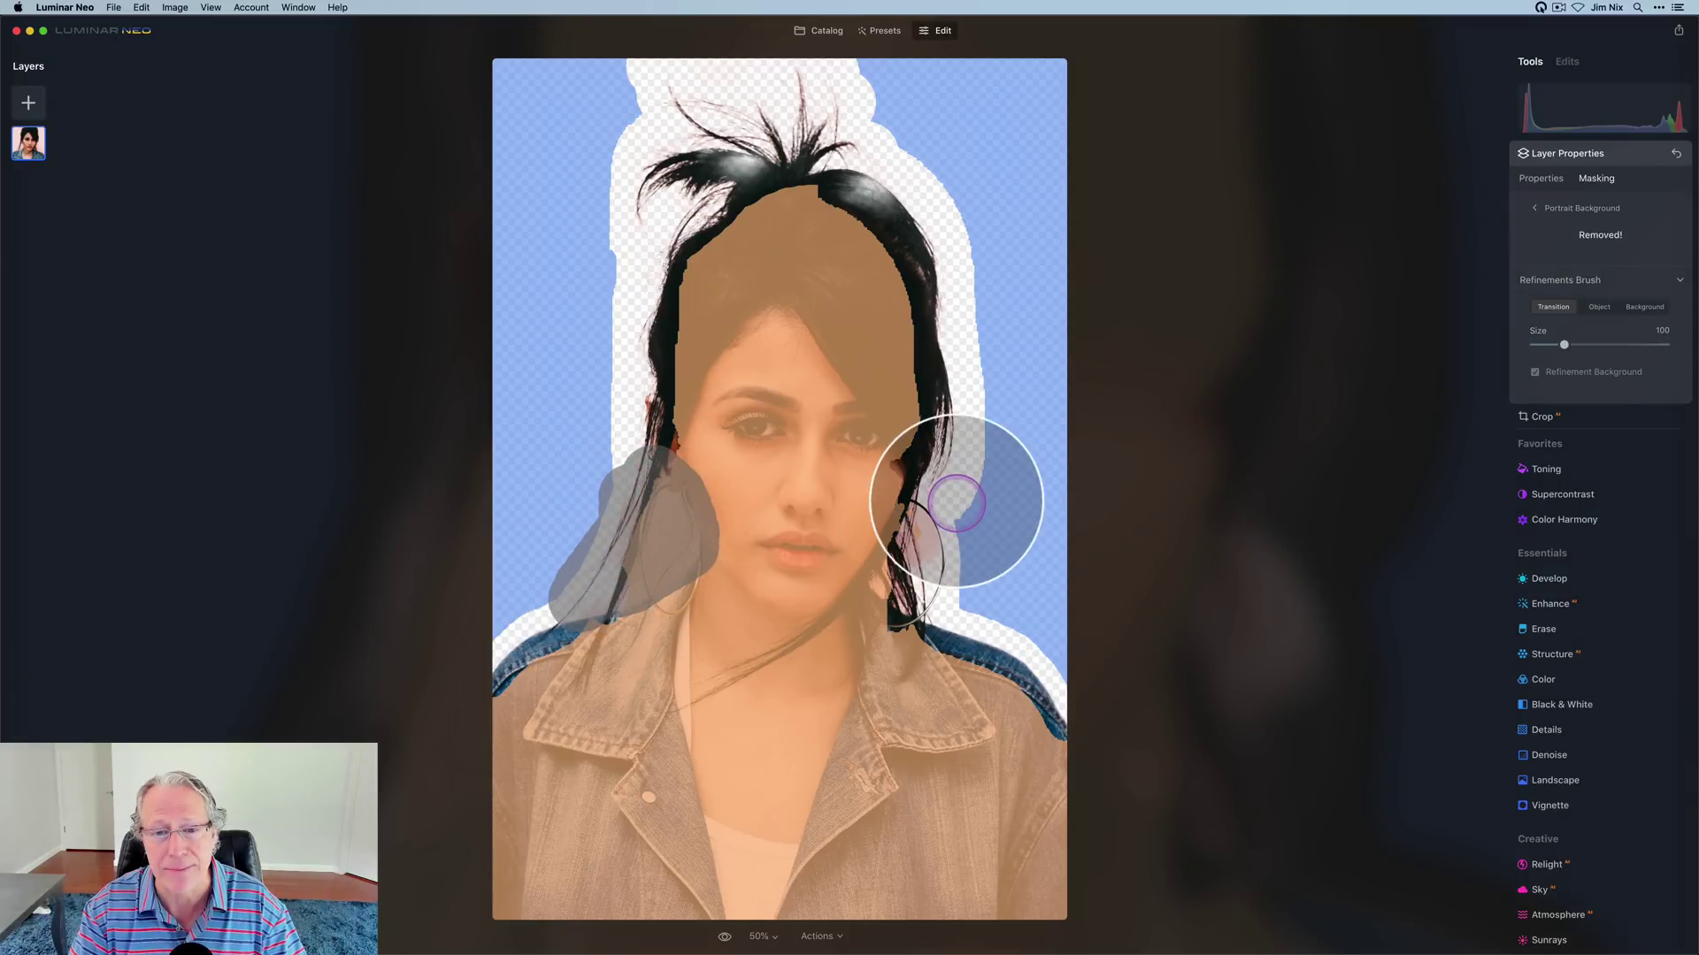
pyautogui.moveTo(941, 435)
pyautogui.mouseDown()
pyautogui.moveTo(903, 508)
pyautogui.moveTo(914, 530)
pyautogui.moveTo(895, 588)
pyautogui.moveTo(929, 618)
pyautogui.moveTo(973, 617)
pyautogui.mouseUp()
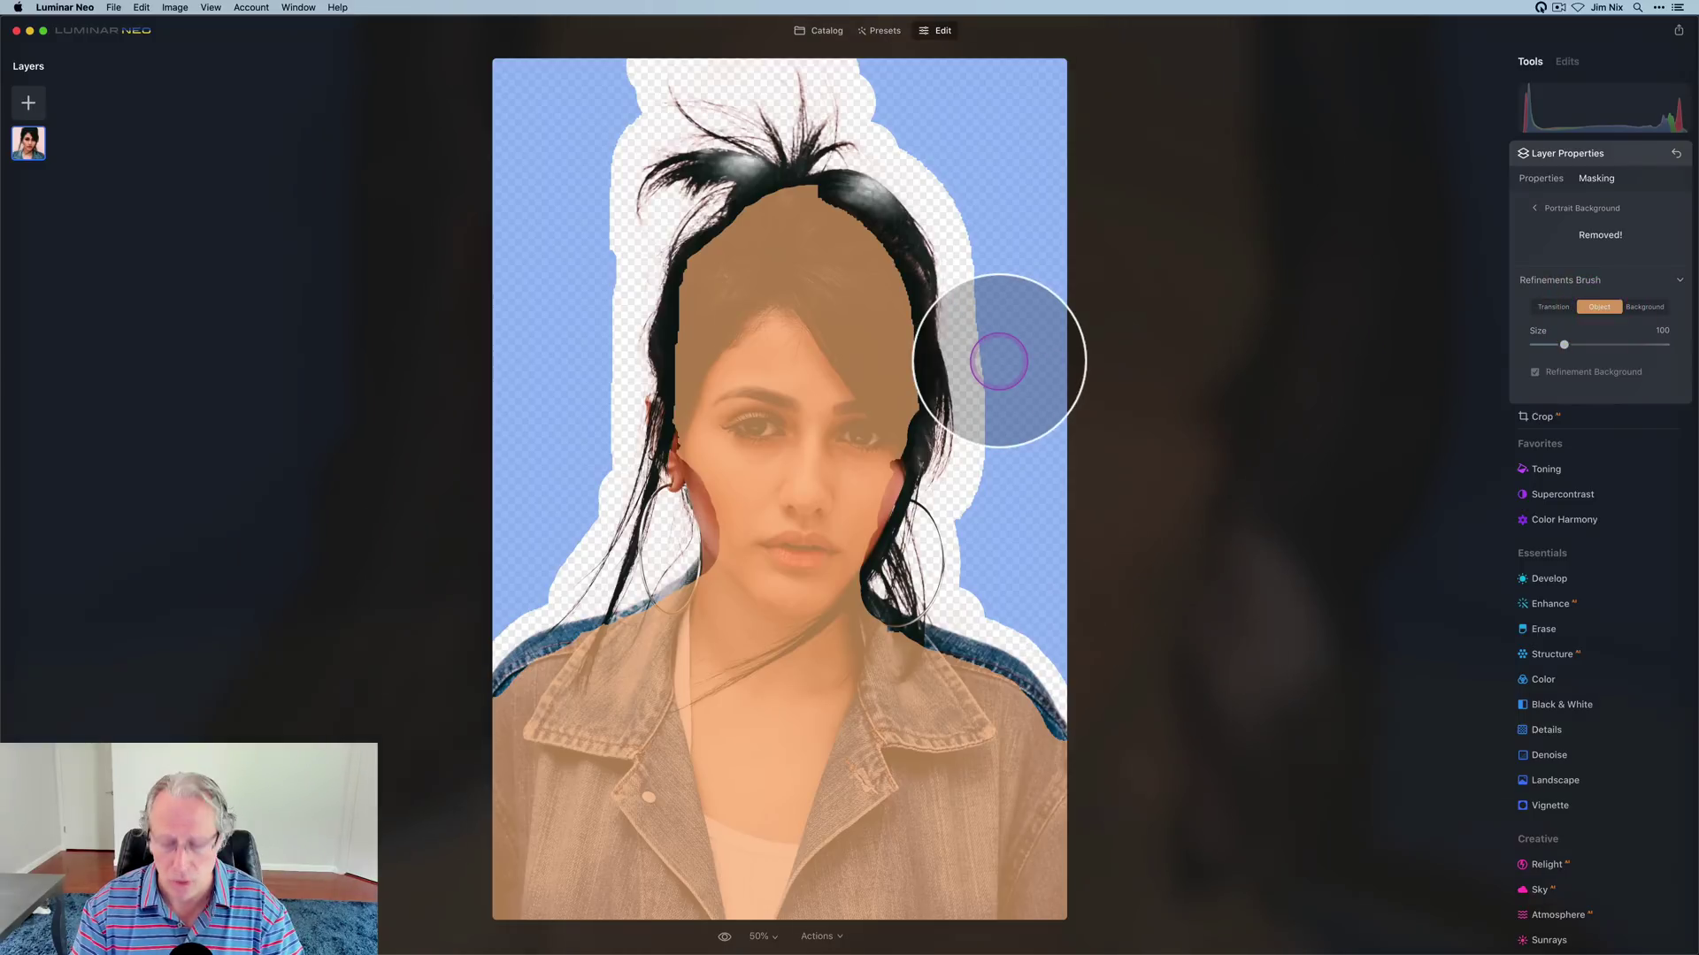
# Step: Shrink the brush to 52 and paint the hair from the top down both sides as Object
pyautogui.press('[')
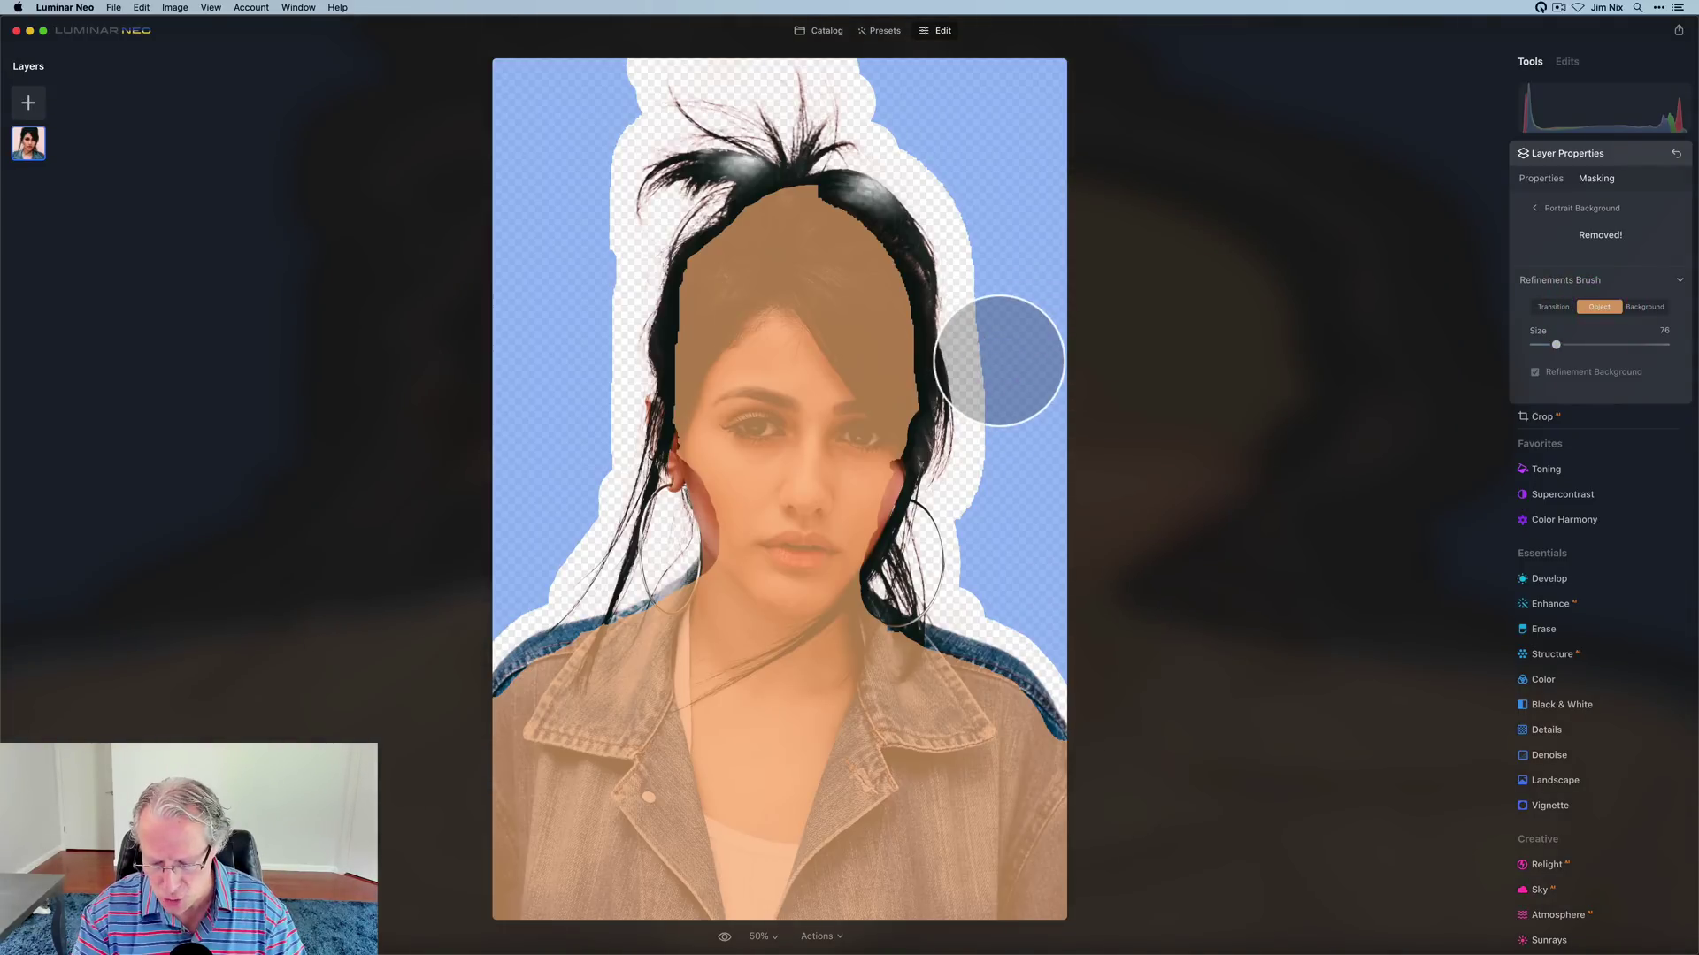
pyautogui.press('[')
pyautogui.press('[')
pyautogui.moveTo(845, 196)
pyautogui.mouseDown()
pyautogui.moveTo(858, 189)
pyautogui.moveTo(900, 283)
pyautogui.moveTo(902, 400)
pyautogui.moveTo(876, 509)
pyautogui.moveTo(852, 512)
pyautogui.mouseUp()
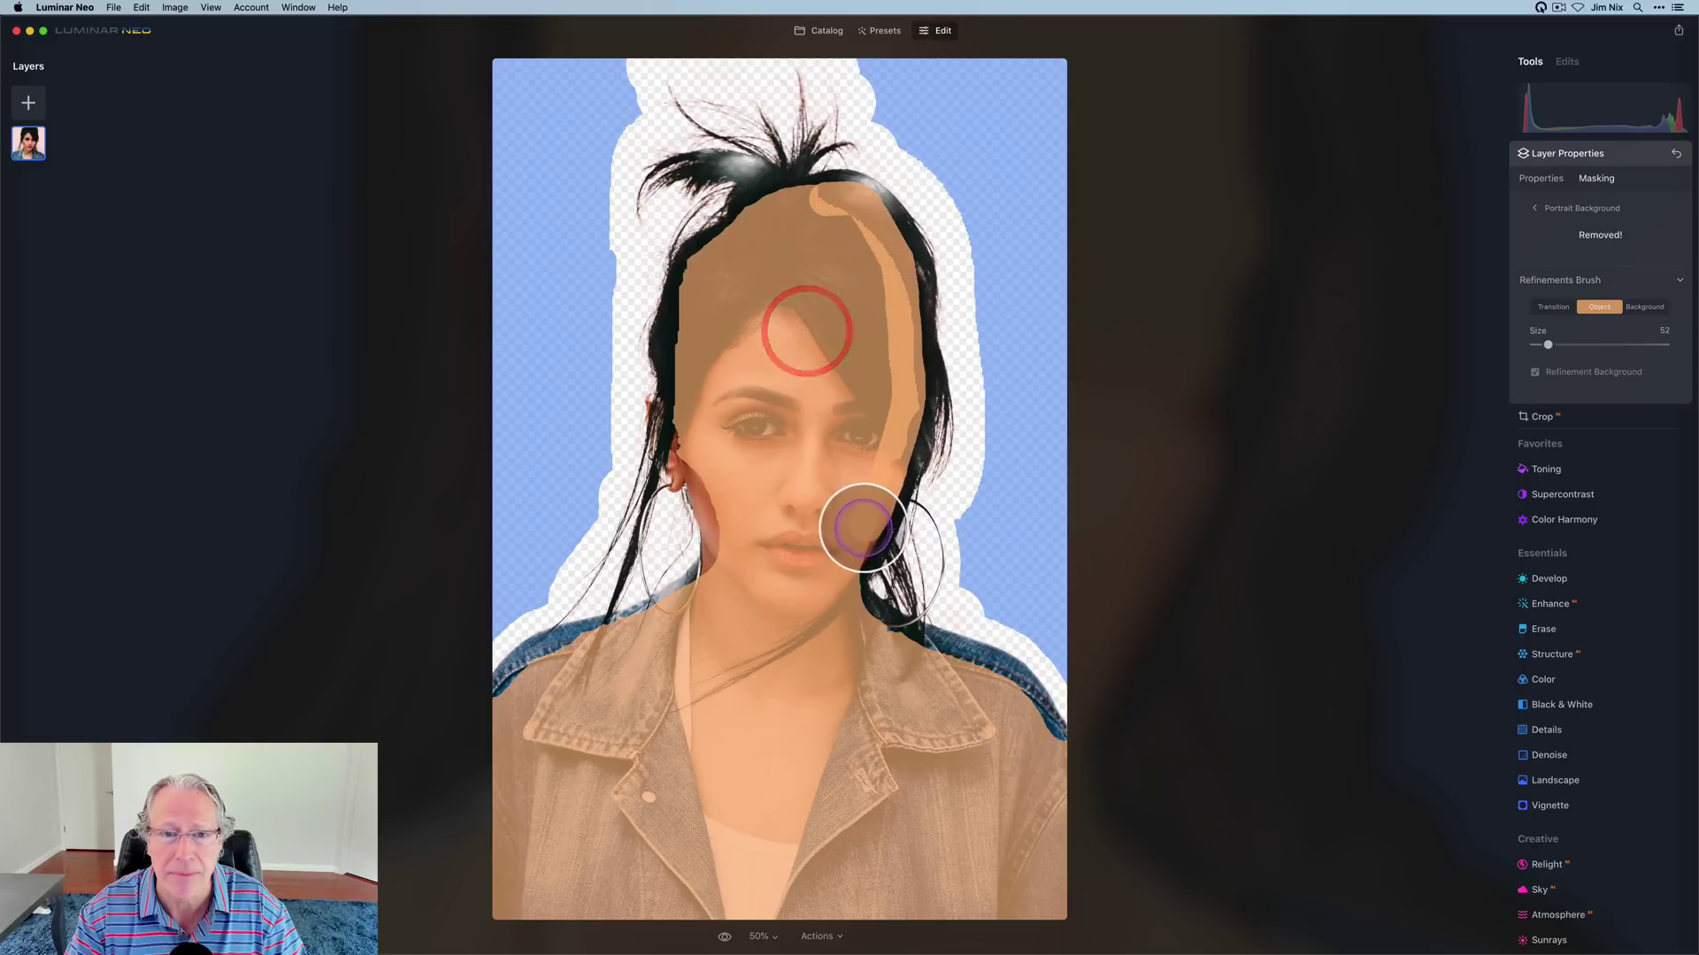
pyautogui.moveTo(766, 196)
pyautogui.mouseDown()
pyautogui.moveTo(676, 332)
pyautogui.moveTo(728, 561)
pyautogui.mouseUp()
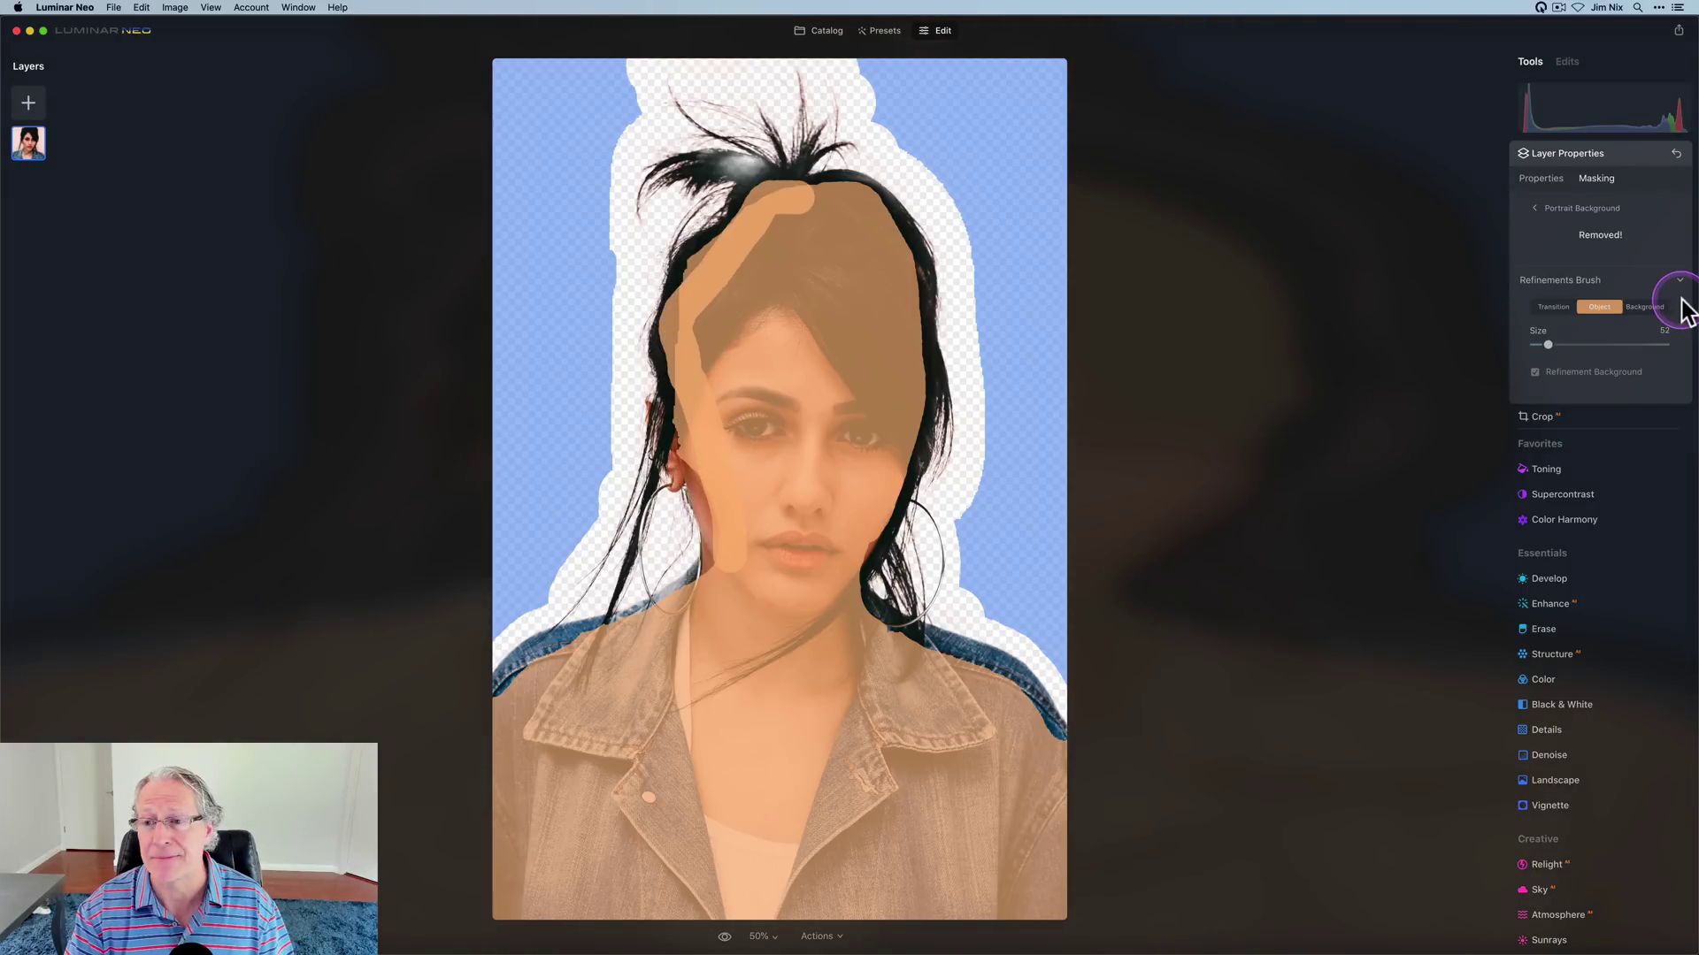
# Step: Paint leftover pink background around the top, right and left of the hair as Background
pyautogui.click(1644, 307)
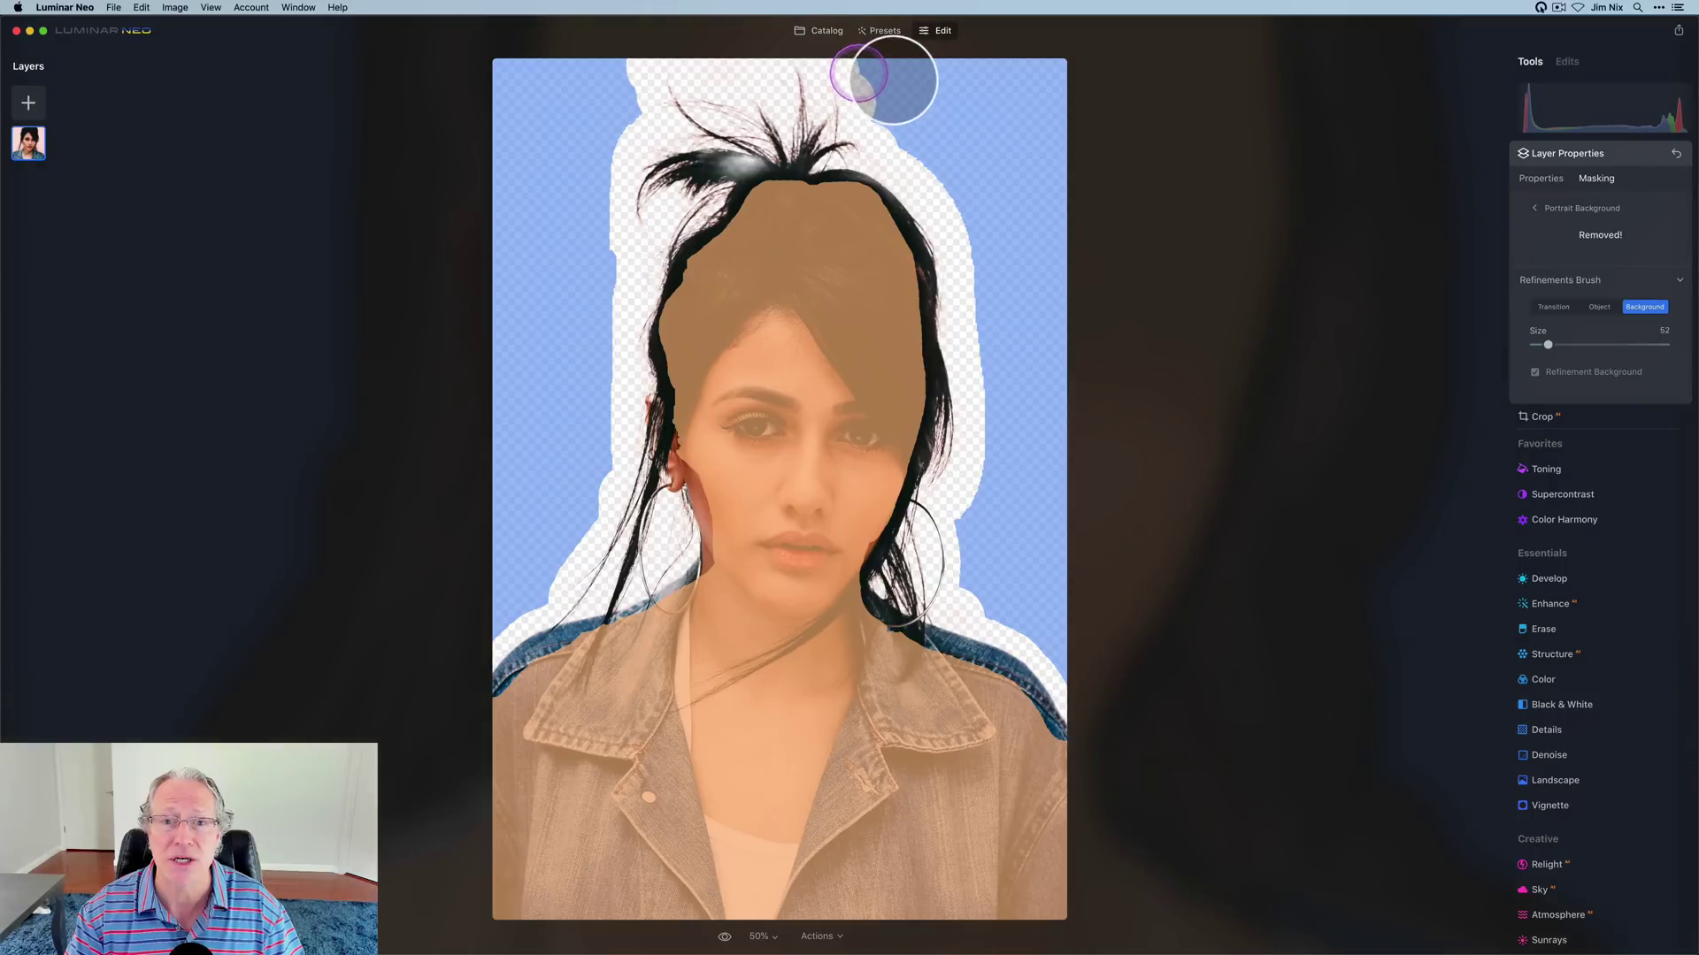
pyautogui.moveTo(850, 71)
pyautogui.mouseDown()
pyautogui.moveTo(883, 133)
pyautogui.moveTo(939, 182)
pyautogui.moveTo(984, 329)
pyautogui.mouseUp()
pyautogui.moveTo(984, 396)
pyautogui.mouseDown()
pyautogui.moveTo(973, 605)
pyautogui.moveTo(1022, 622)
pyautogui.mouseUp()
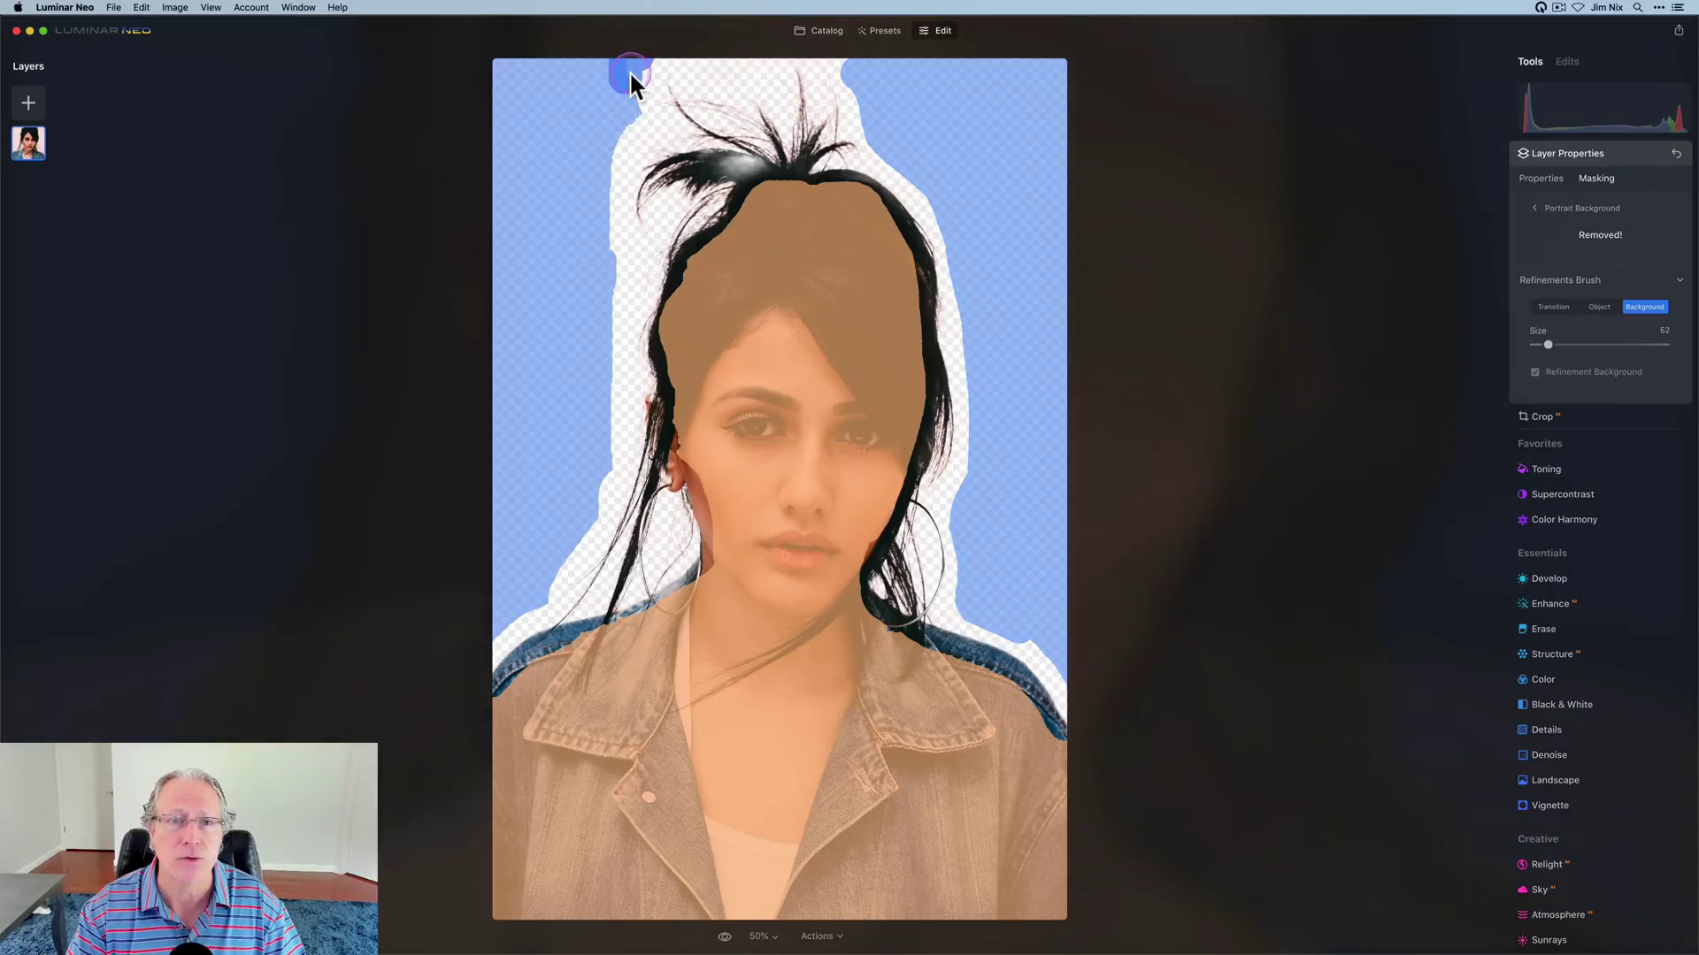
pyautogui.moveTo(682, 69); pyautogui.dragTo(763, 55)
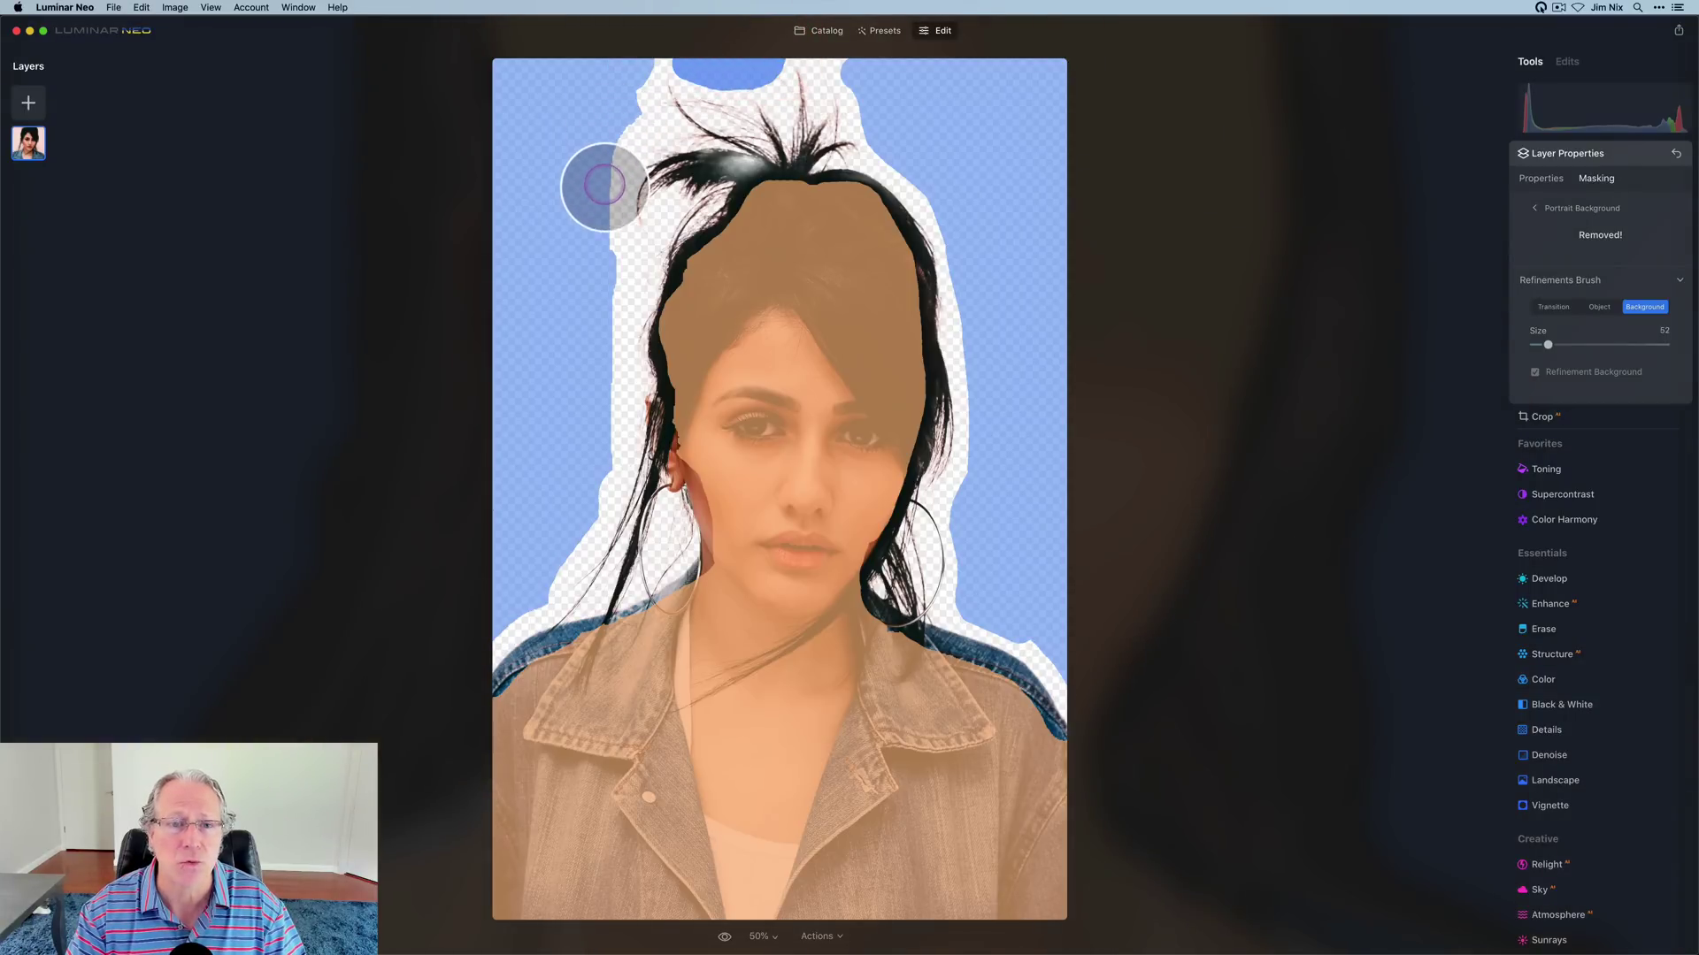
pyautogui.moveTo(613, 133)
pyautogui.mouseDown()
pyautogui.moveTo(614, 381)
pyautogui.moveTo(573, 523)
pyautogui.mouseUp()
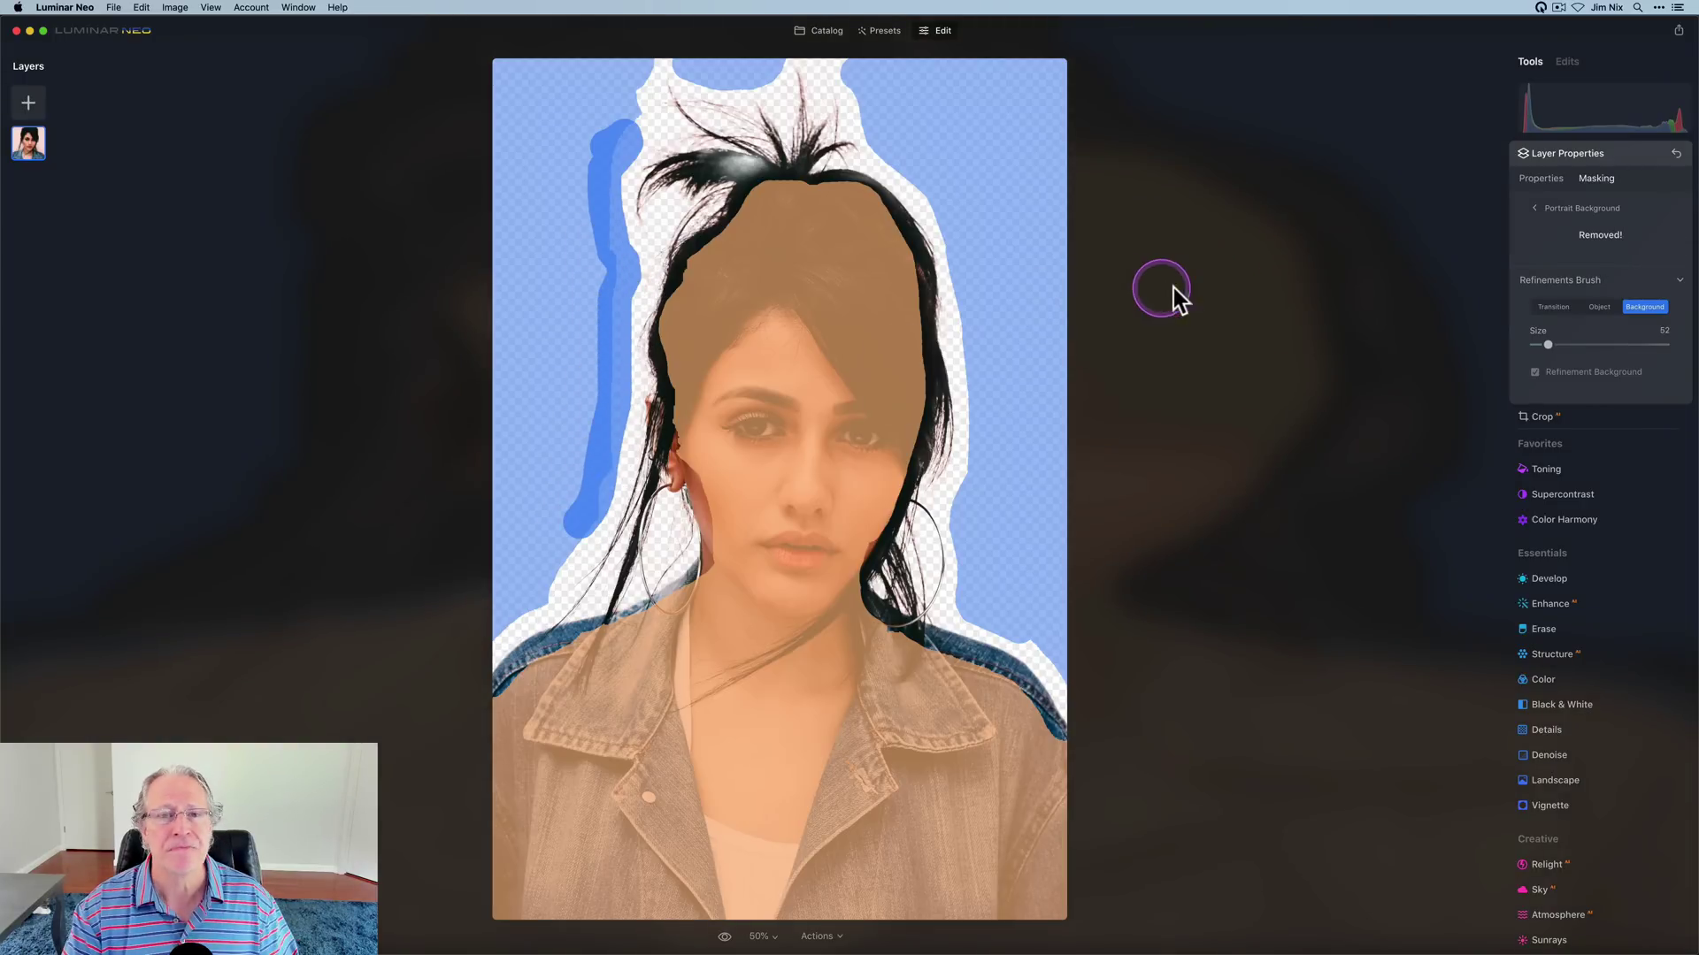
# Step: Add the blue-purple Flares image as a new layer
pyautogui.click(1593, 152)
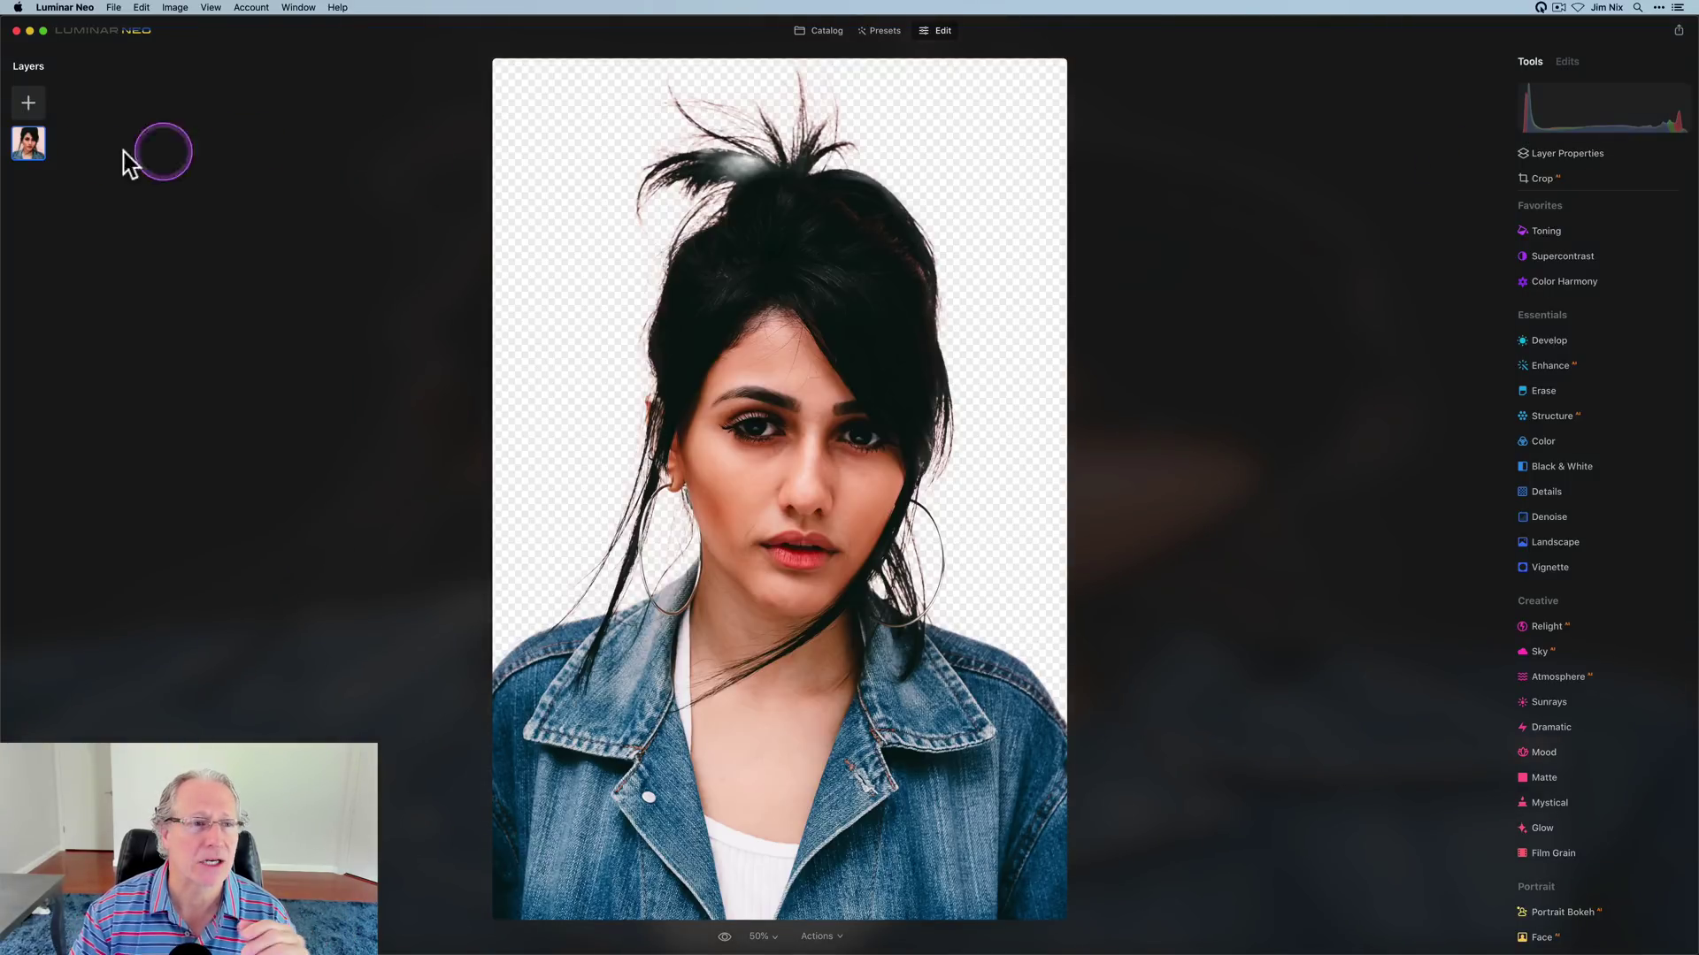
pyautogui.click(29, 102)
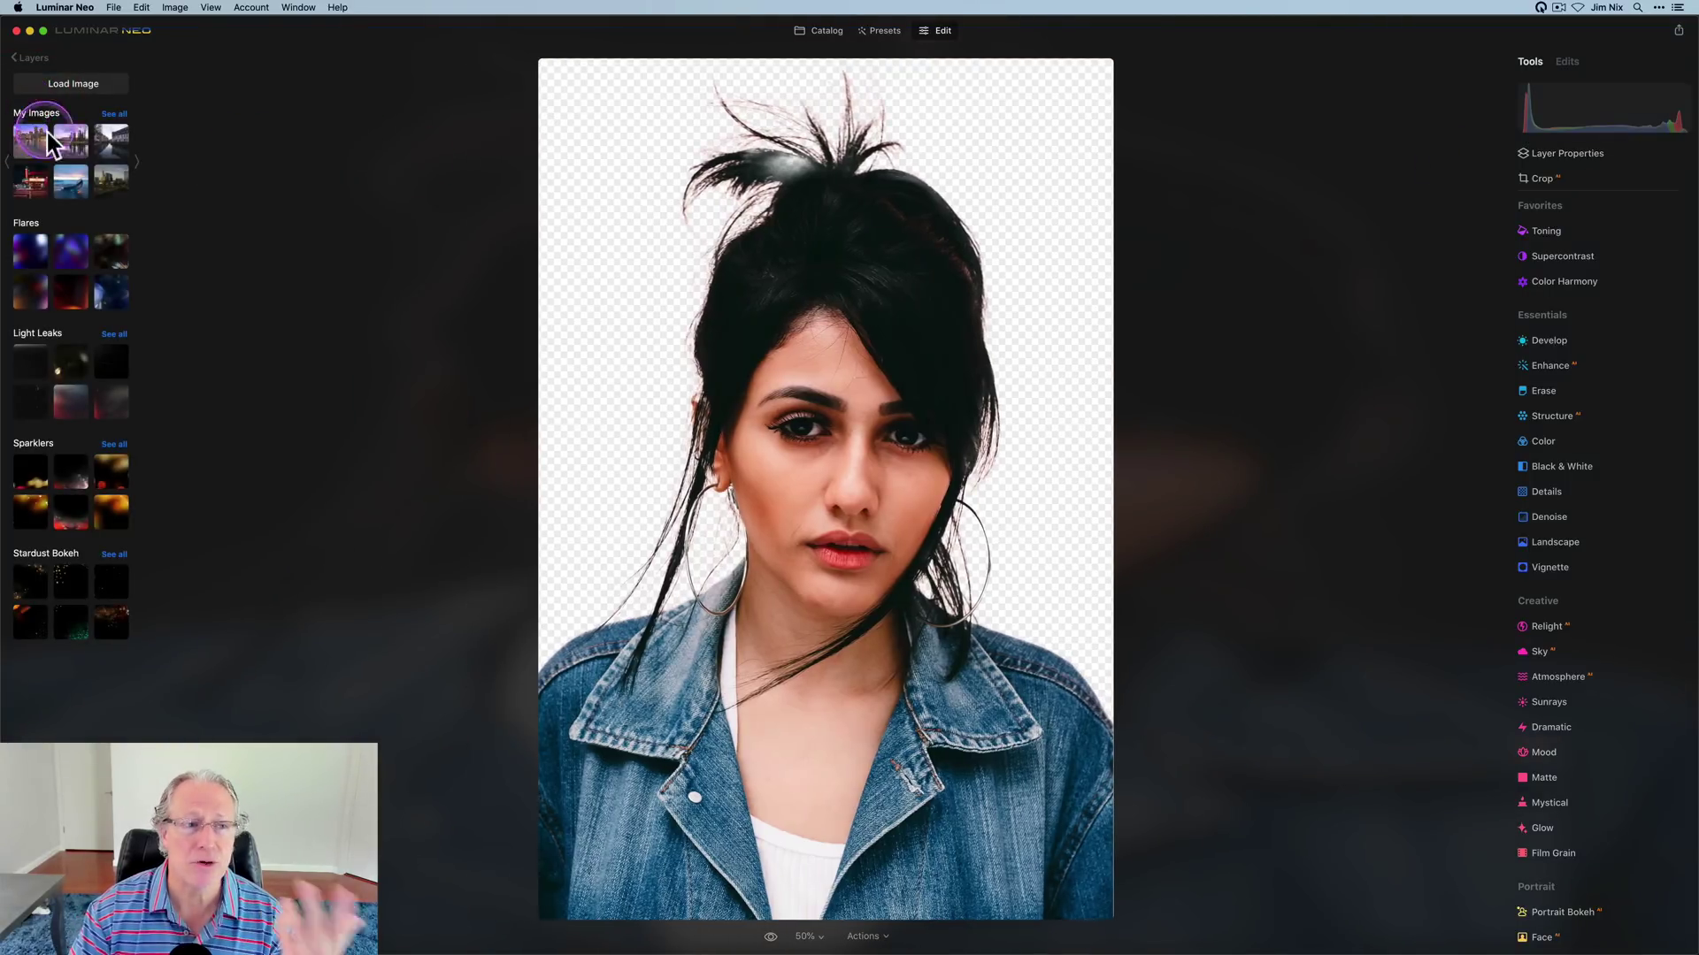
pyautogui.click(68, 250)
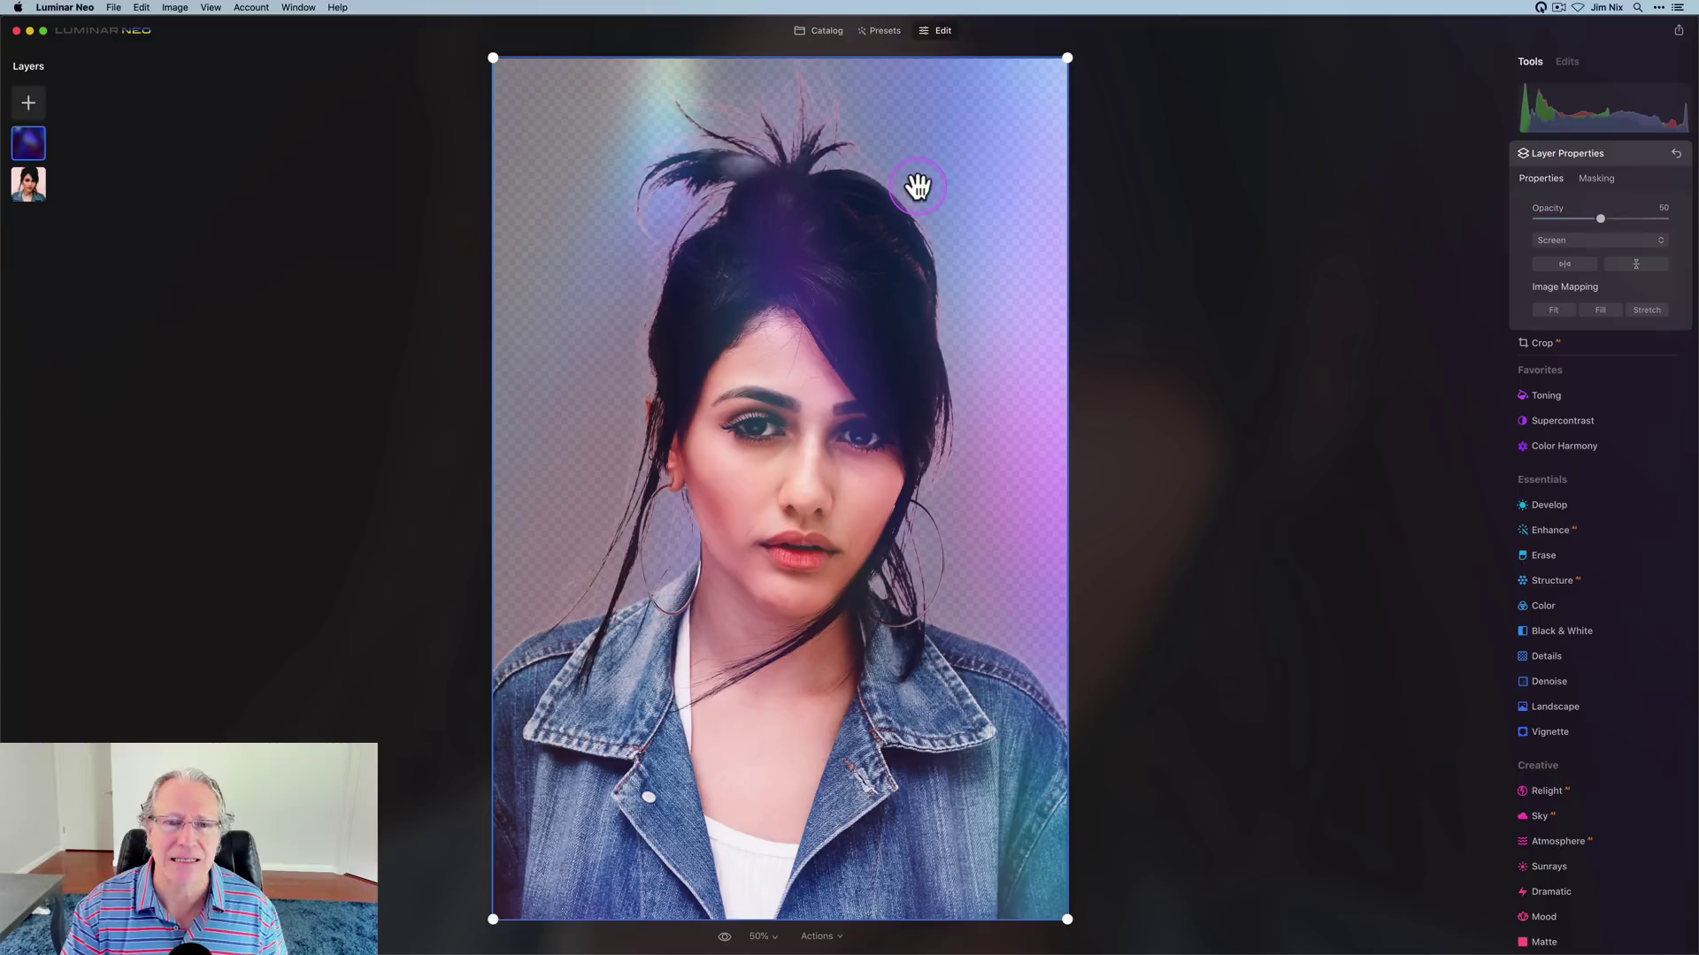
# Step: Set the flare layer to 100 opacity and move the portrait layer above it
pyautogui.doubleClick(1600, 221)
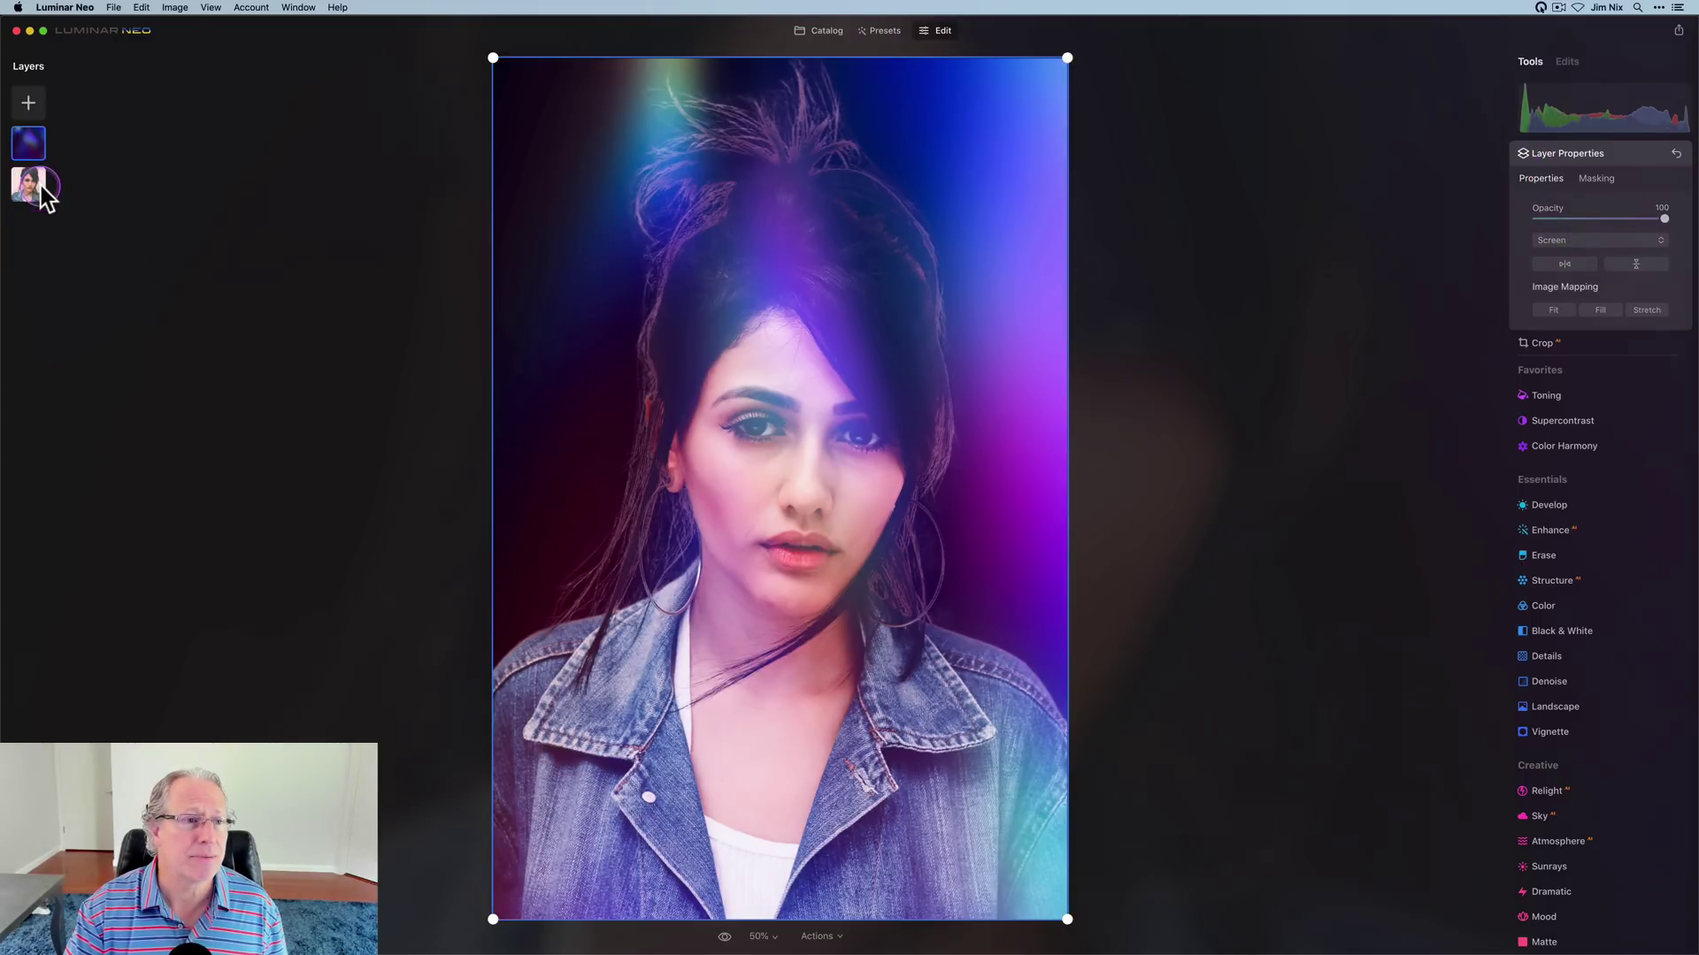
pyautogui.moveTo(40, 186); pyautogui.dragTo(32, 139)
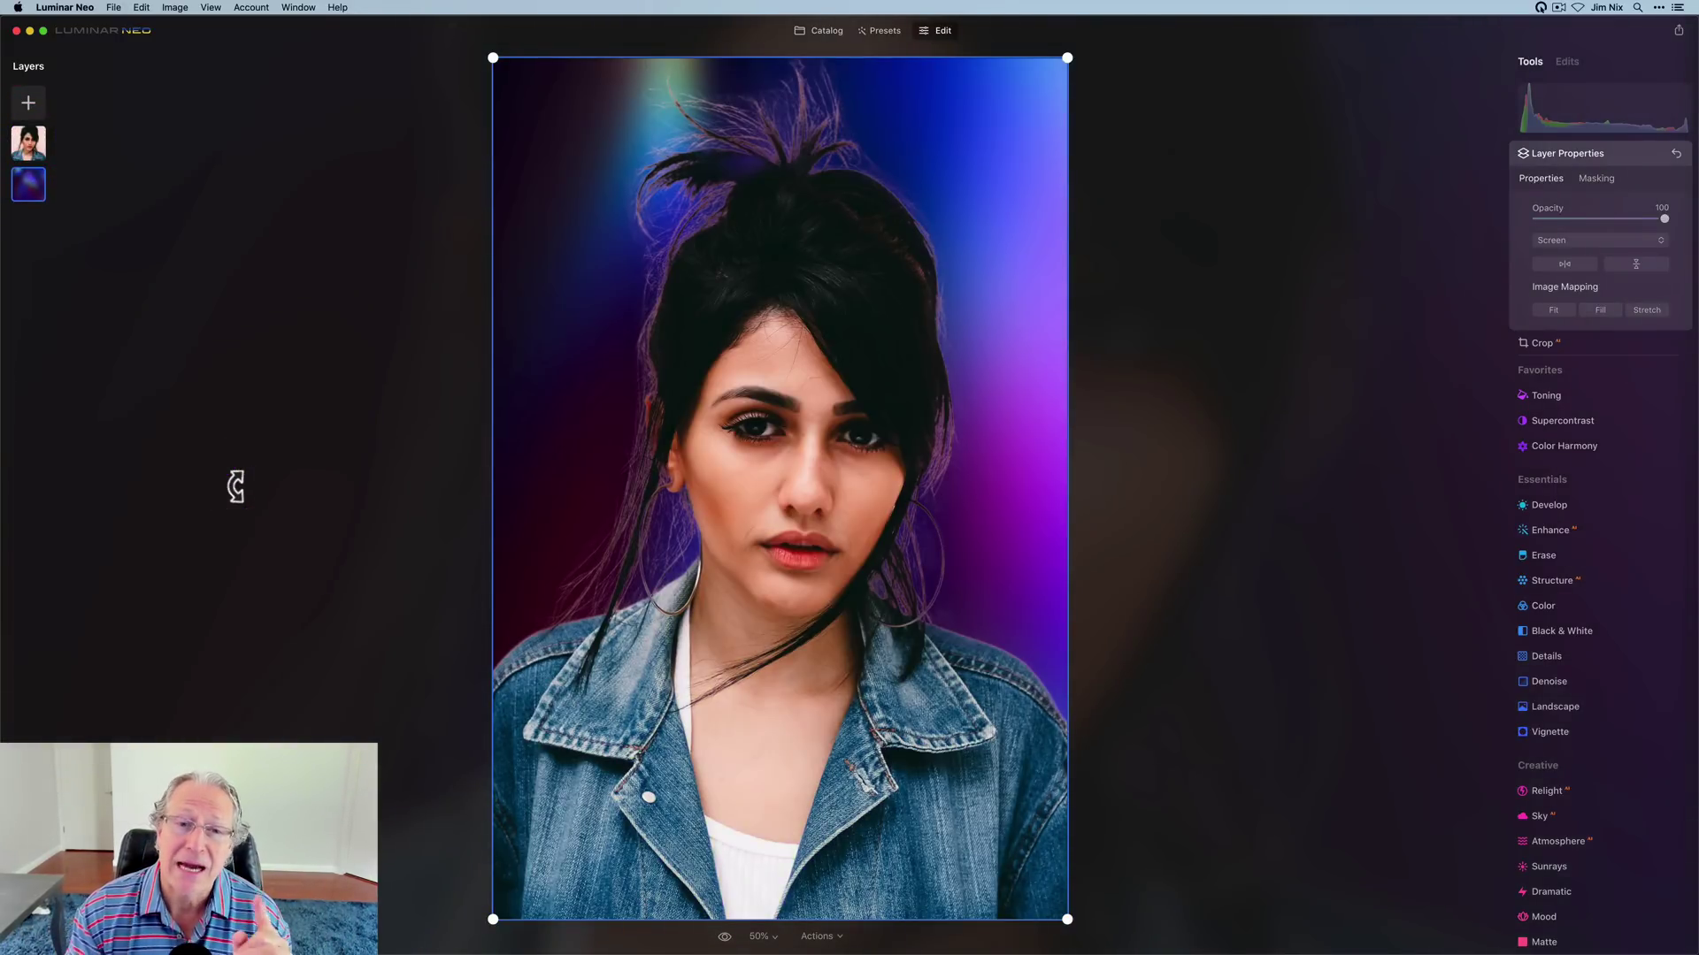
pyautogui.moveTo(708, 225); pyautogui.dragTo(923, 234)
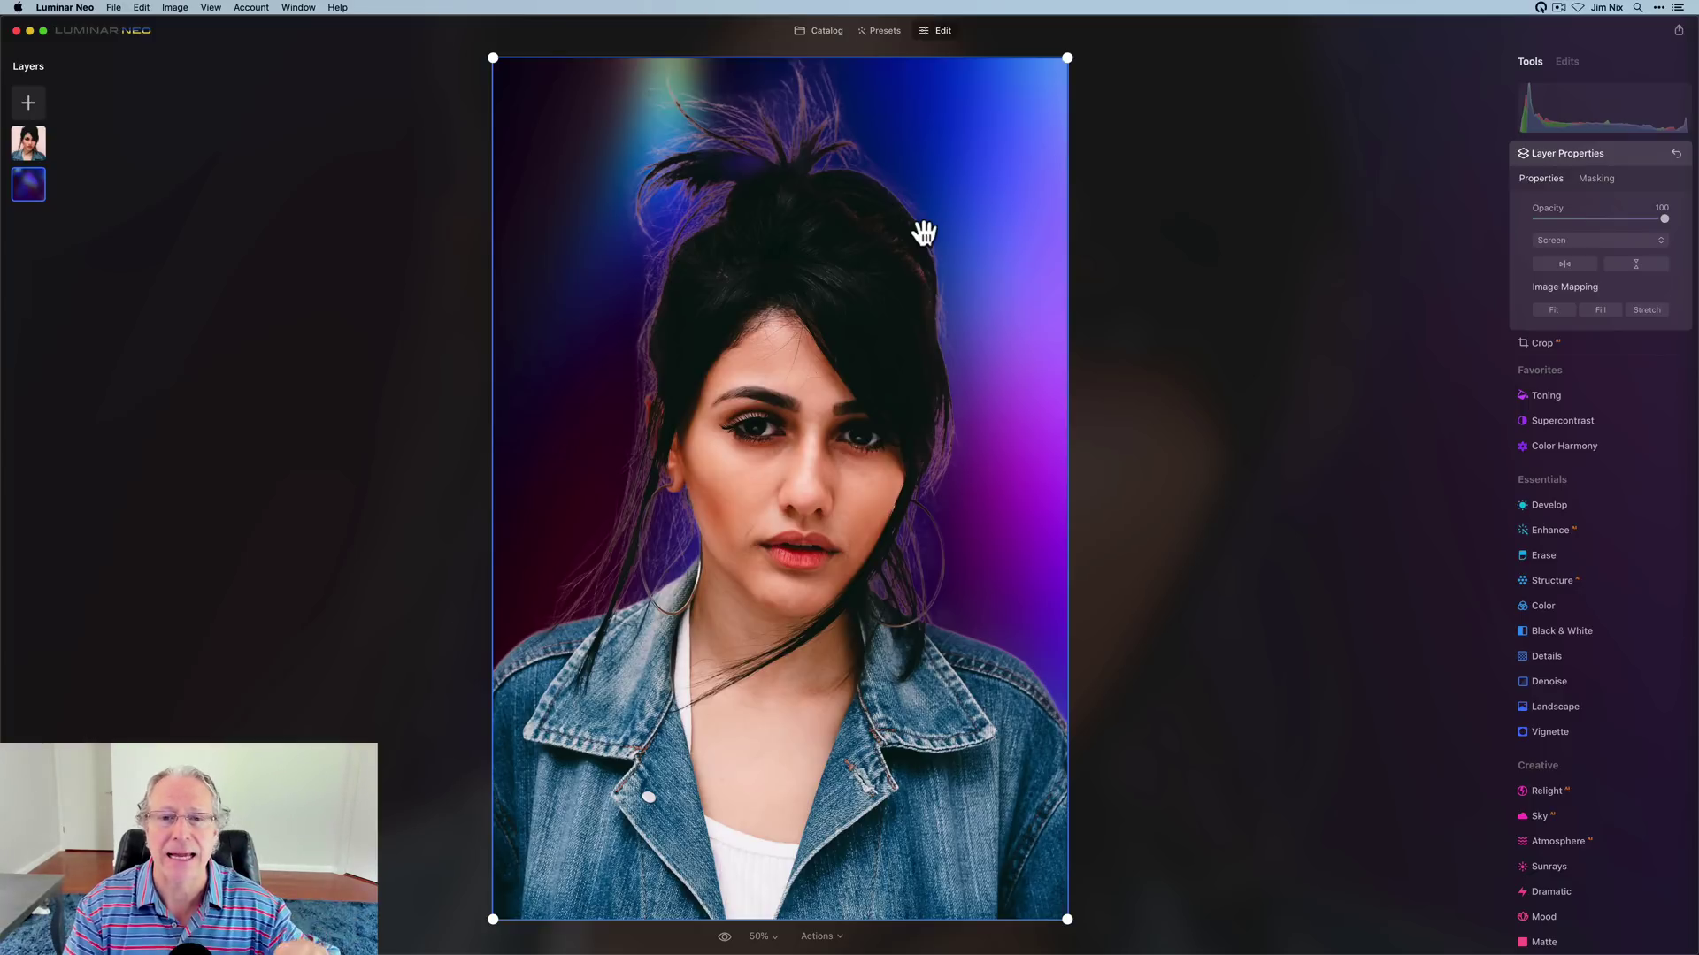
# Step: Return to the catalog and open the striped-dress portrait for editing
pyautogui.click(819, 35)
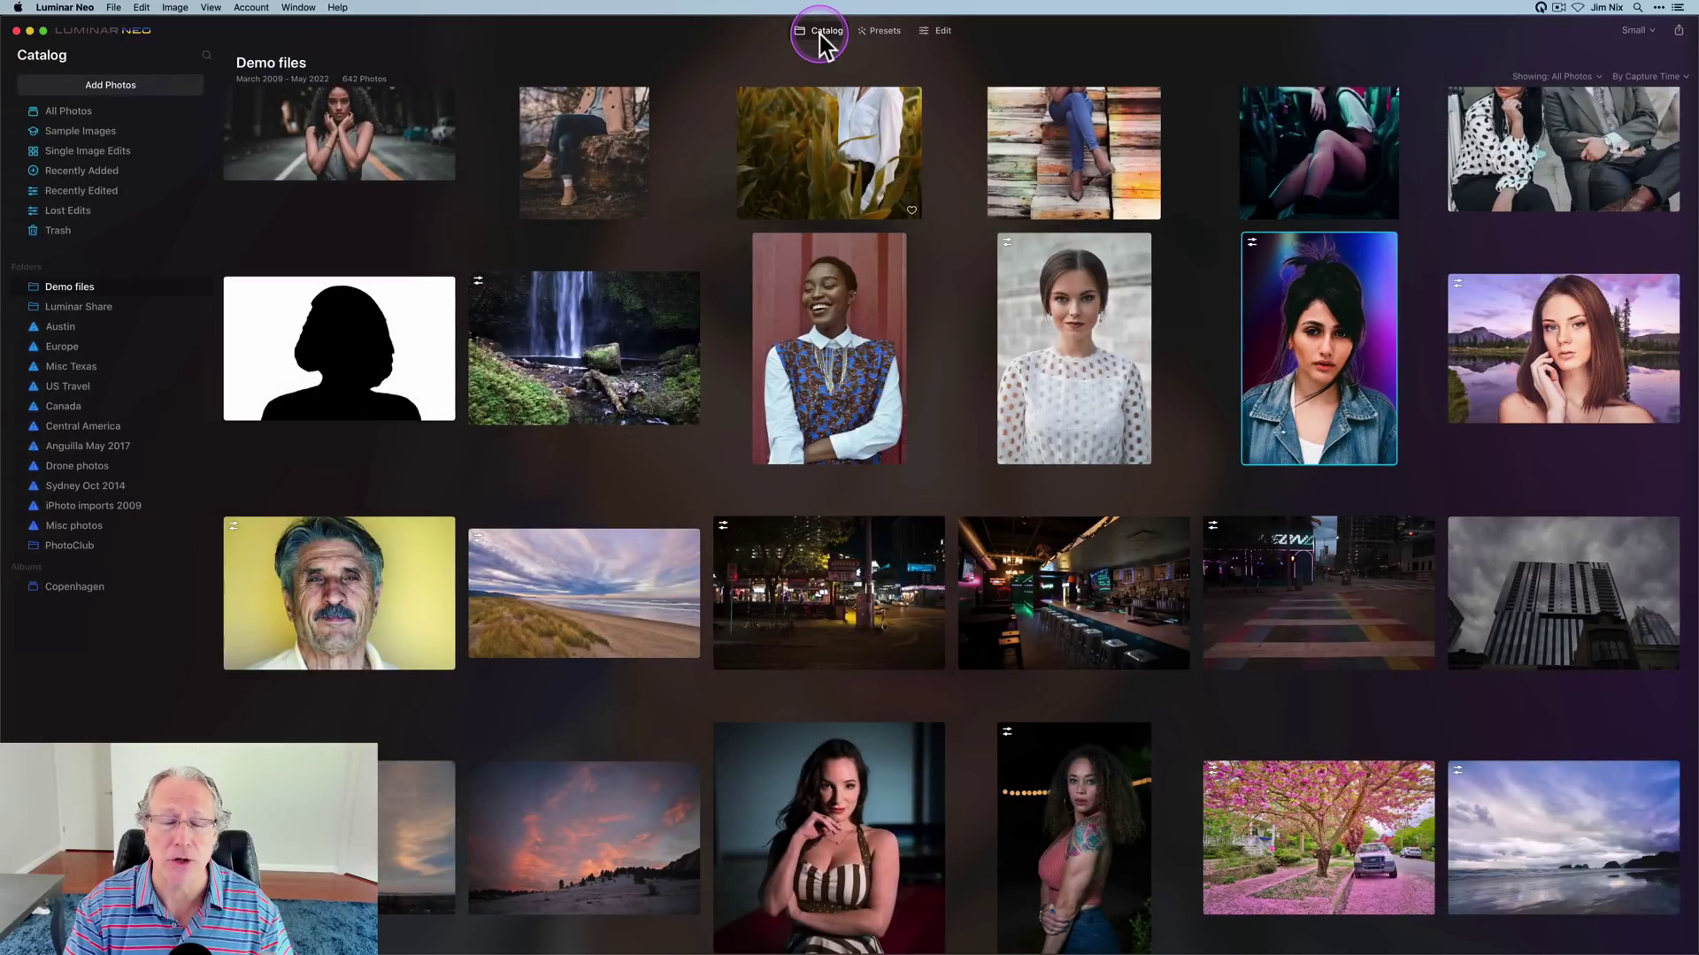
pyautogui.click(823, 851)
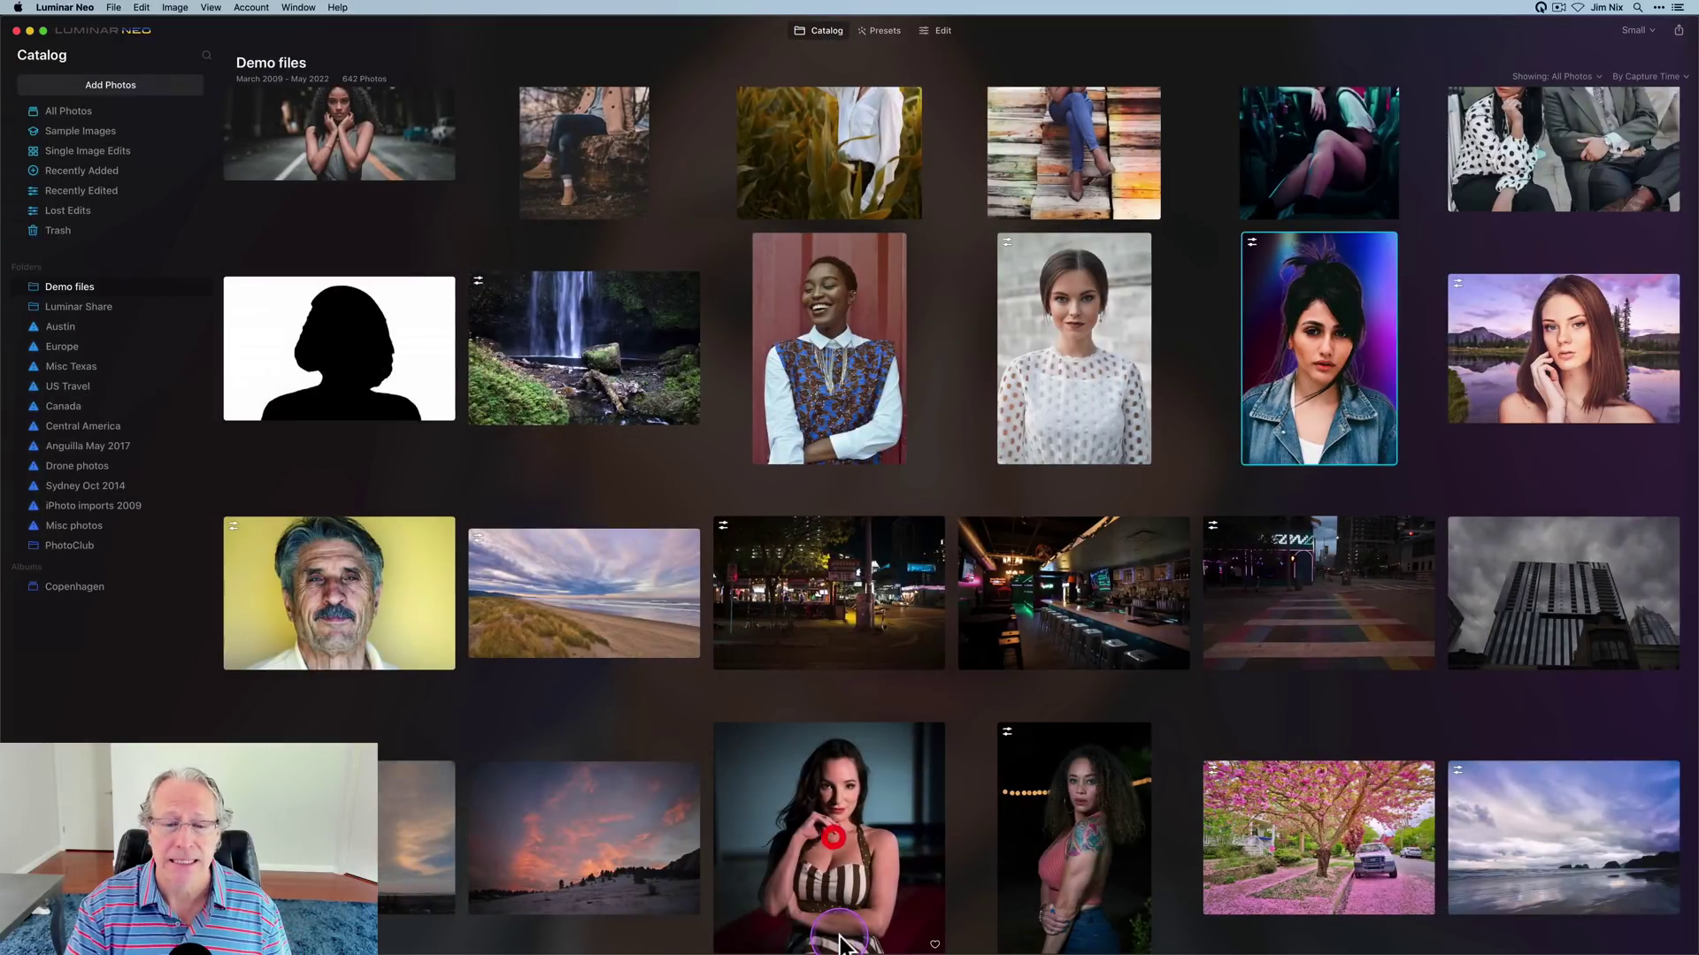
pyautogui.click(925, 34)
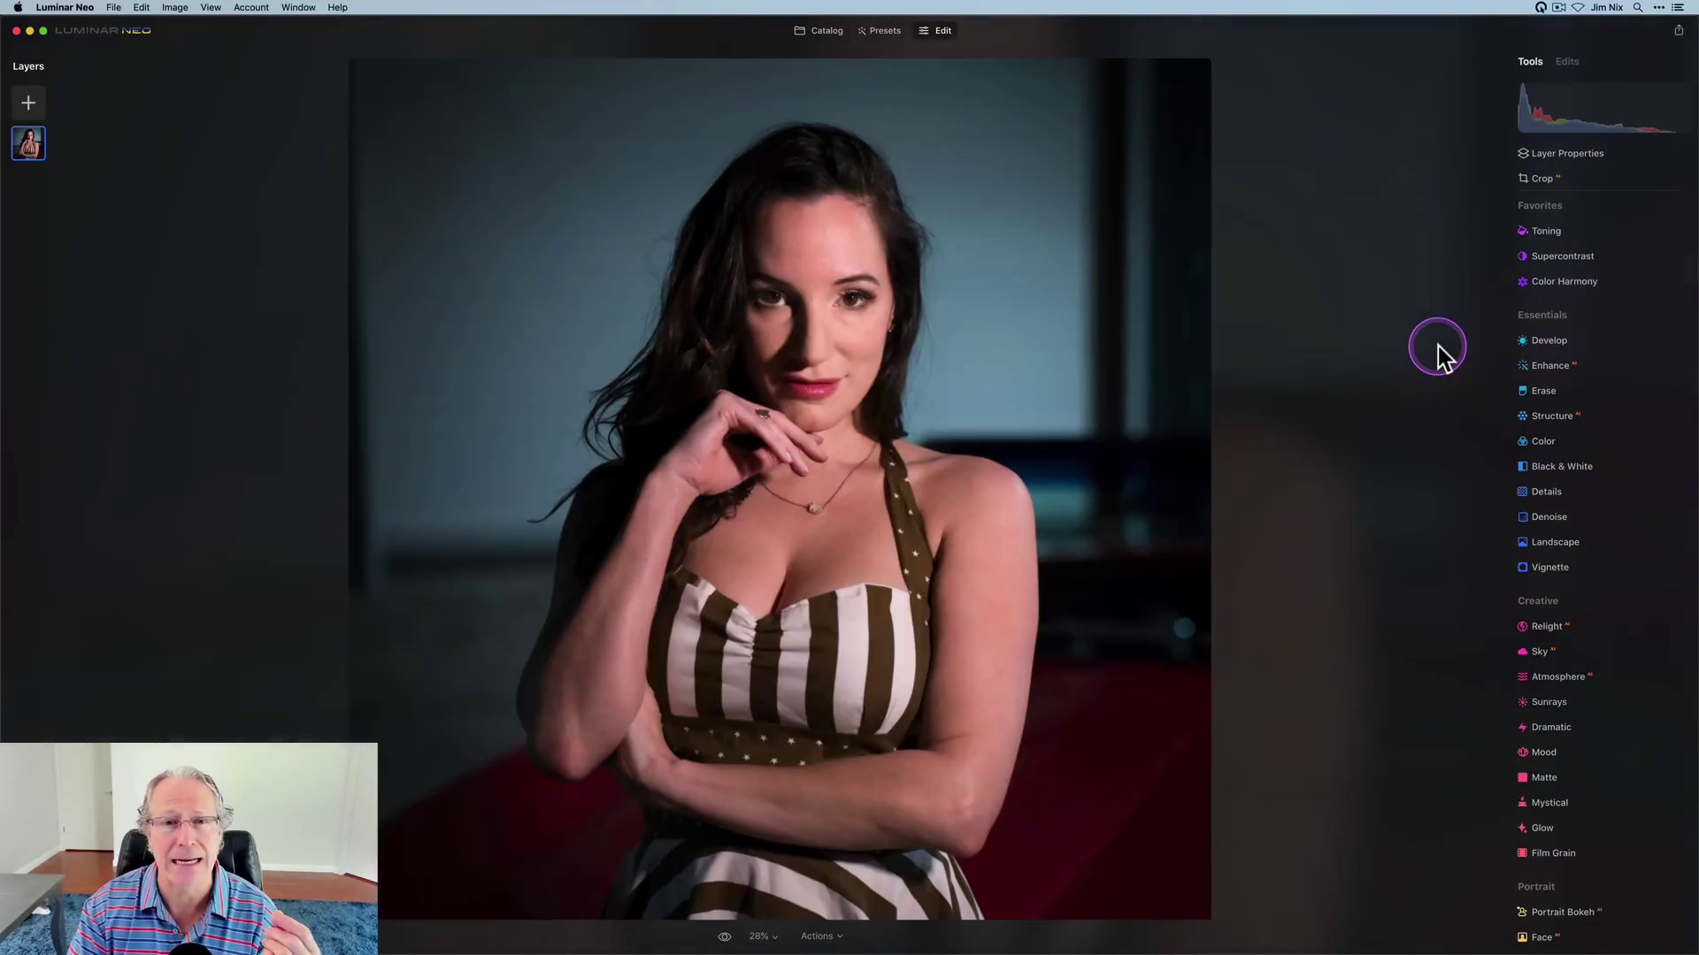
# Step: Remove the portrait's background using Masking > Portrait Background in Layer Properties
pyautogui.click(1573, 153)
pyautogui.click(1591, 181)
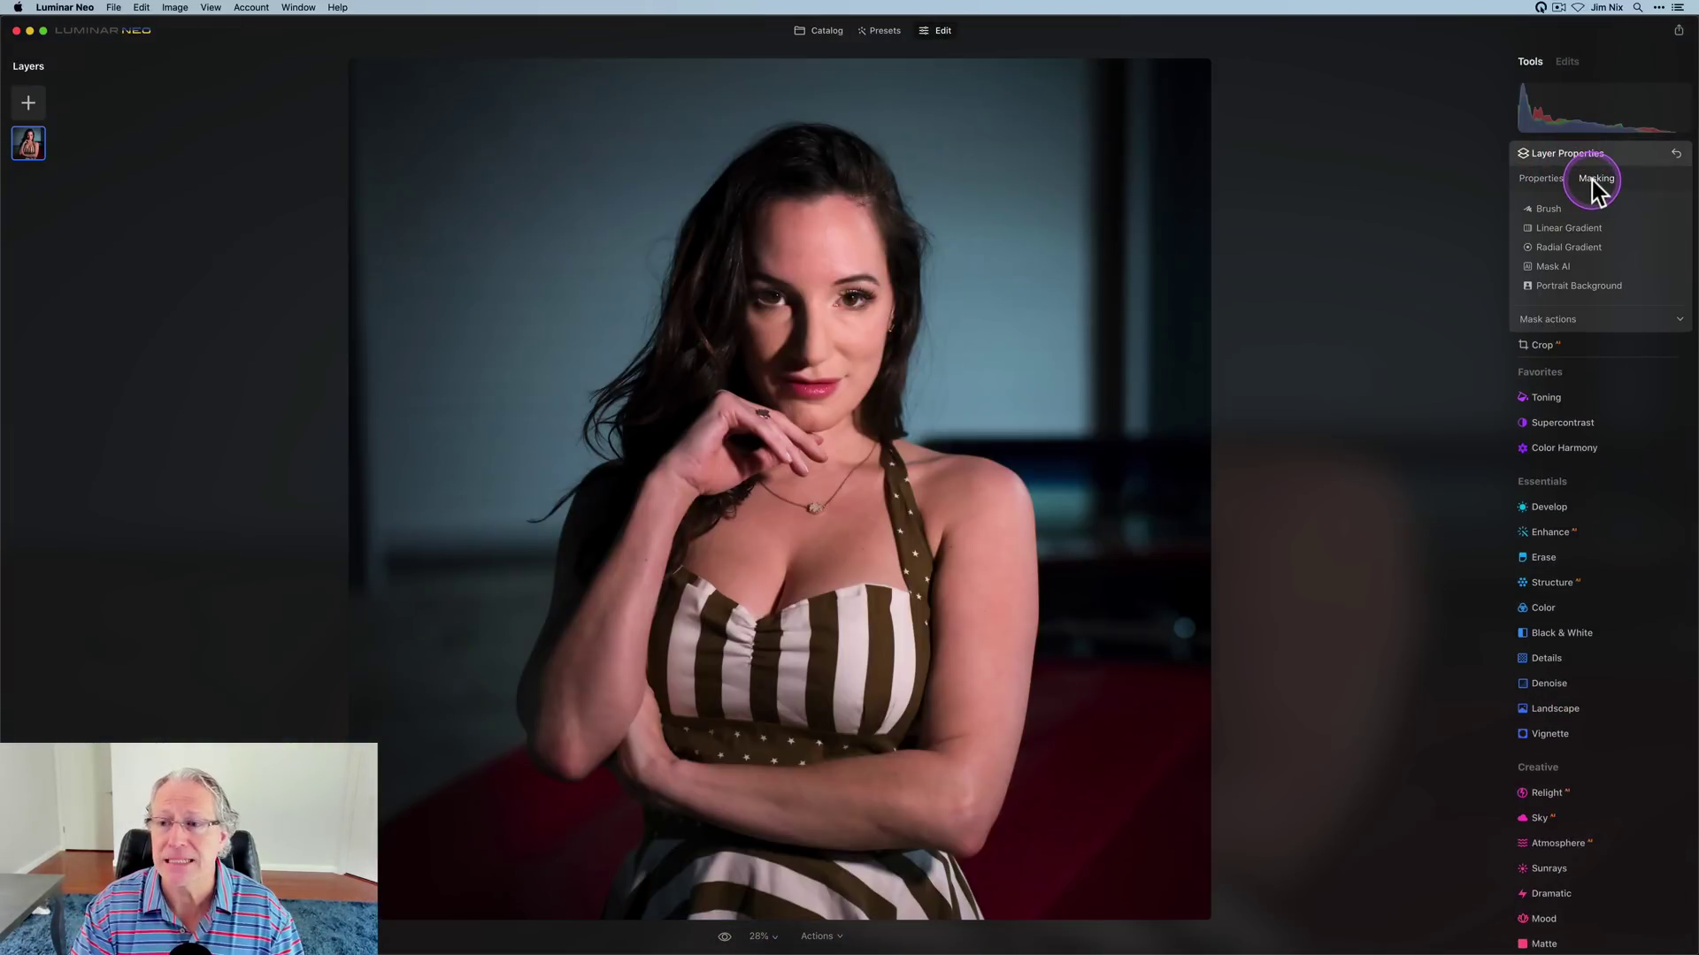
pyautogui.click(1575, 283)
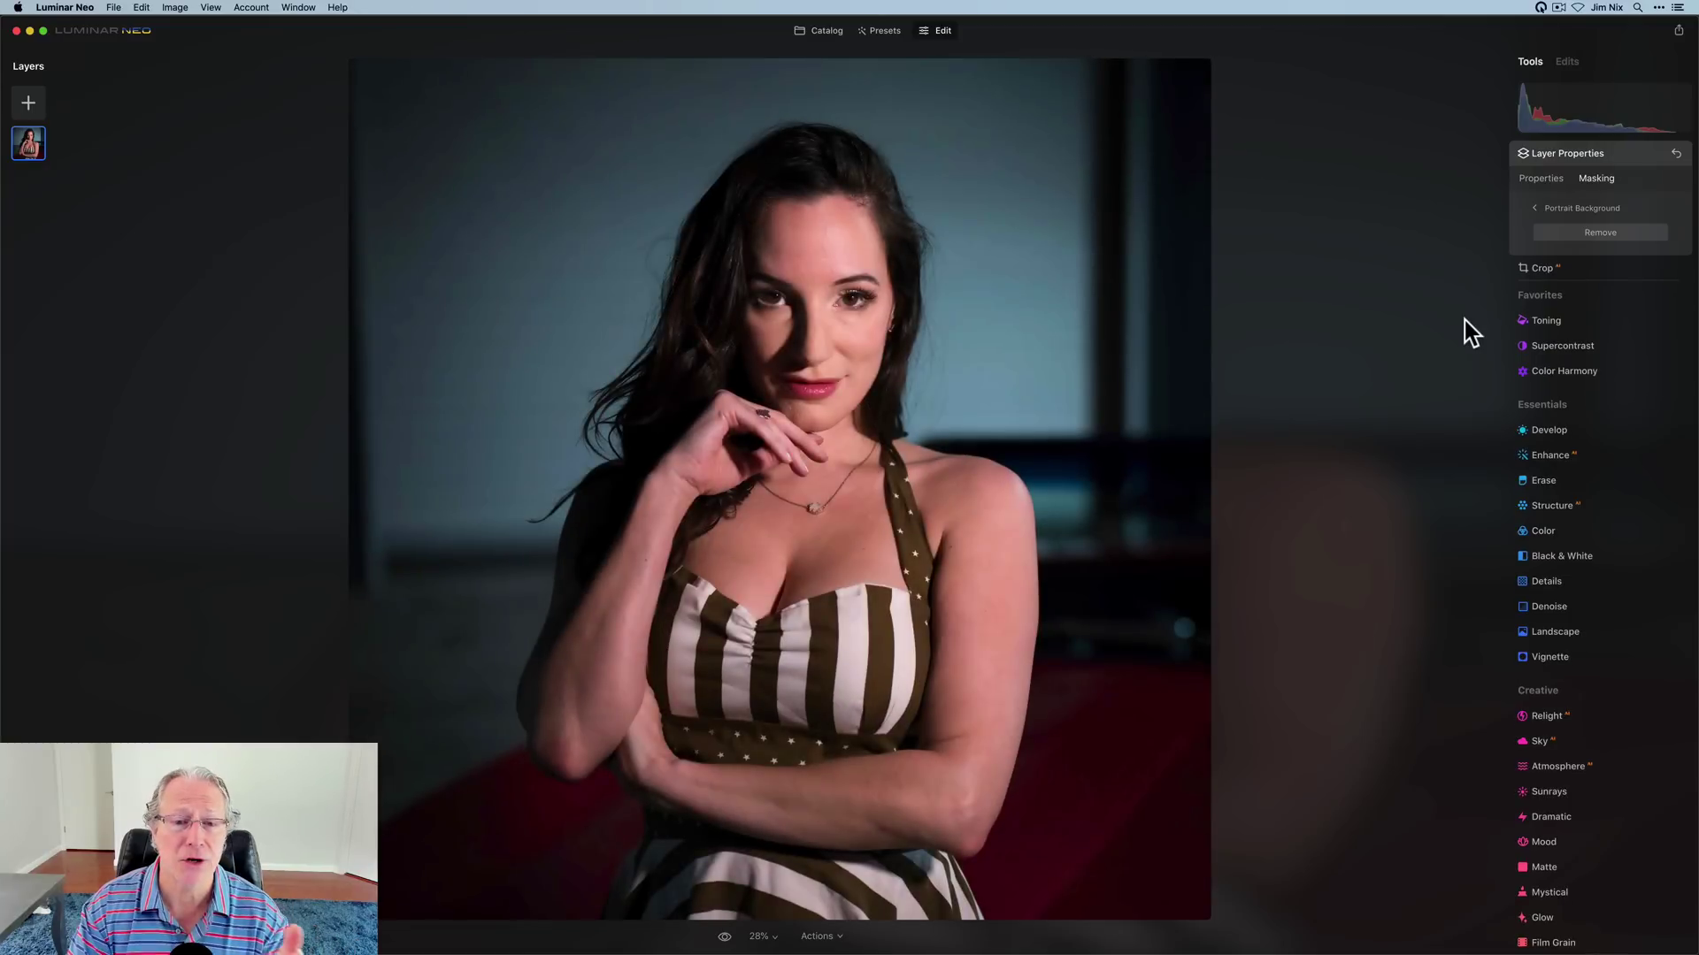
pyautogui.click(1575, 232)
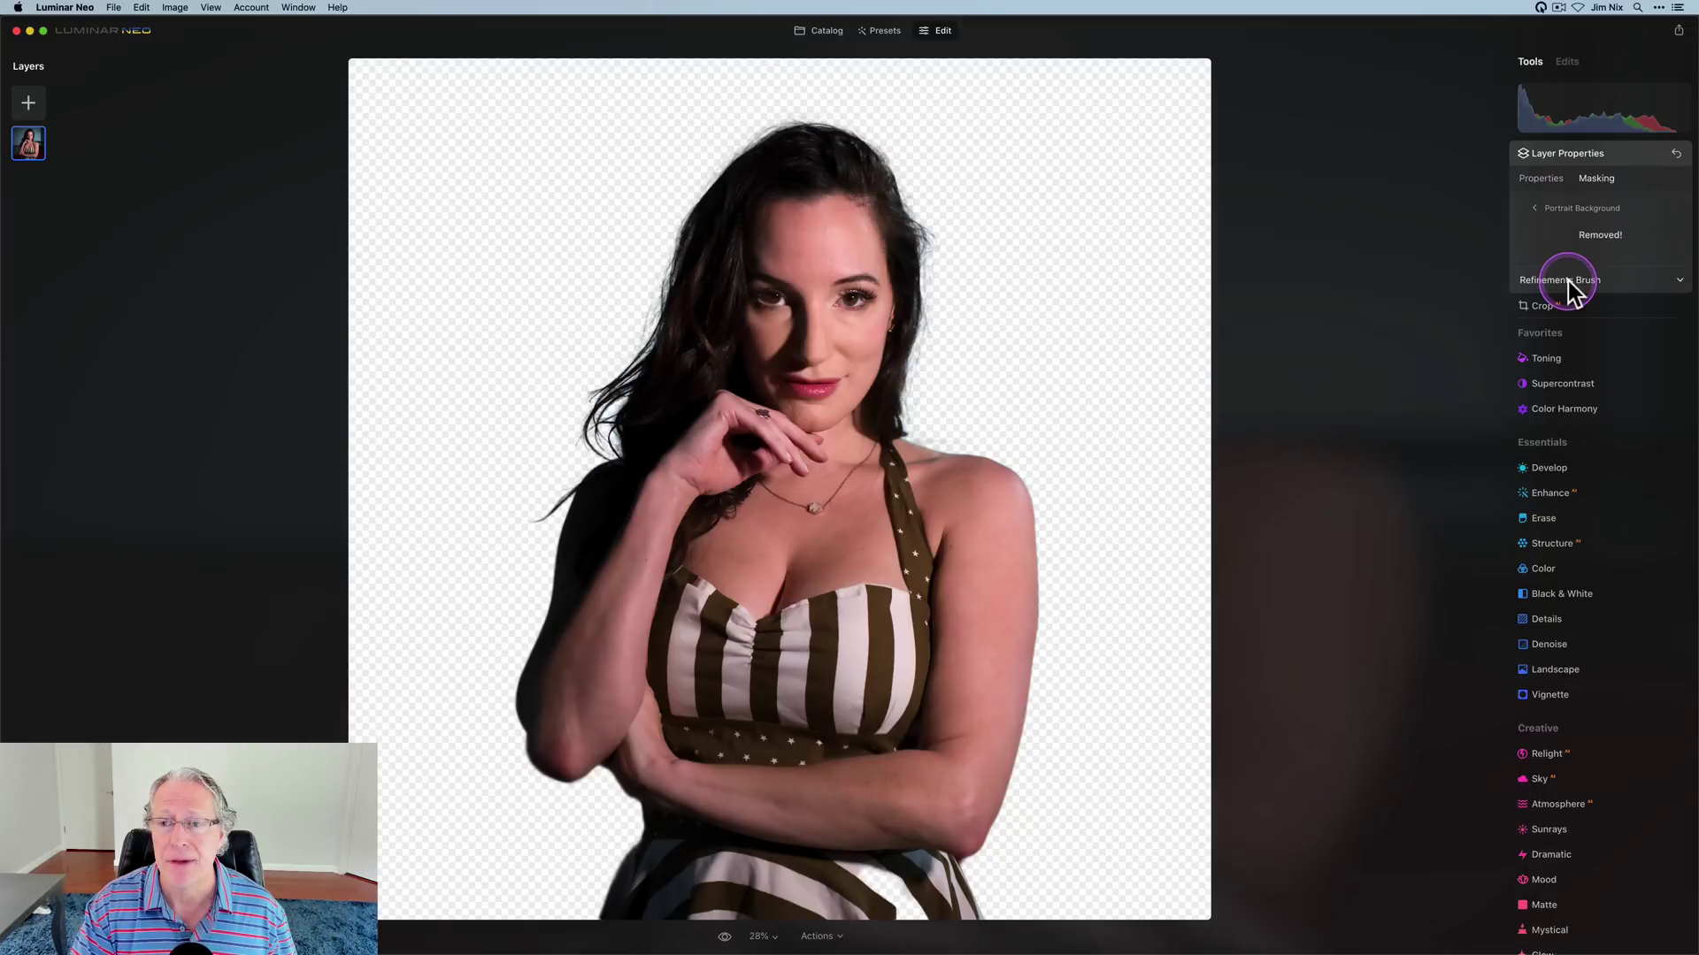
# Step: With the Refinements Brush set to Object, paint the chin and dark hair edge back into the subject
pyautogui.click(1568, 282)
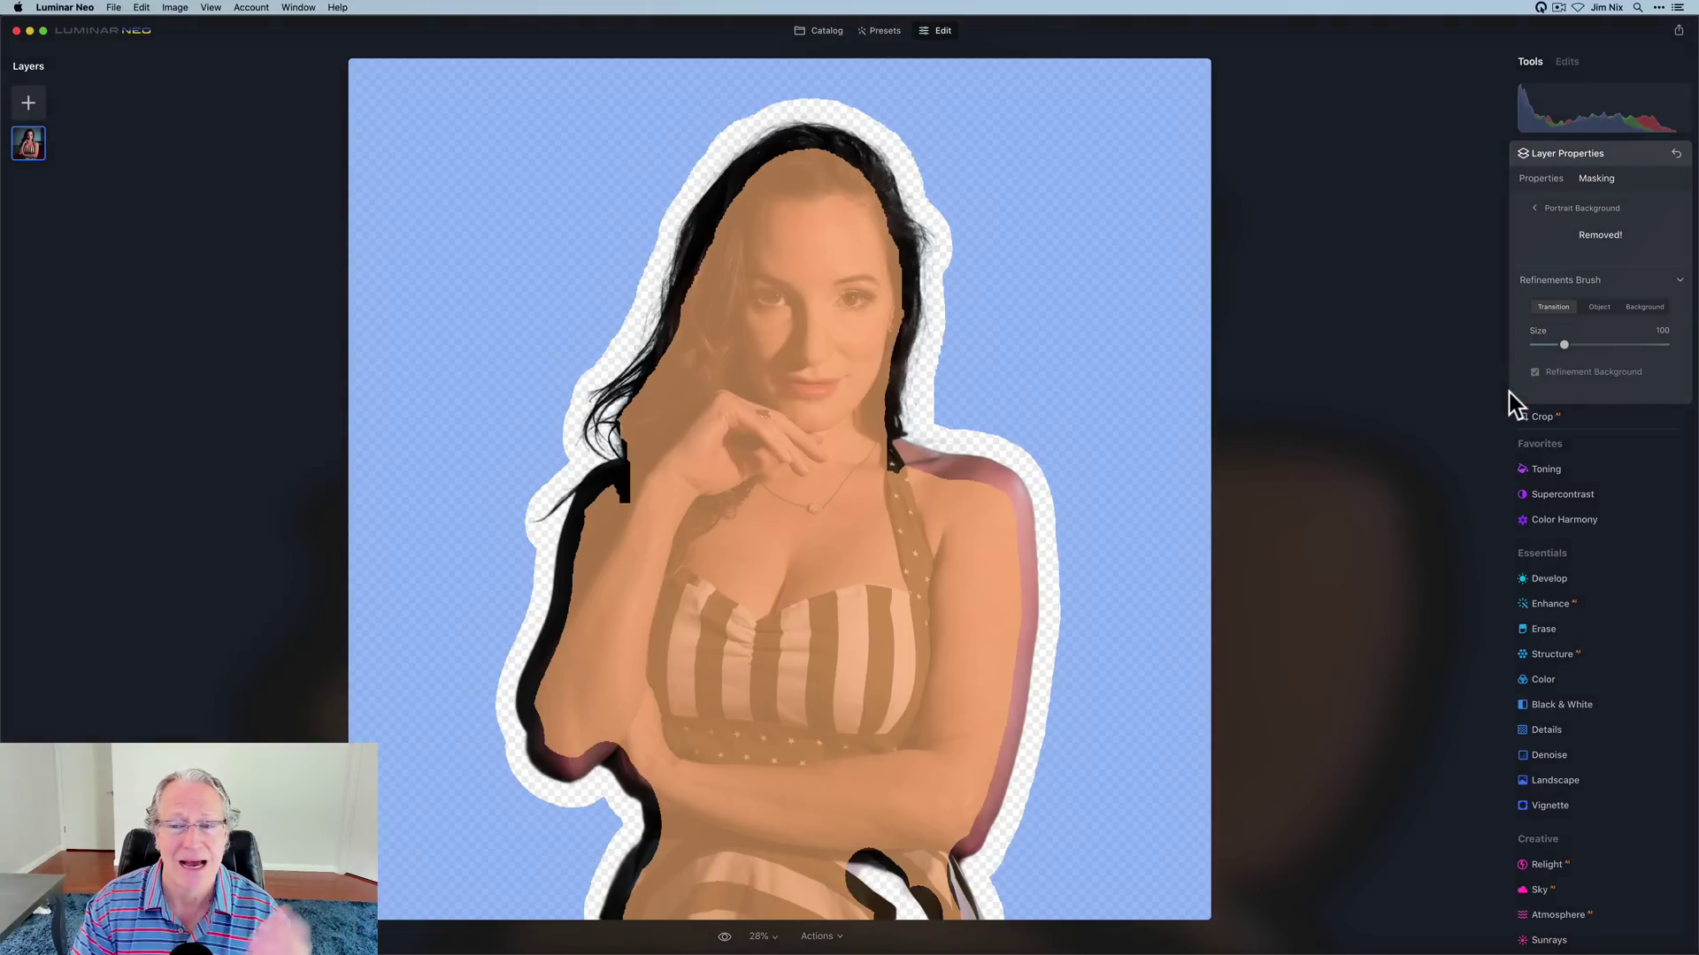
pyautogui.click(1599, 307)
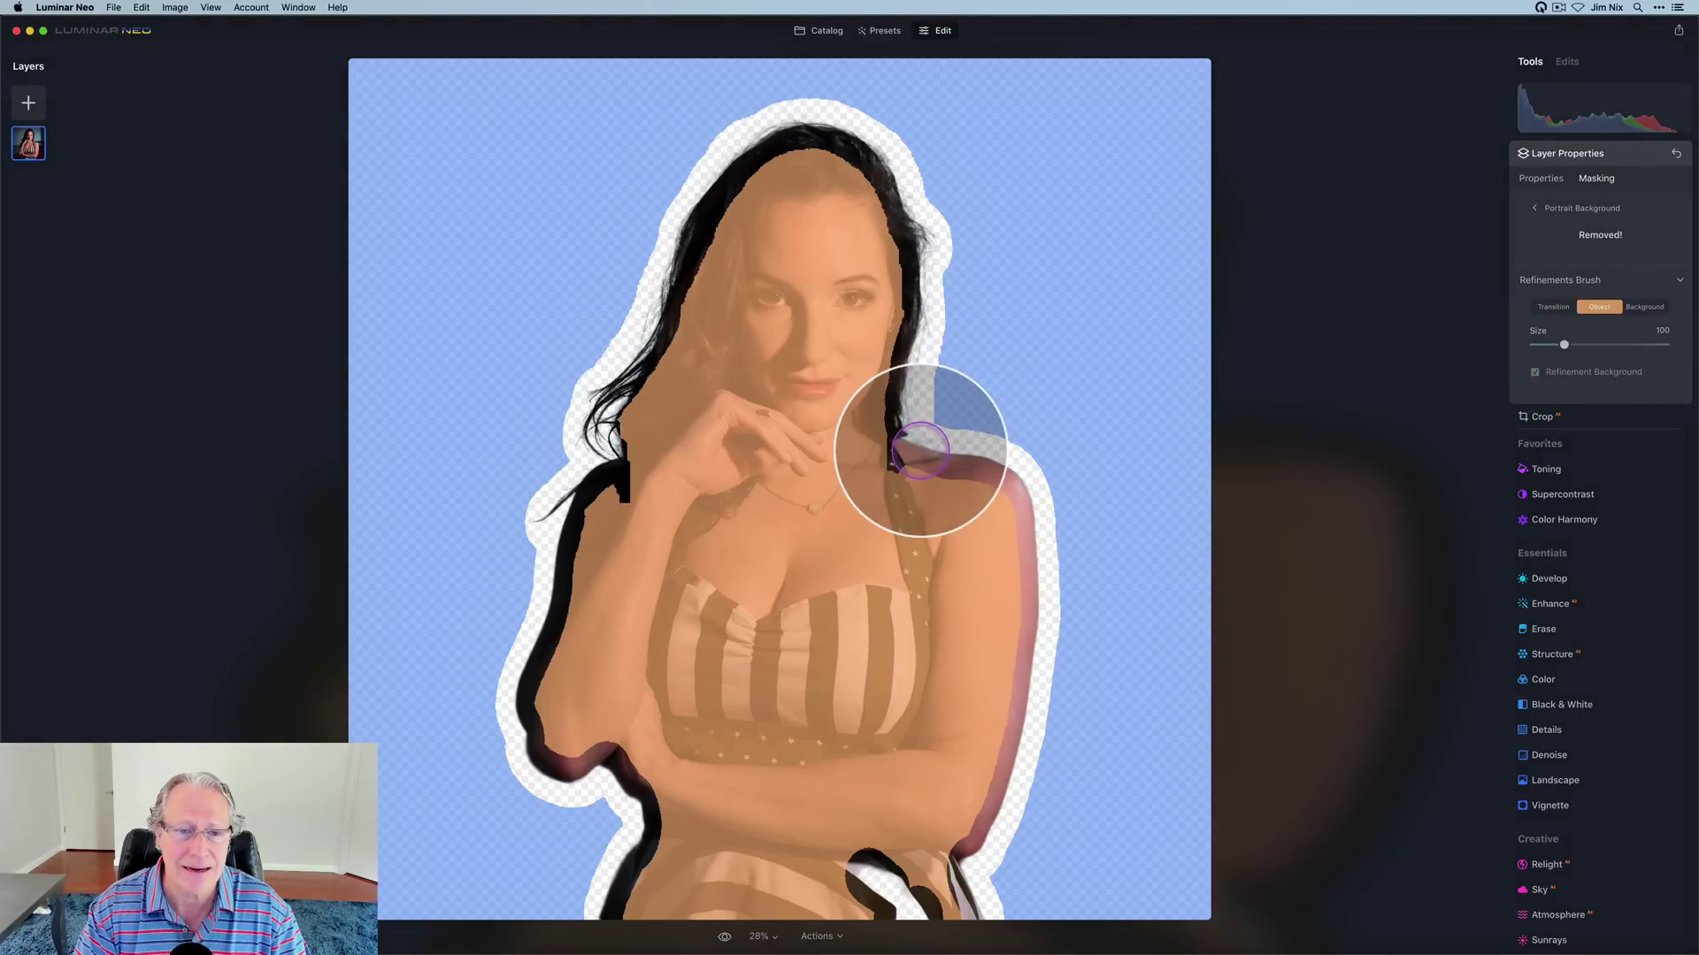
pyautogui.moveTo(920, 451); pyautogui.dragTo(772, 488)
pyautogui.press('[')
pyautogui.press('[')
pyautogui.press('[')
pyautogui.press('[')
pyautogui.press('[')
pyautogui.press('[')
pyautogui.press('[')
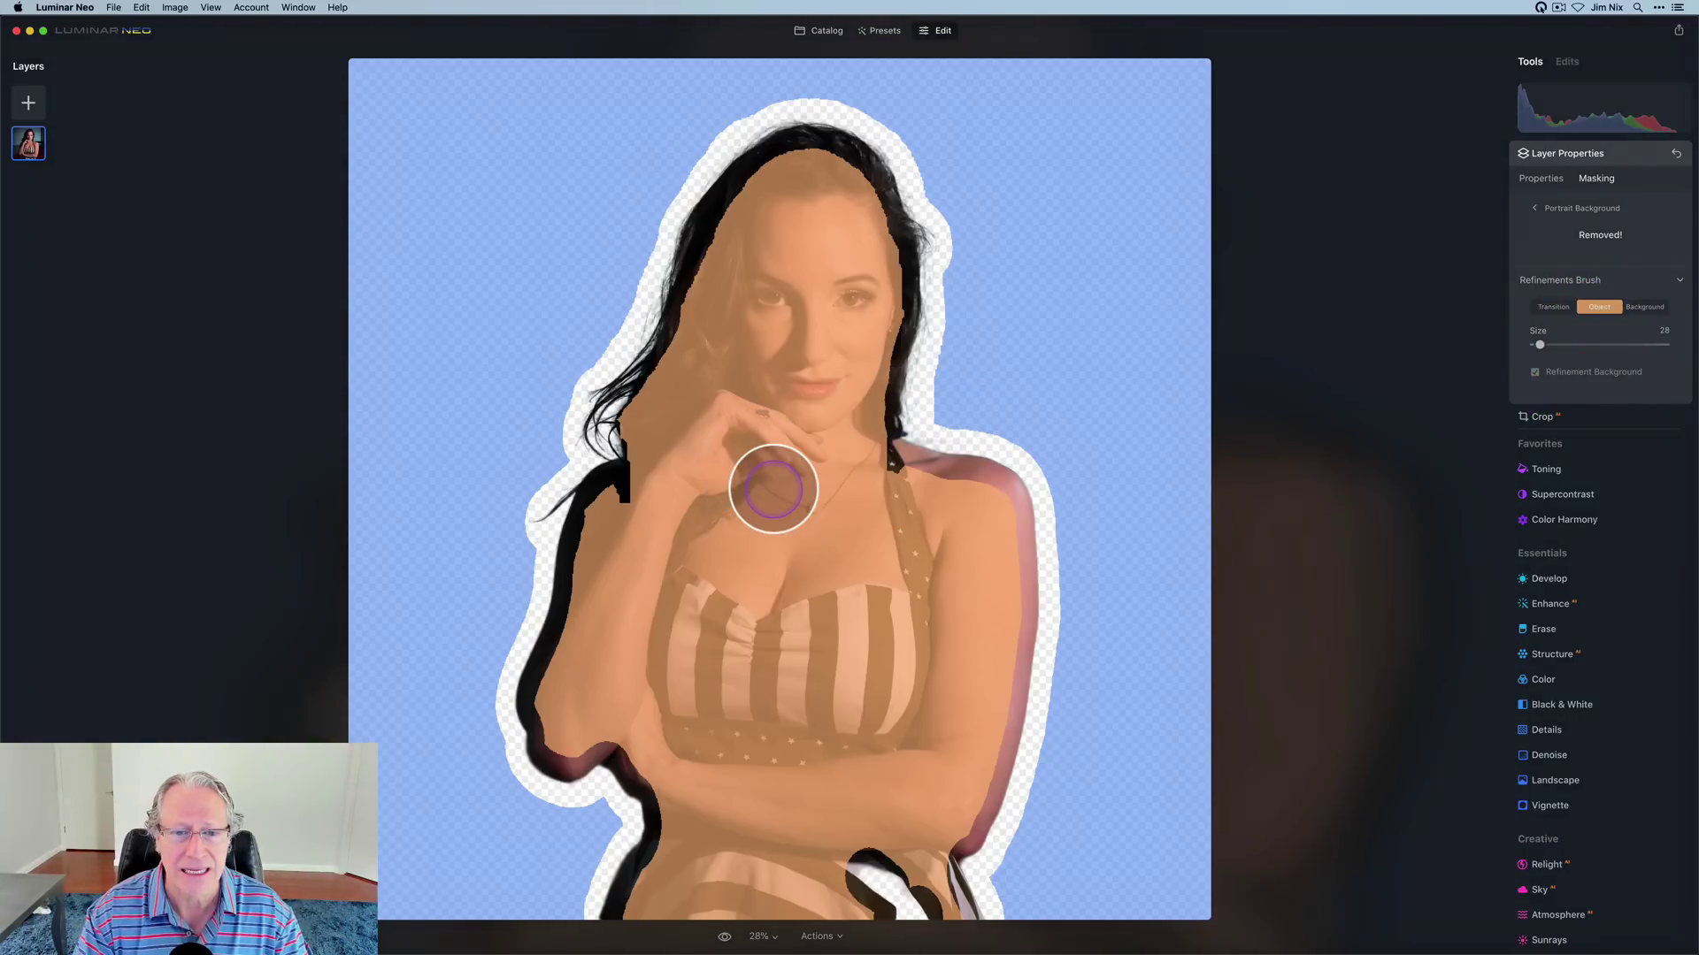
pyautogui.moveTo(633, 469)
pyautogui.mouseDown()
pyautogui.moveTo(628, 505)
pyautogui.moveTo(601, 491)
pyautogui.moveTo(596, 542)
pyautogui.mouseUp()
# Step: Restore the bottom dress strip and neck-to-shoulder edge as subject, then close Layer Properties
pyautogui.press(']')
pyautogui.press(']')
pyautogui.press(']')
pyautogui.press(']')
pyautogui.press(']')
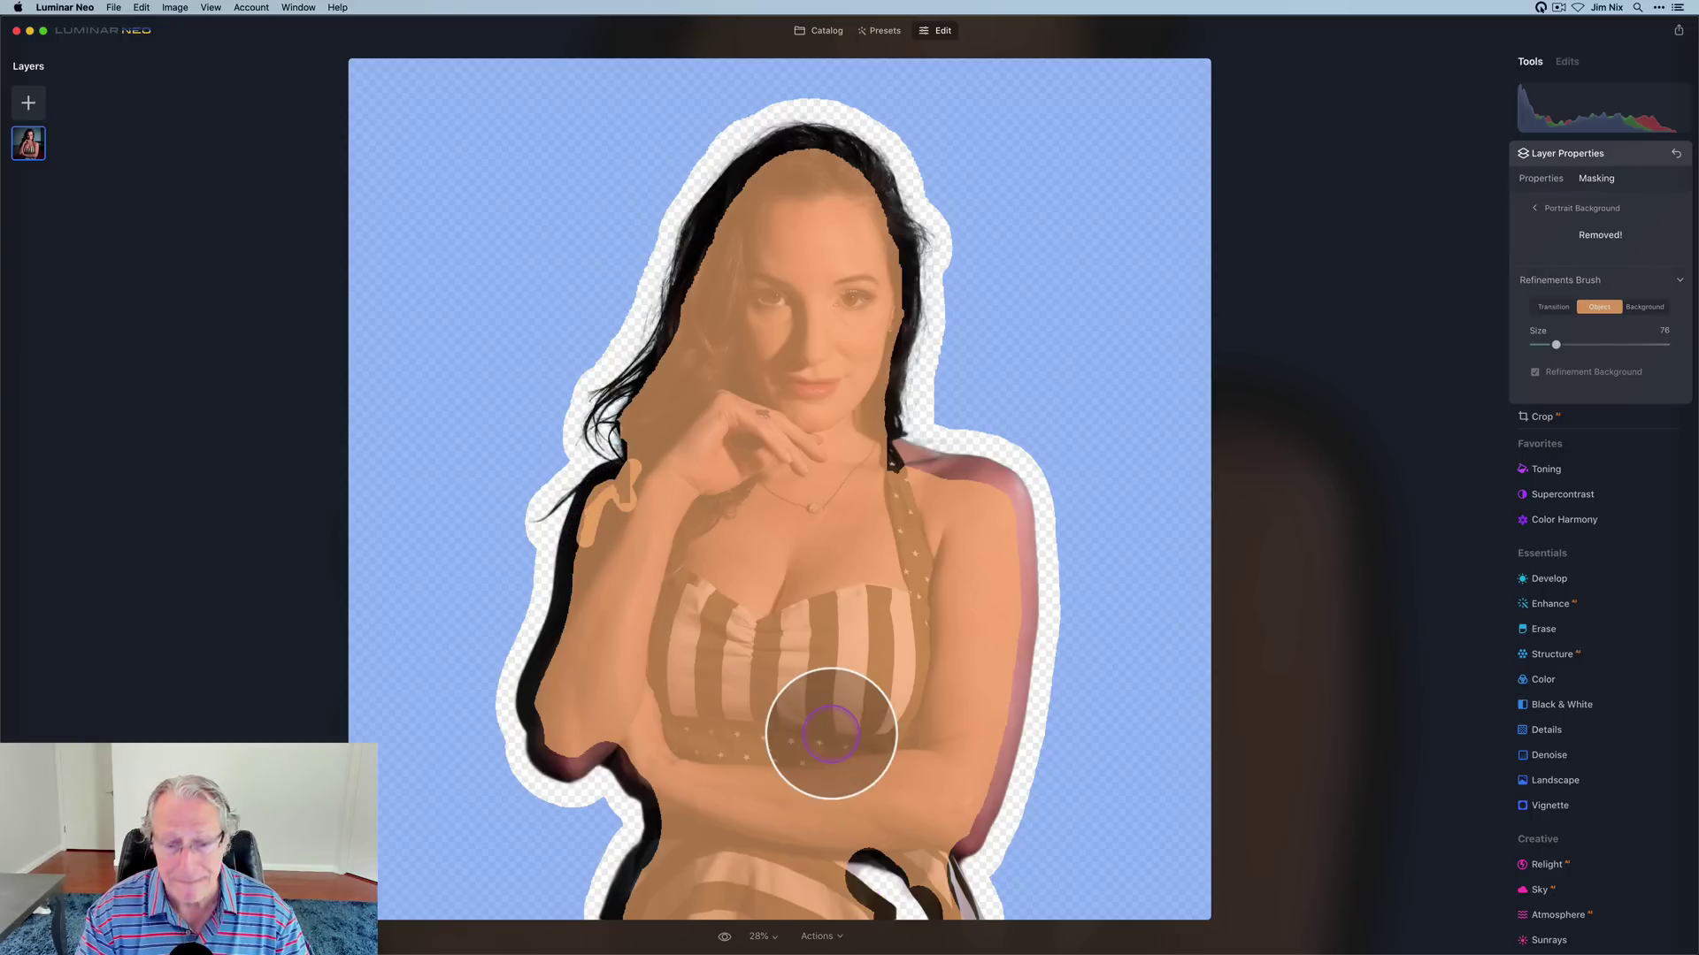
pyautogui.moveTo(876, 896)
pyautogui.mouseDown()
pyautogui.moveTo(849, 856)
pyautogui.moveTo(851, 876)
pyautogui.moveTo(862, 844)
pyautogui.moveTo(927, 908)
pyautogui.moveTo(874, 906)
pyautogui.moveTo(839, 865)
pyautogui.mouseUp()
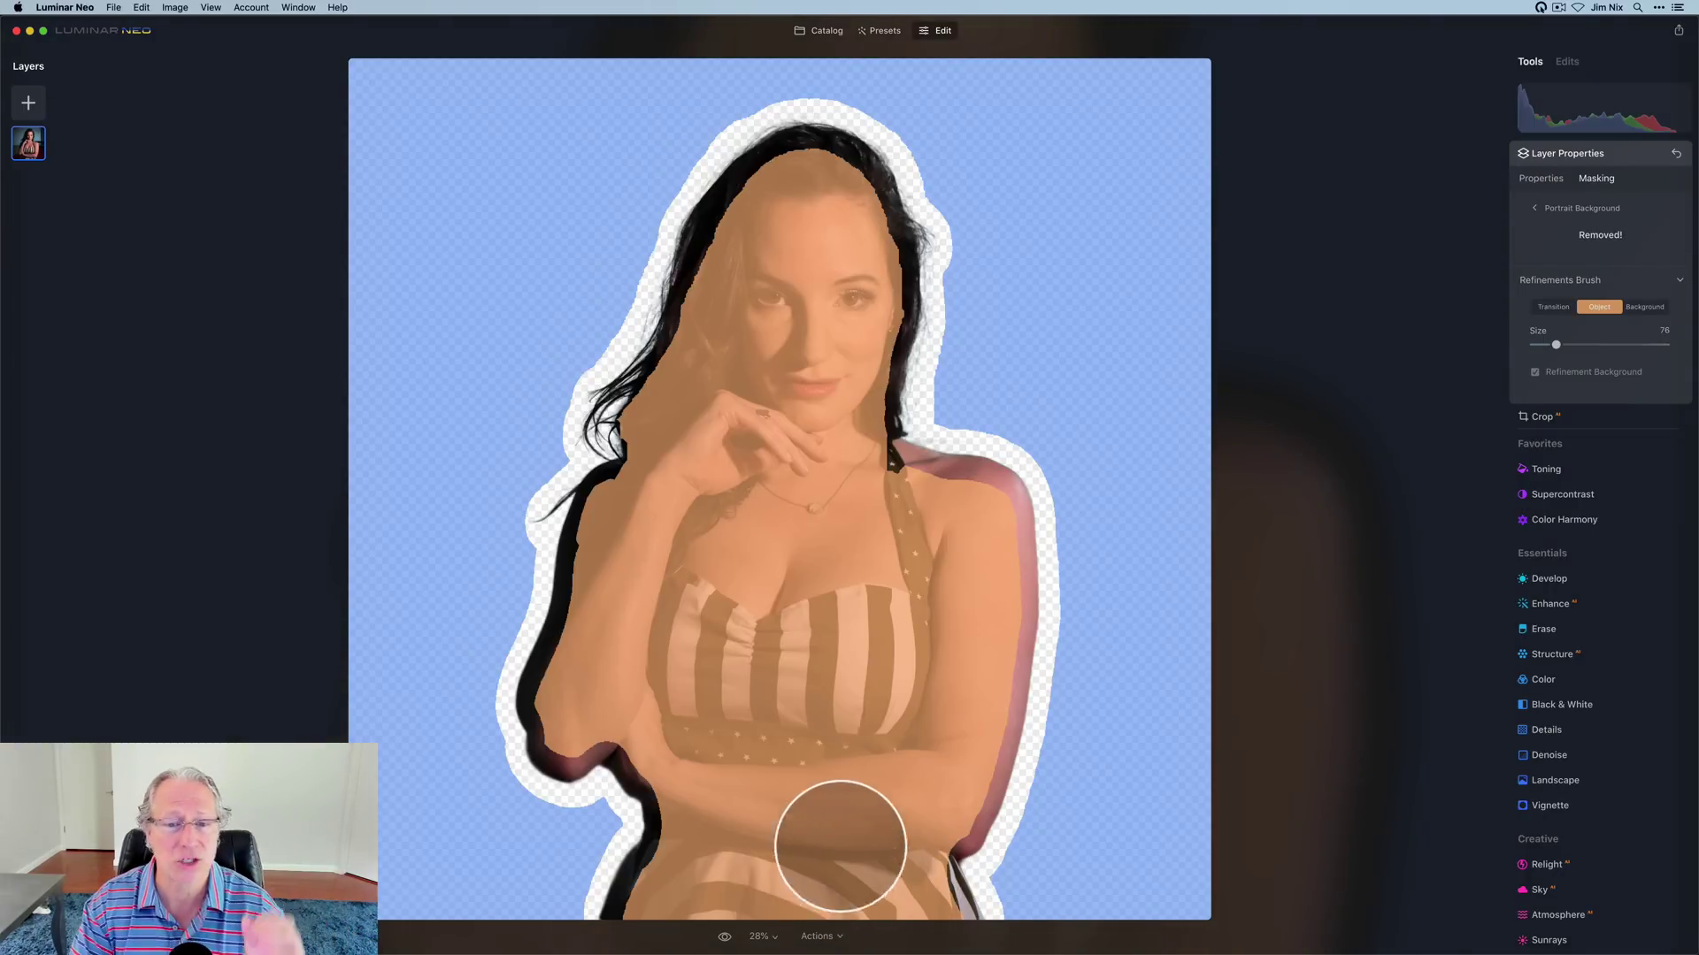
pyautogui.press('[')
pyautogui.press('[')
pyautogui.click(832, 517)
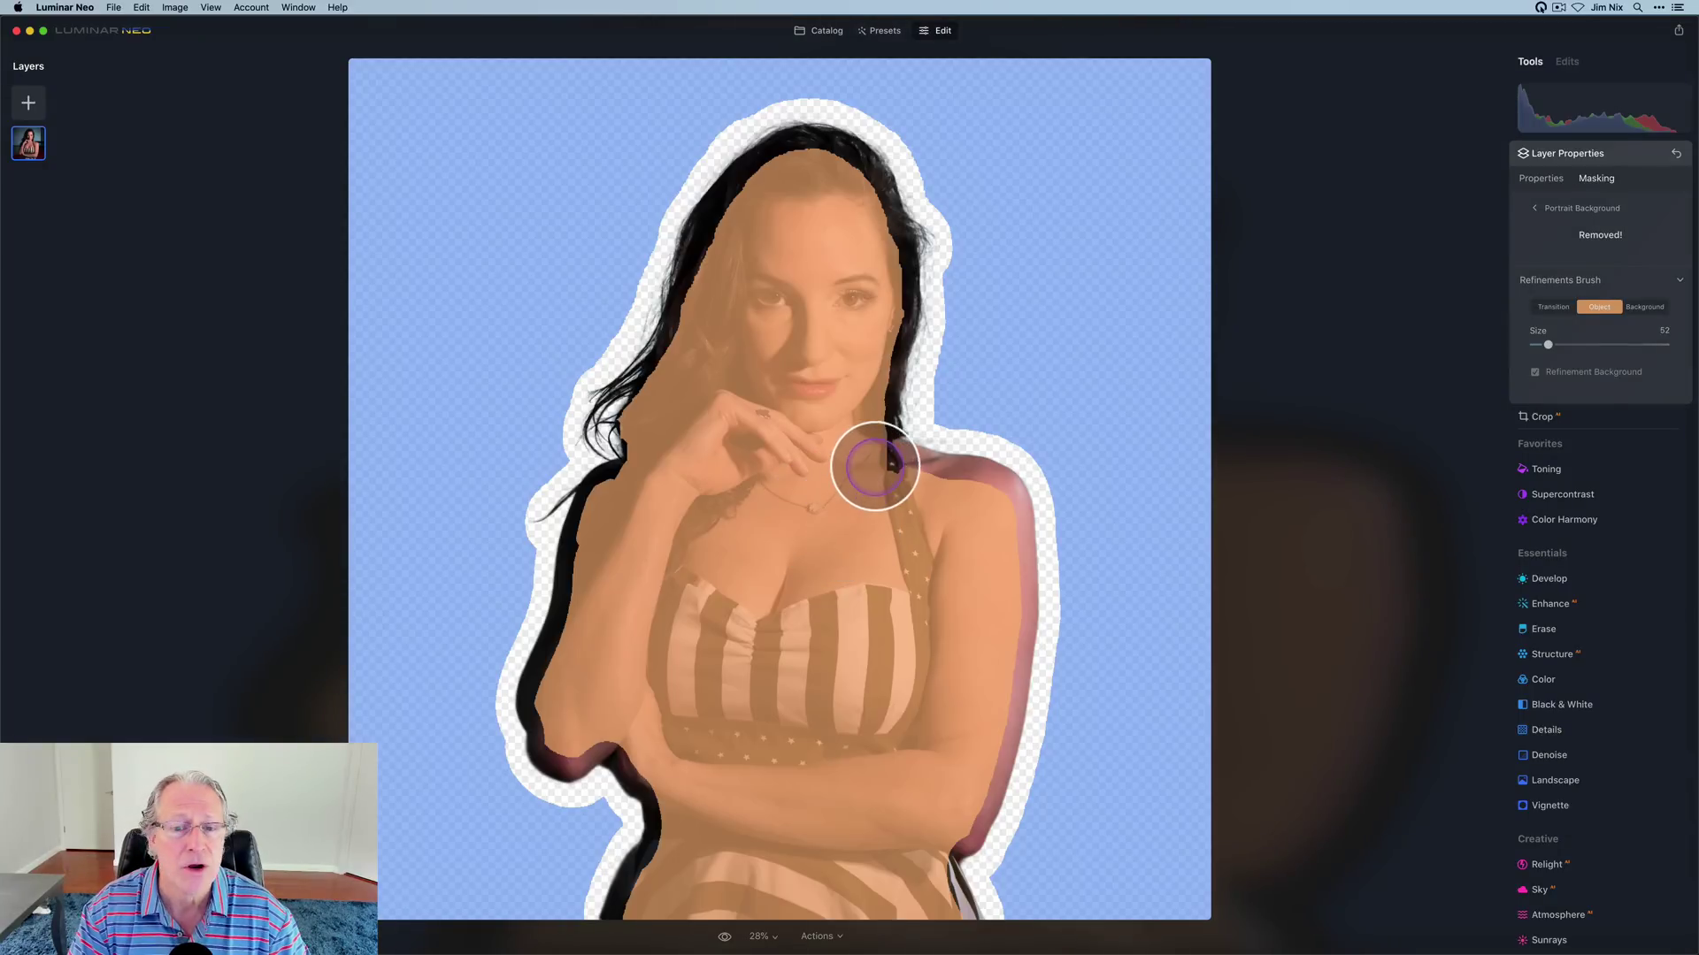
pyautogui.moveTo(872, 463); pyautogui.dragTo(979, 493)
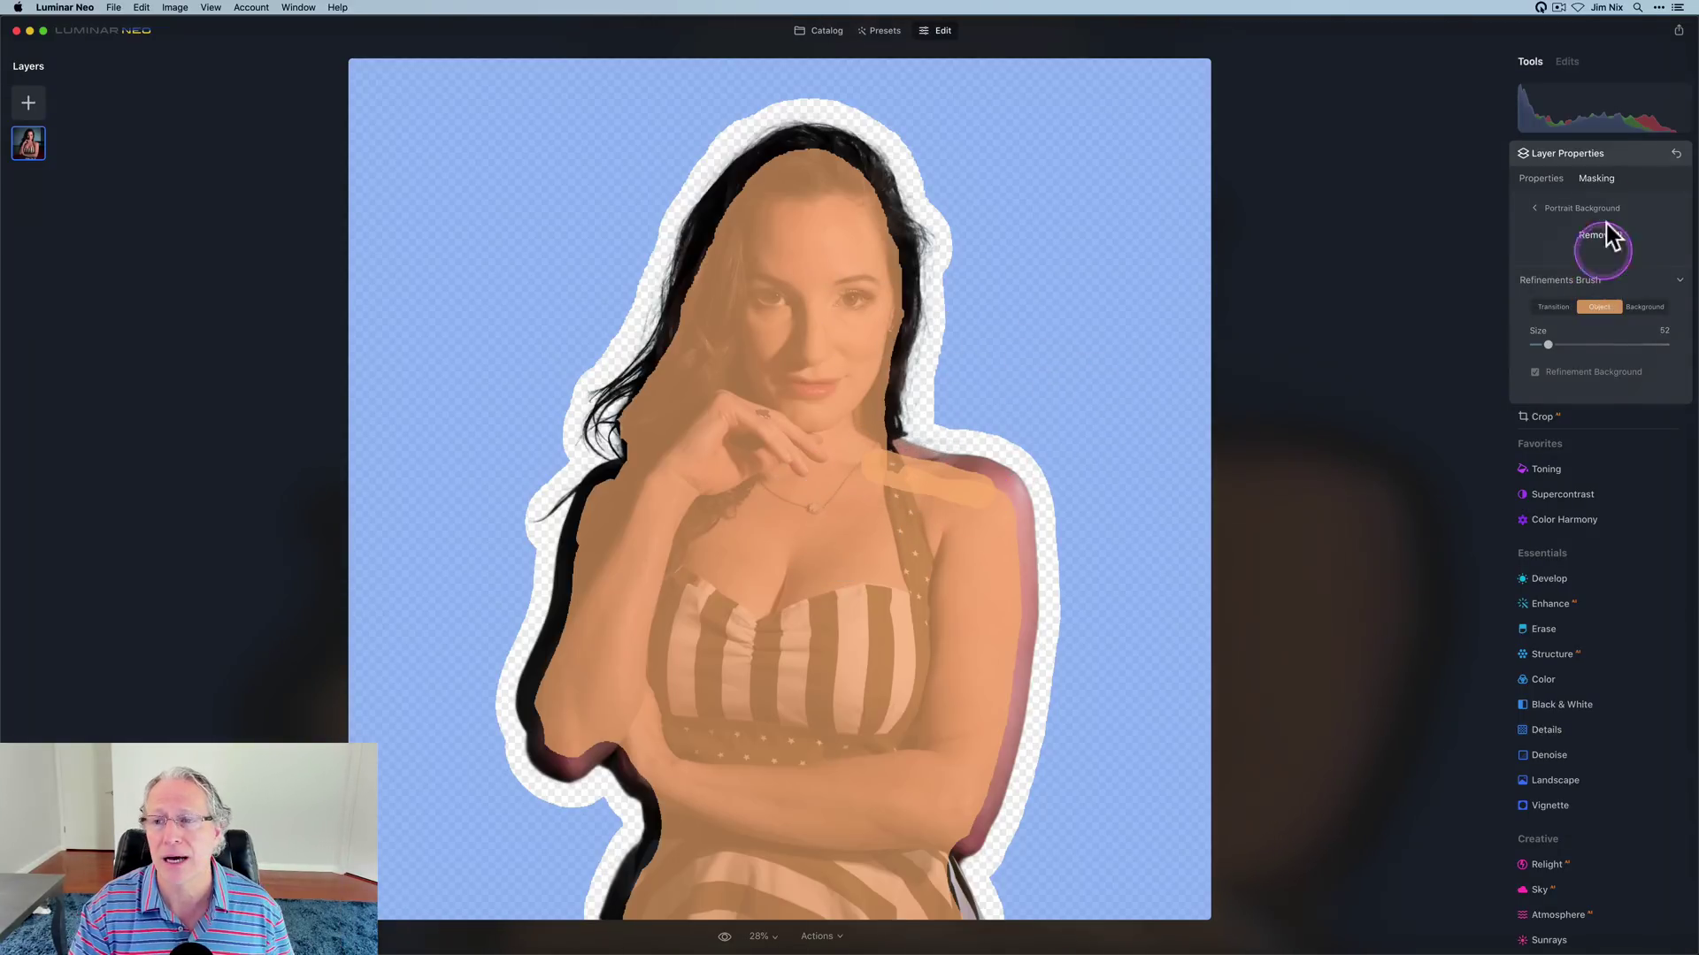
pyautogui.click(1584, 157)
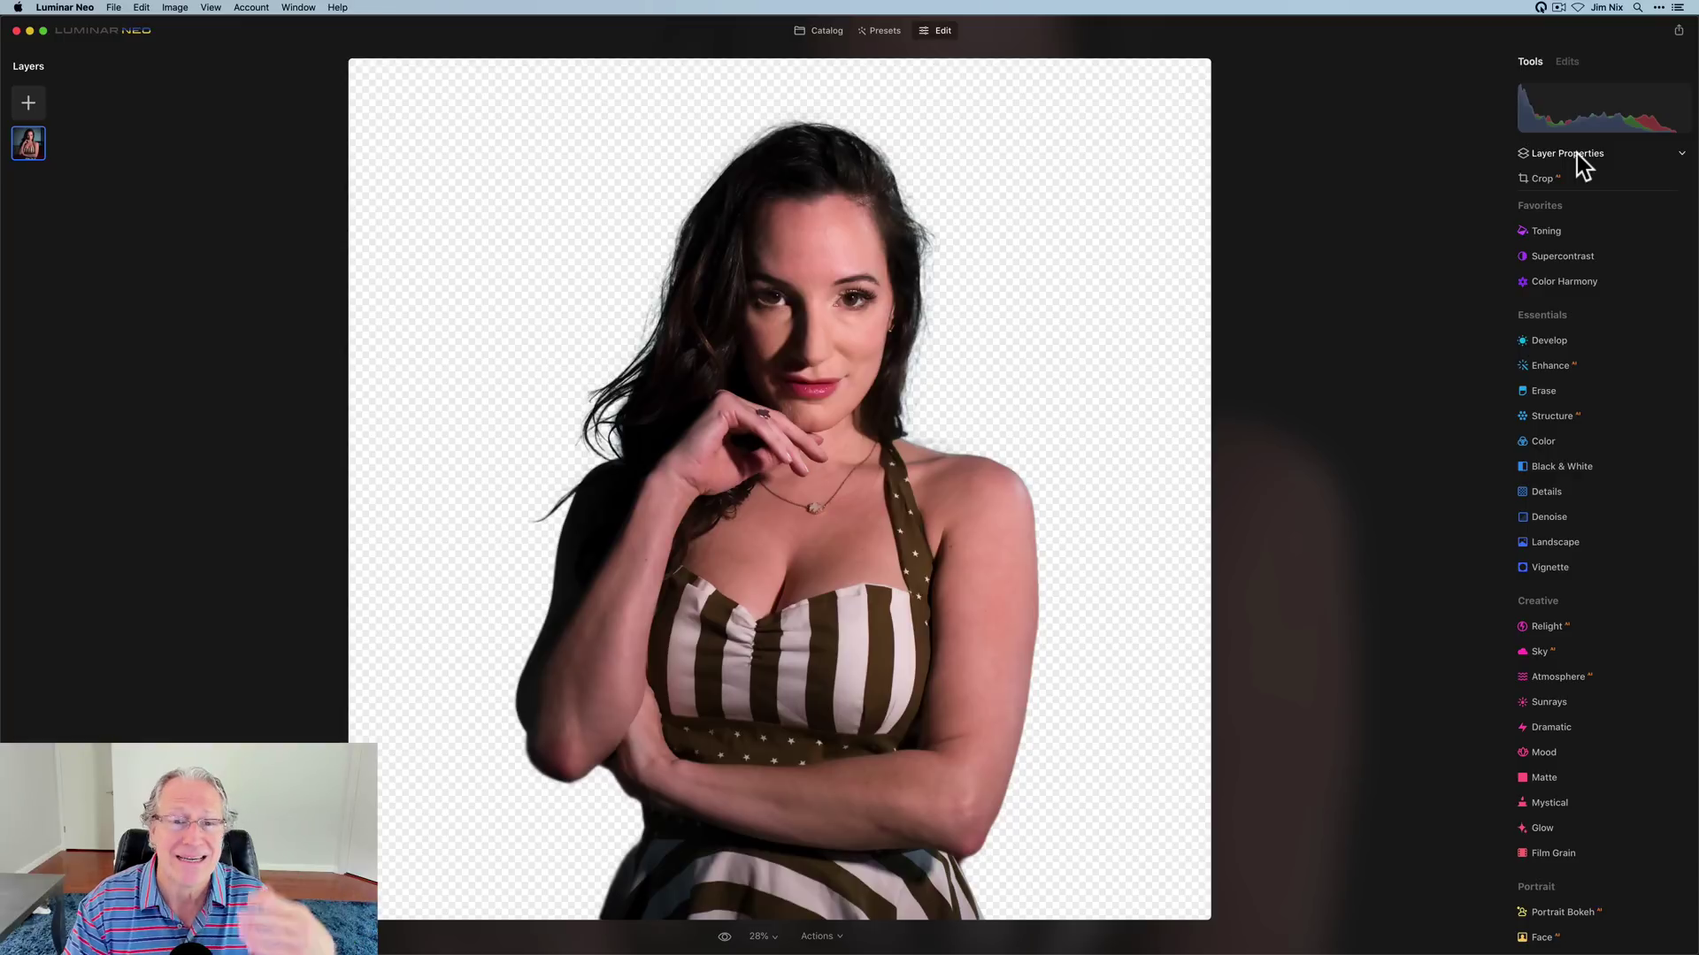
# Step: Add the night city waterfront photo from My Images as a new layer
pyautogui.click(997, 131)
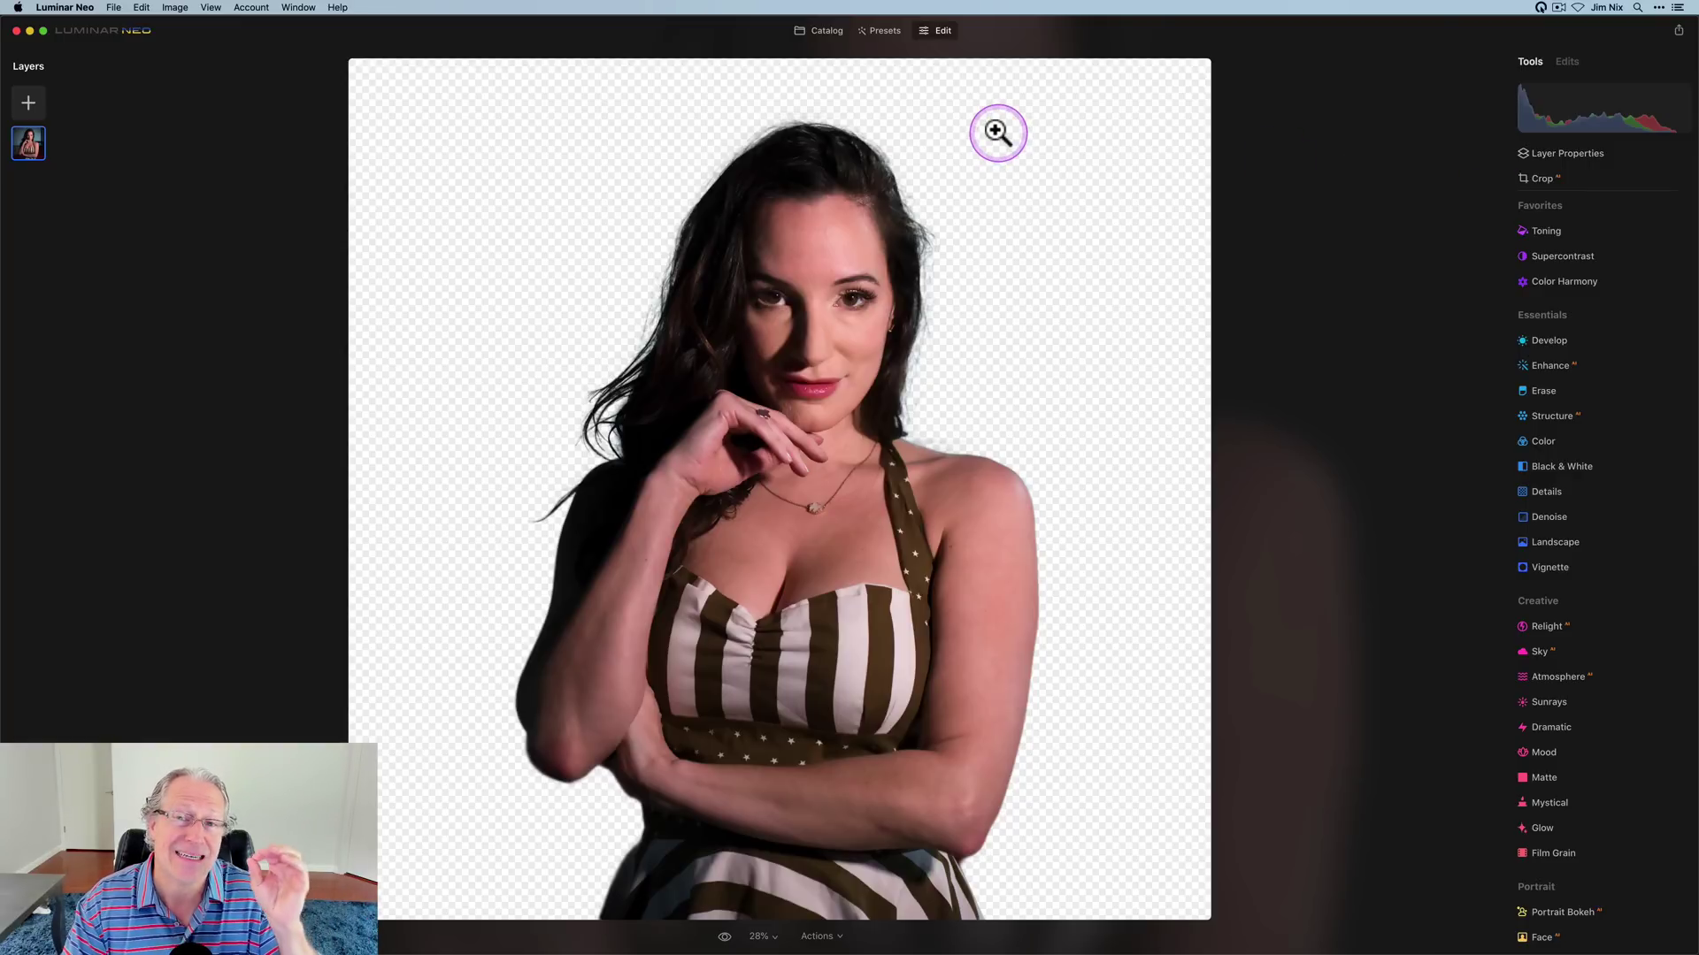
pyautogui.click(295, 77)
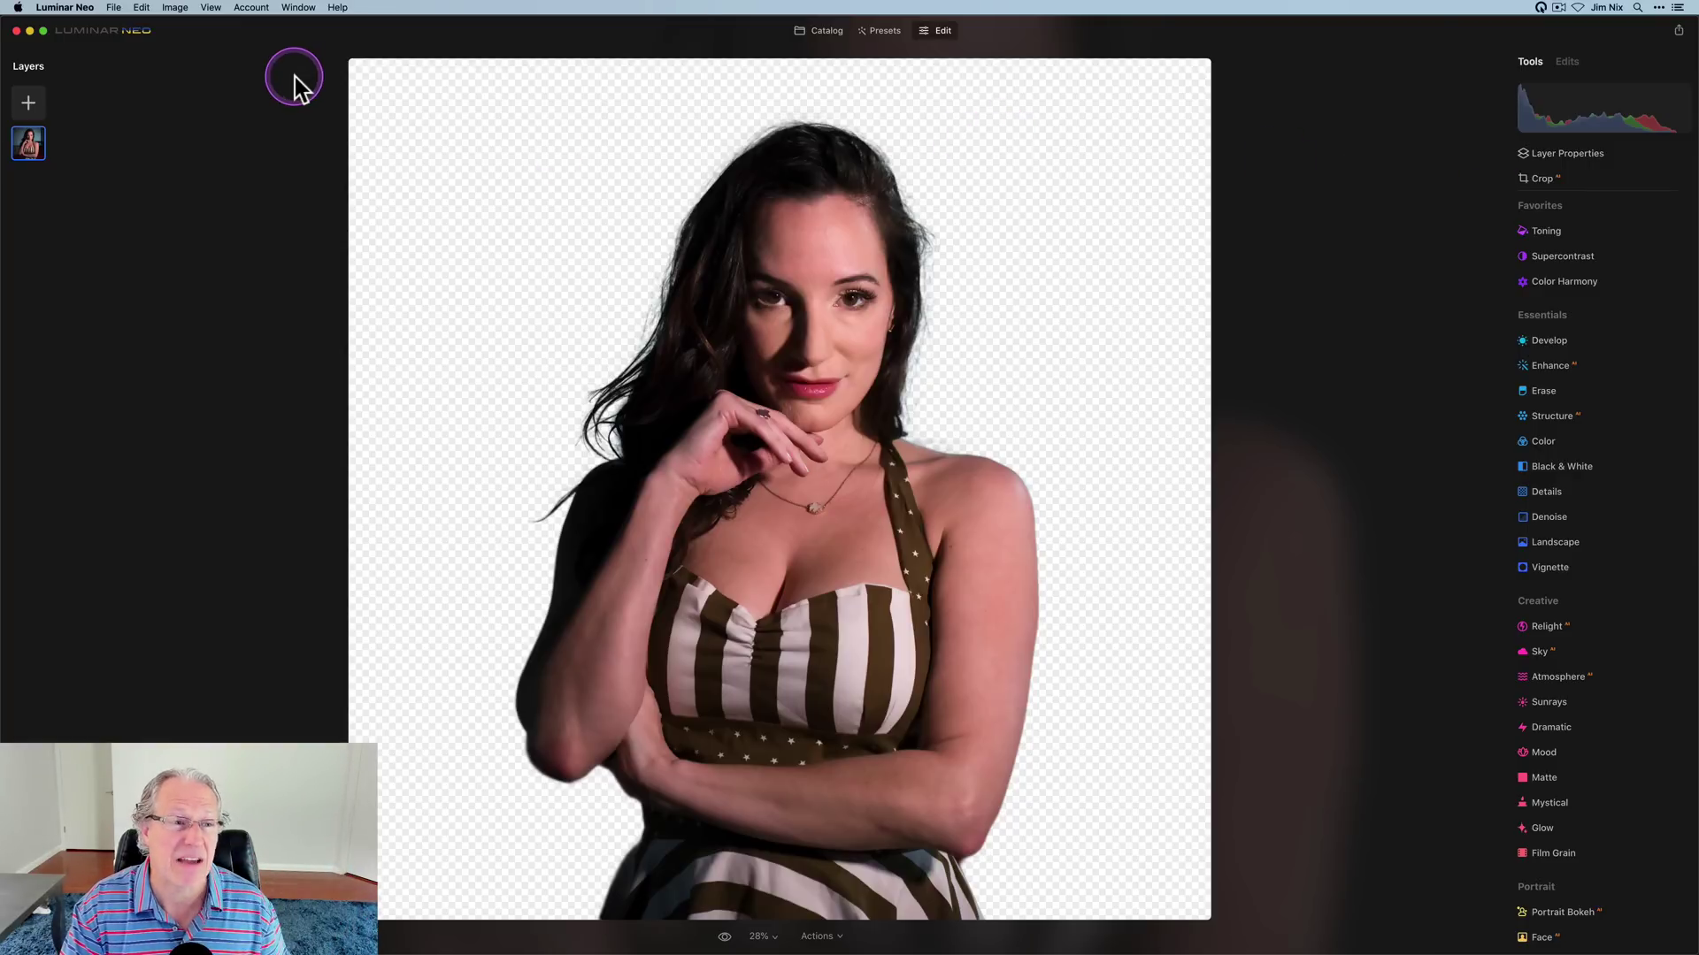
pyautogui.click(29, 101)
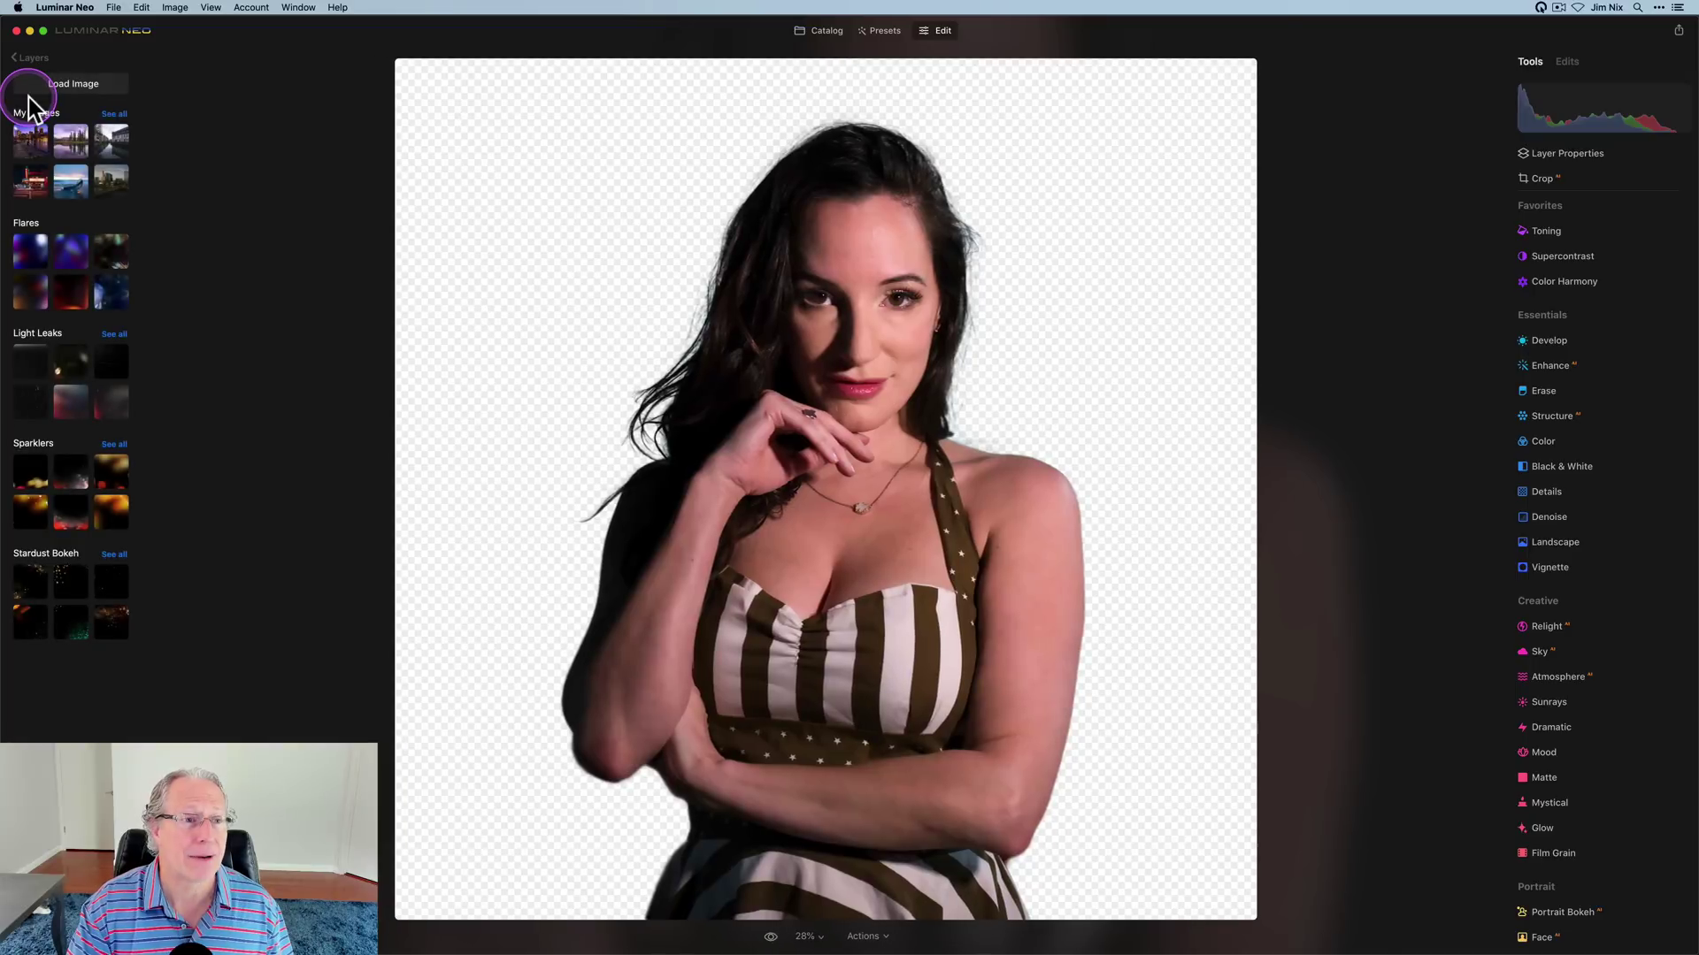
pyautogui.click(32, 142)
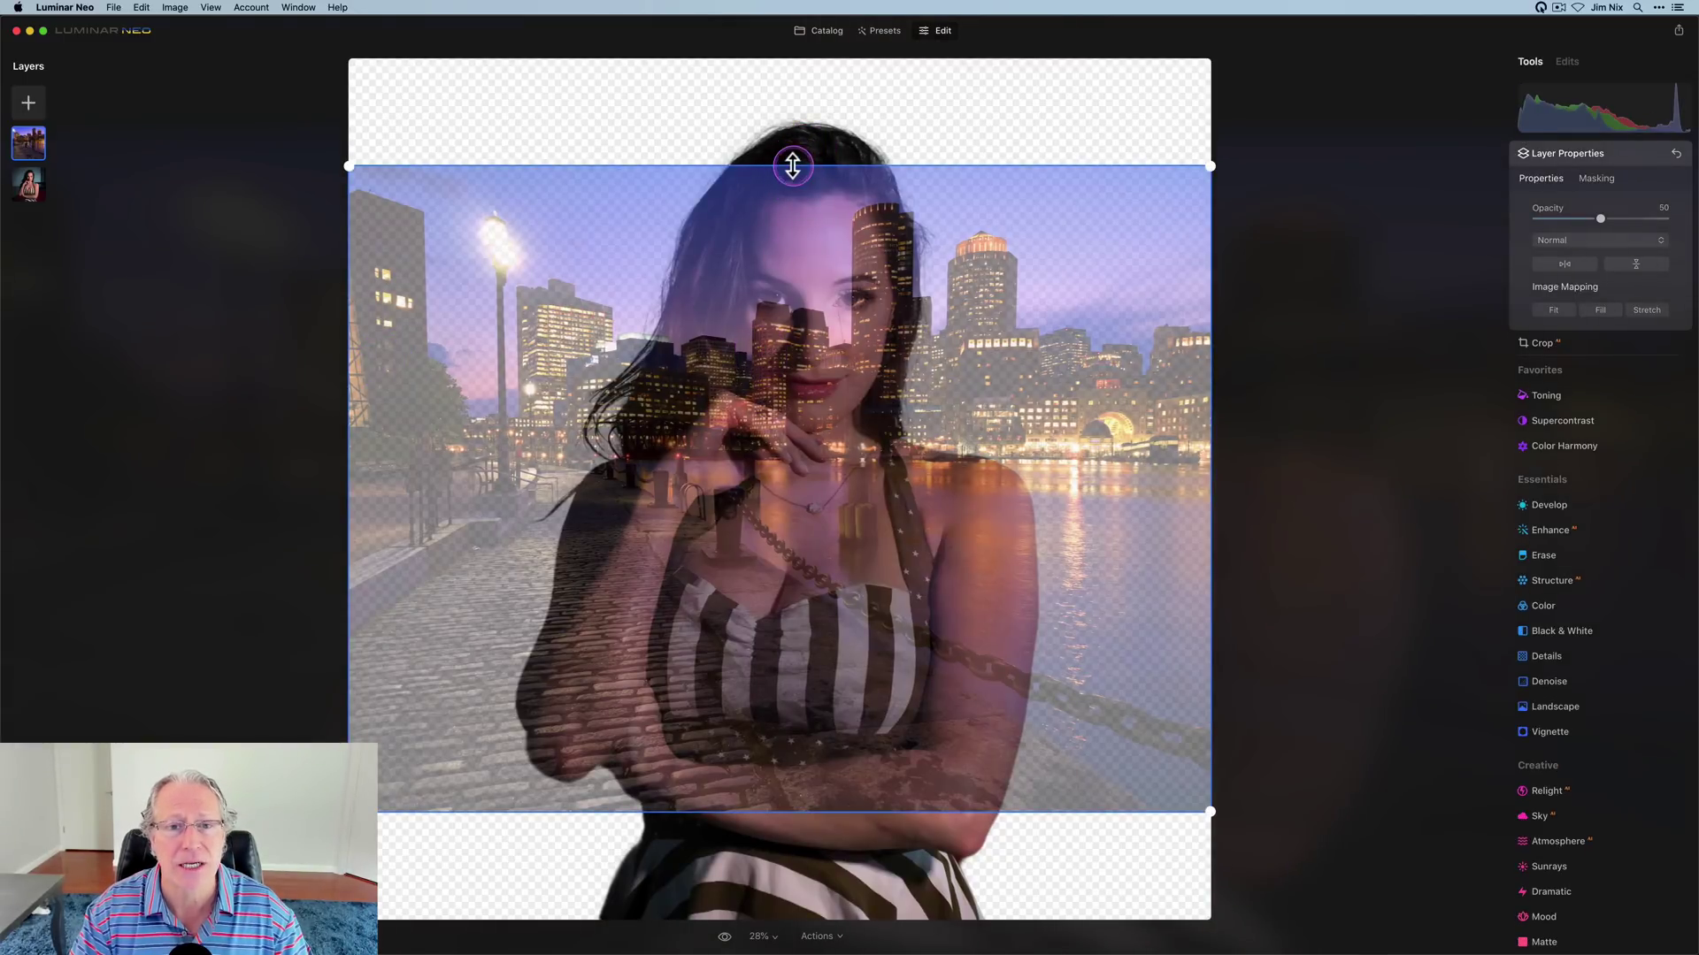
# Step: Stretch the city photo to fill the frame at 100 opacity, with the portrait layer above it
pyautogui.moveTo(792, 169); pyautogui.dragTo(796, 47)
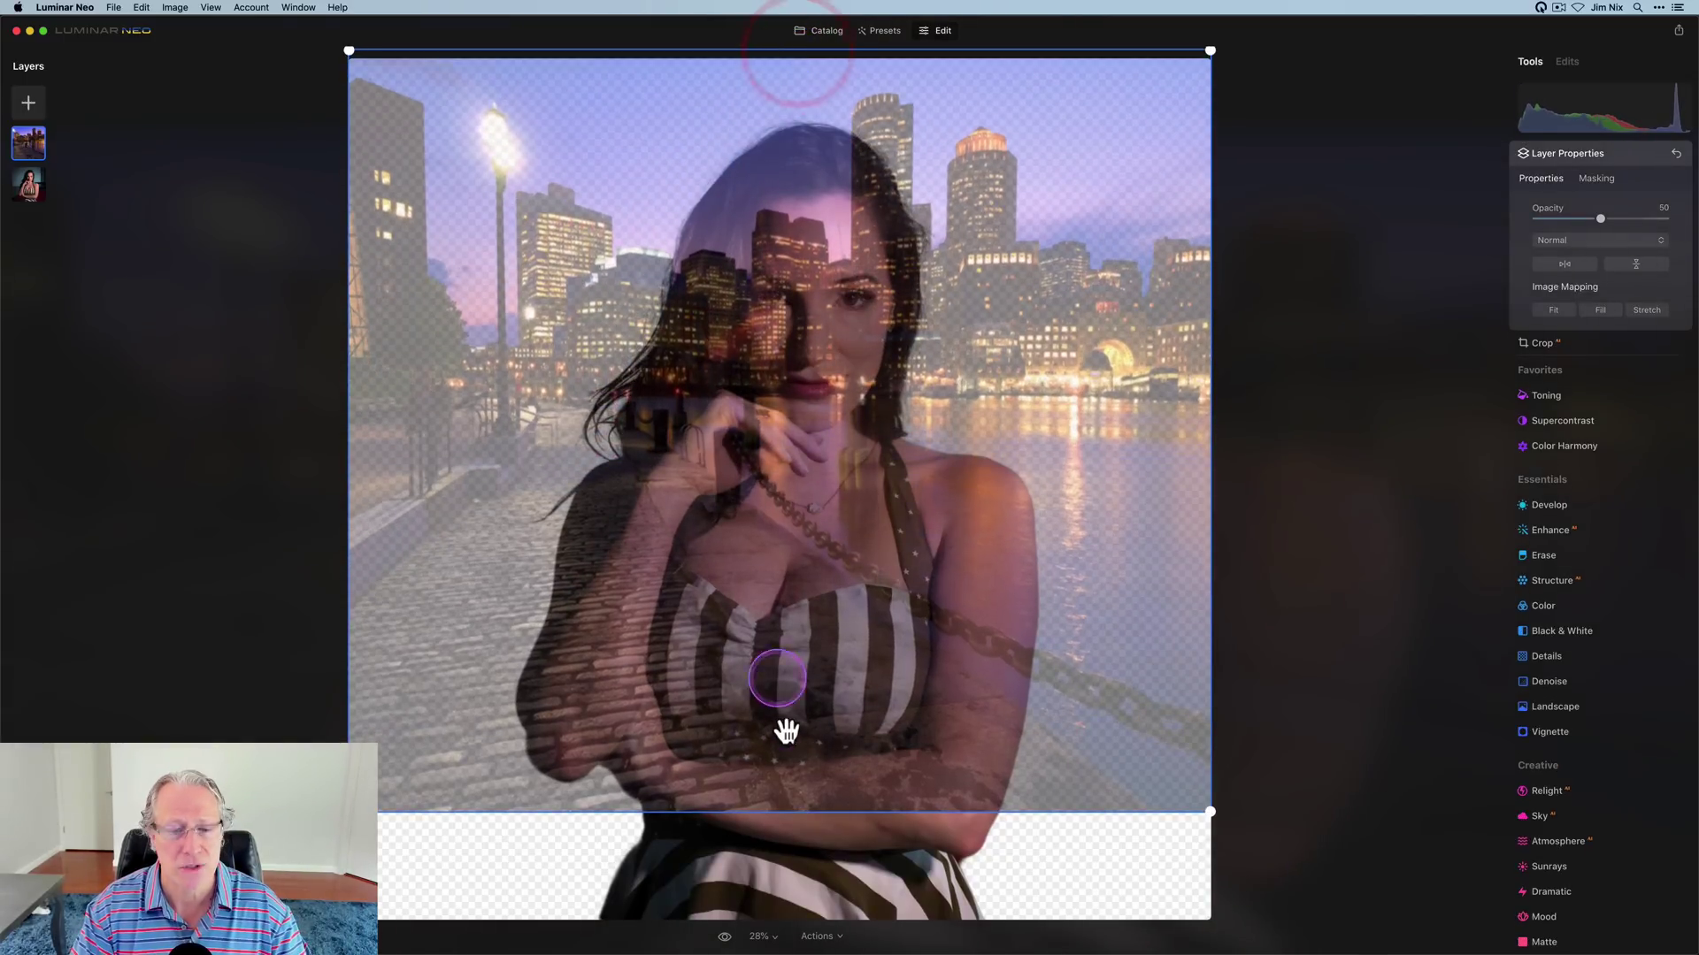
pyautogui.moveTo(779, 814); pyautogui.dragTo(777, 929)
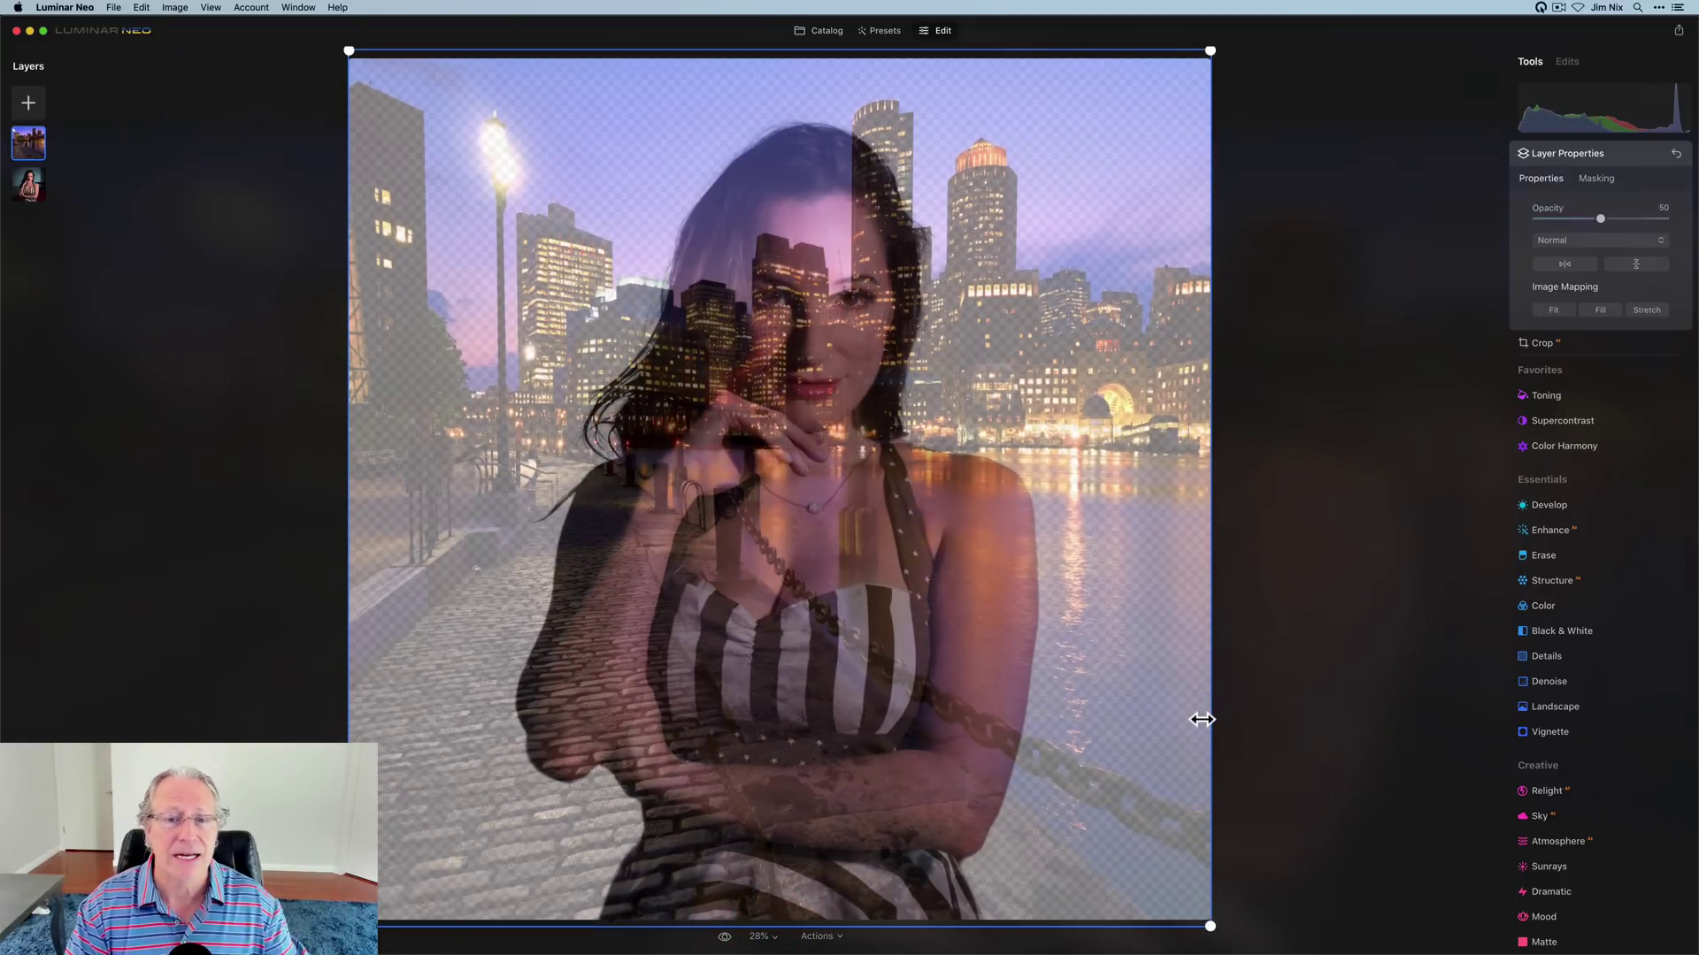
pyautogui.doubleClick(1600, 220)
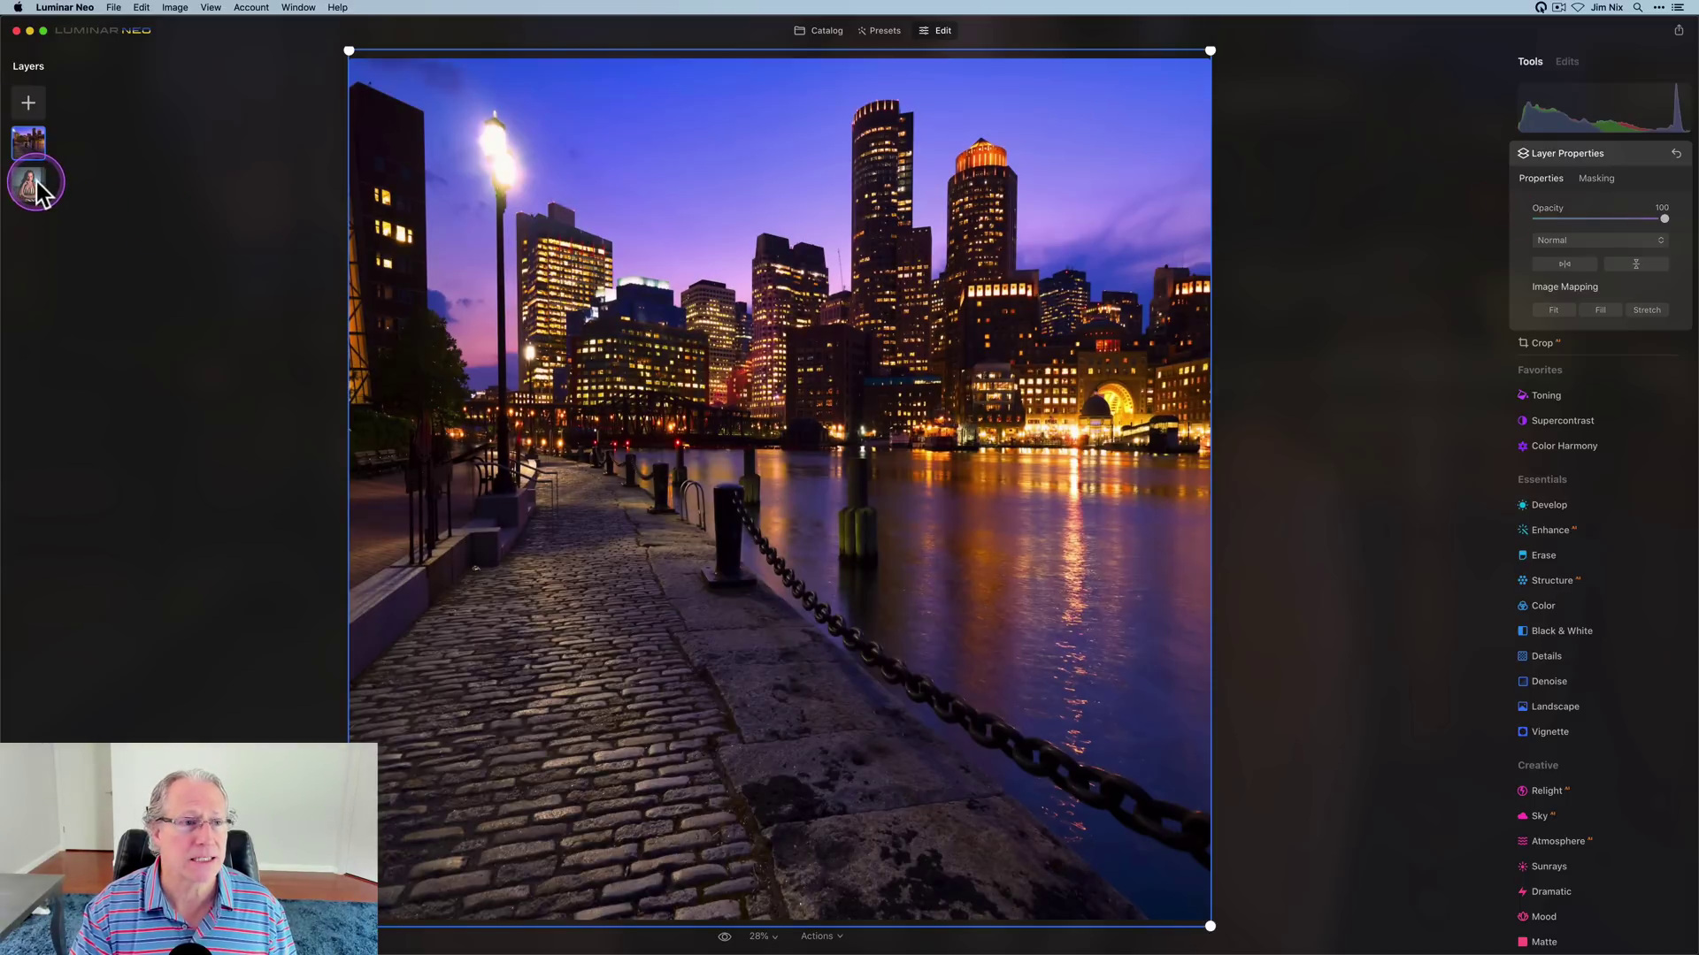
pyautogui.moveTo(30, 182); pyautogui.dragTo(30, 135)
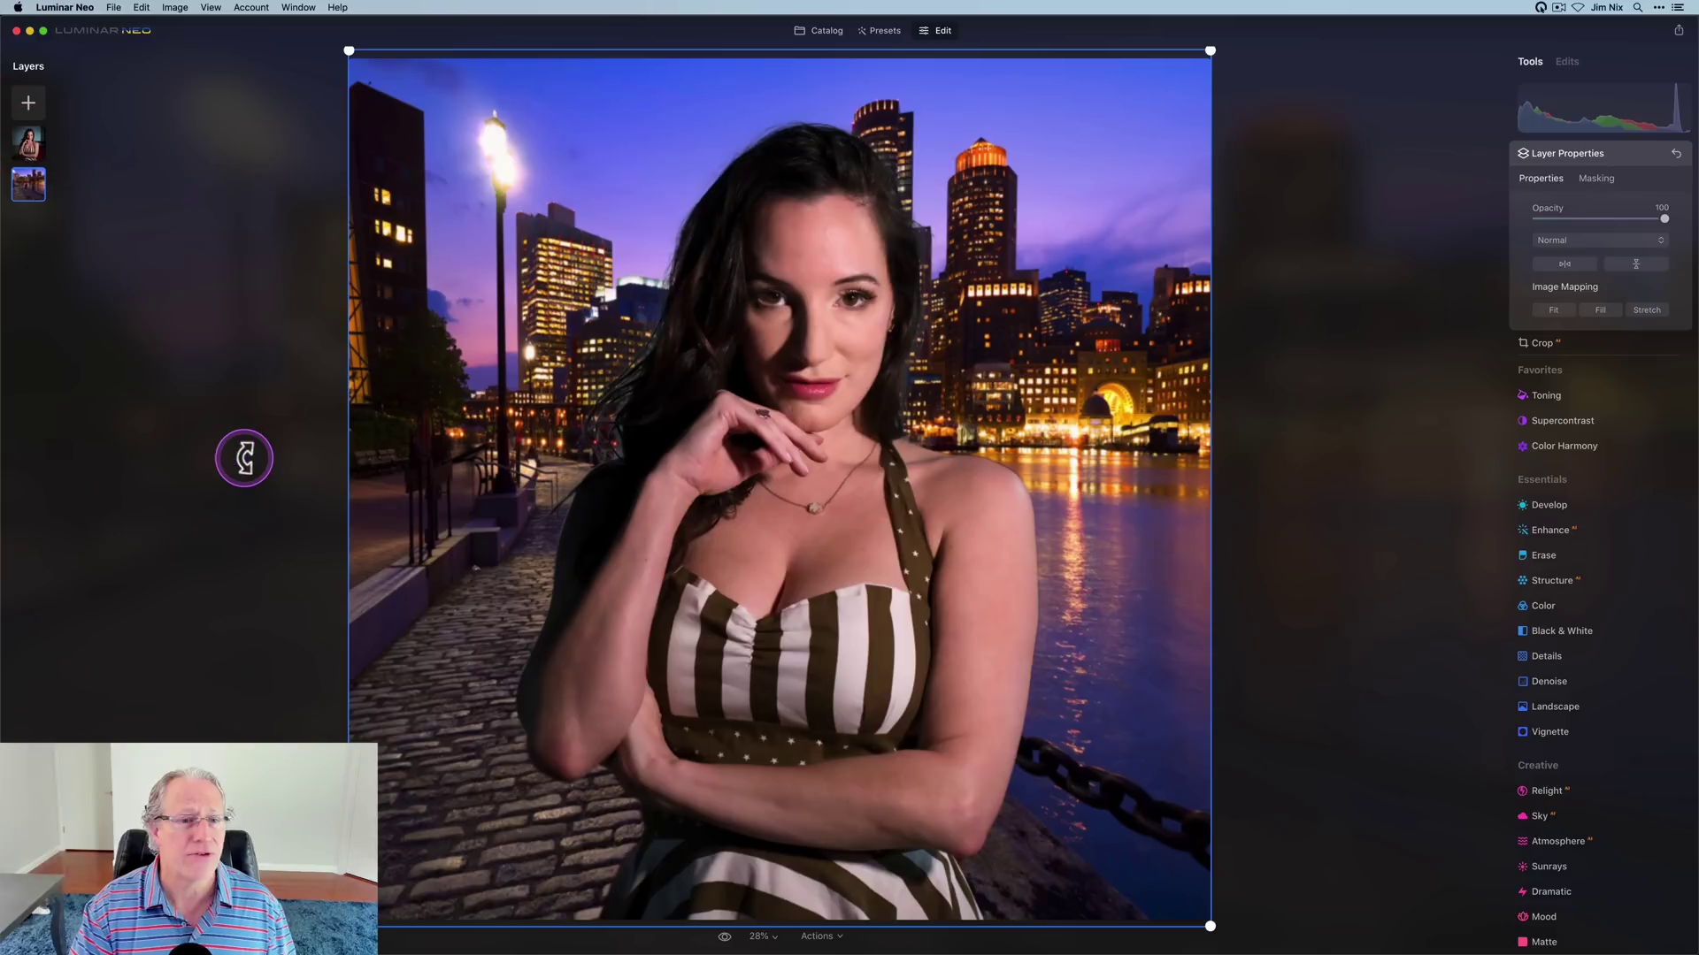
pyautogui.click(1601, 156)
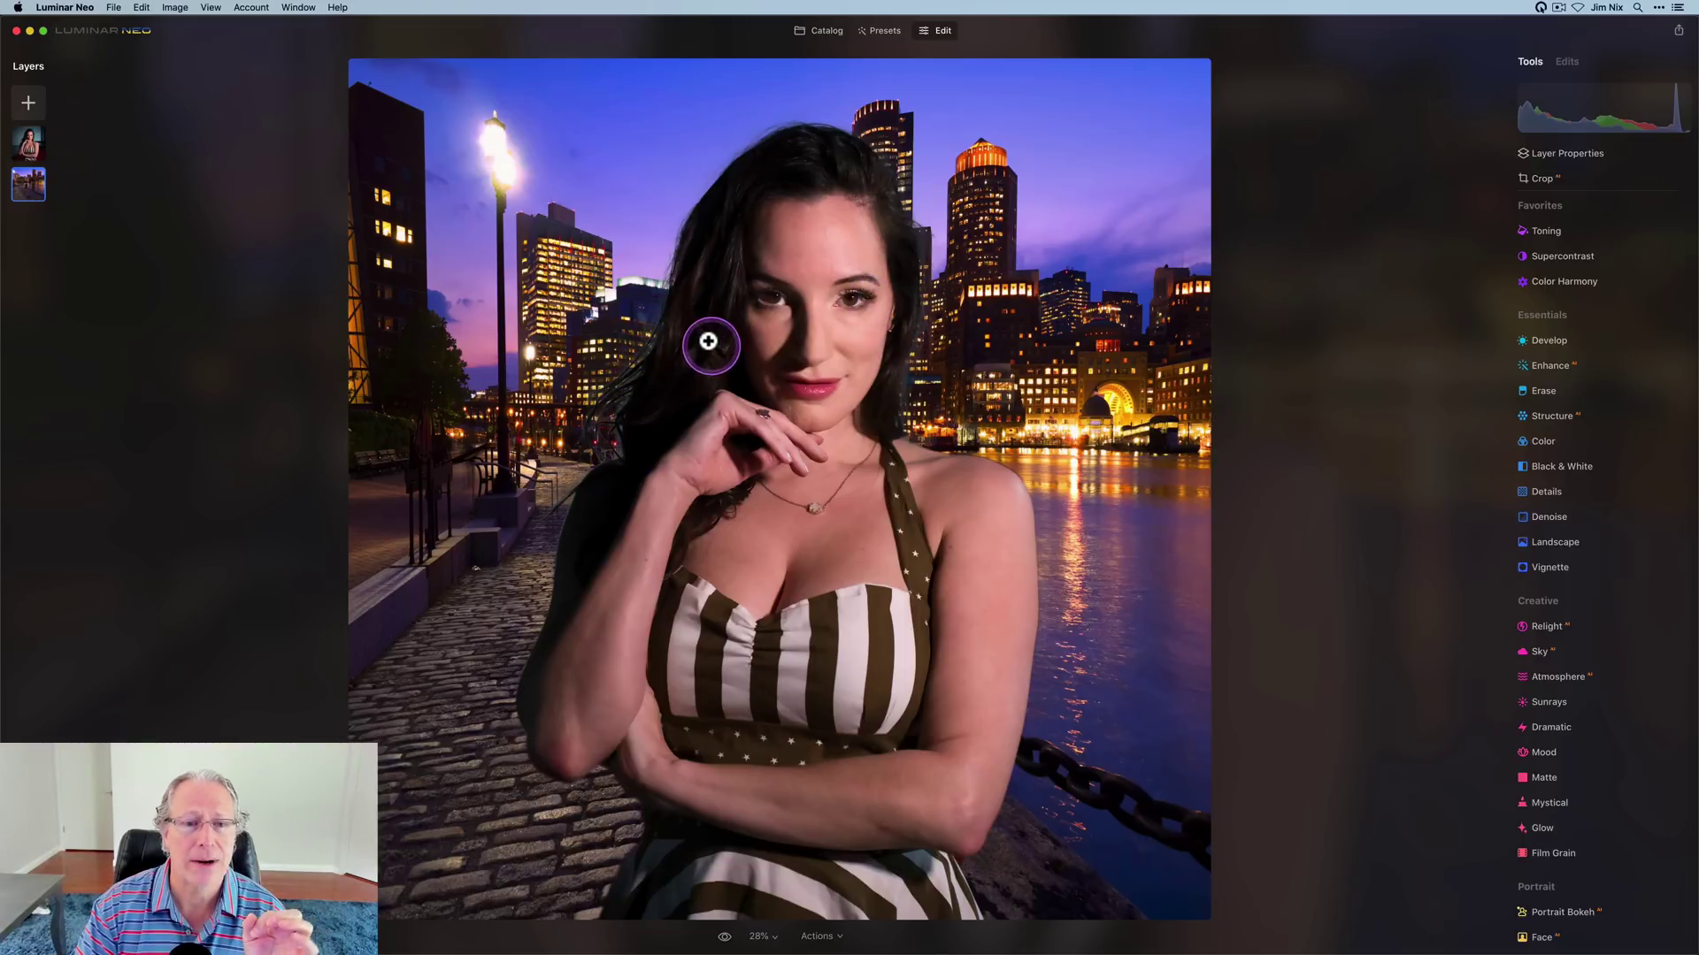
pyautogui.click(745, 190)
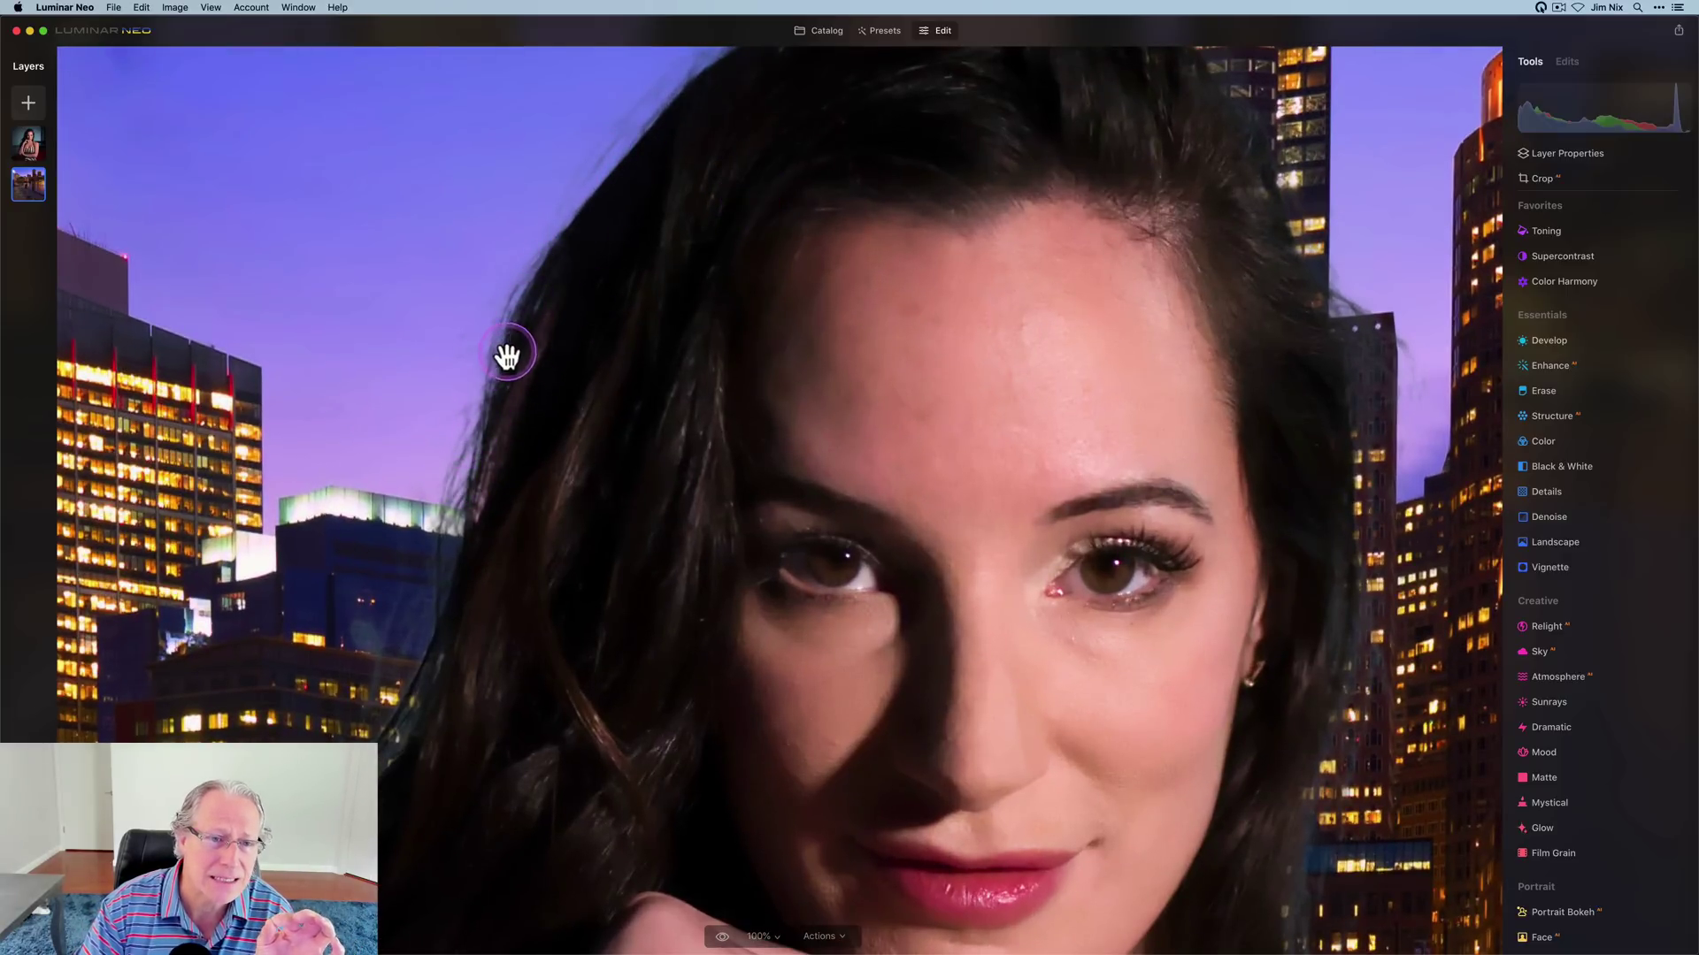
pyautogui.click(395, 755)
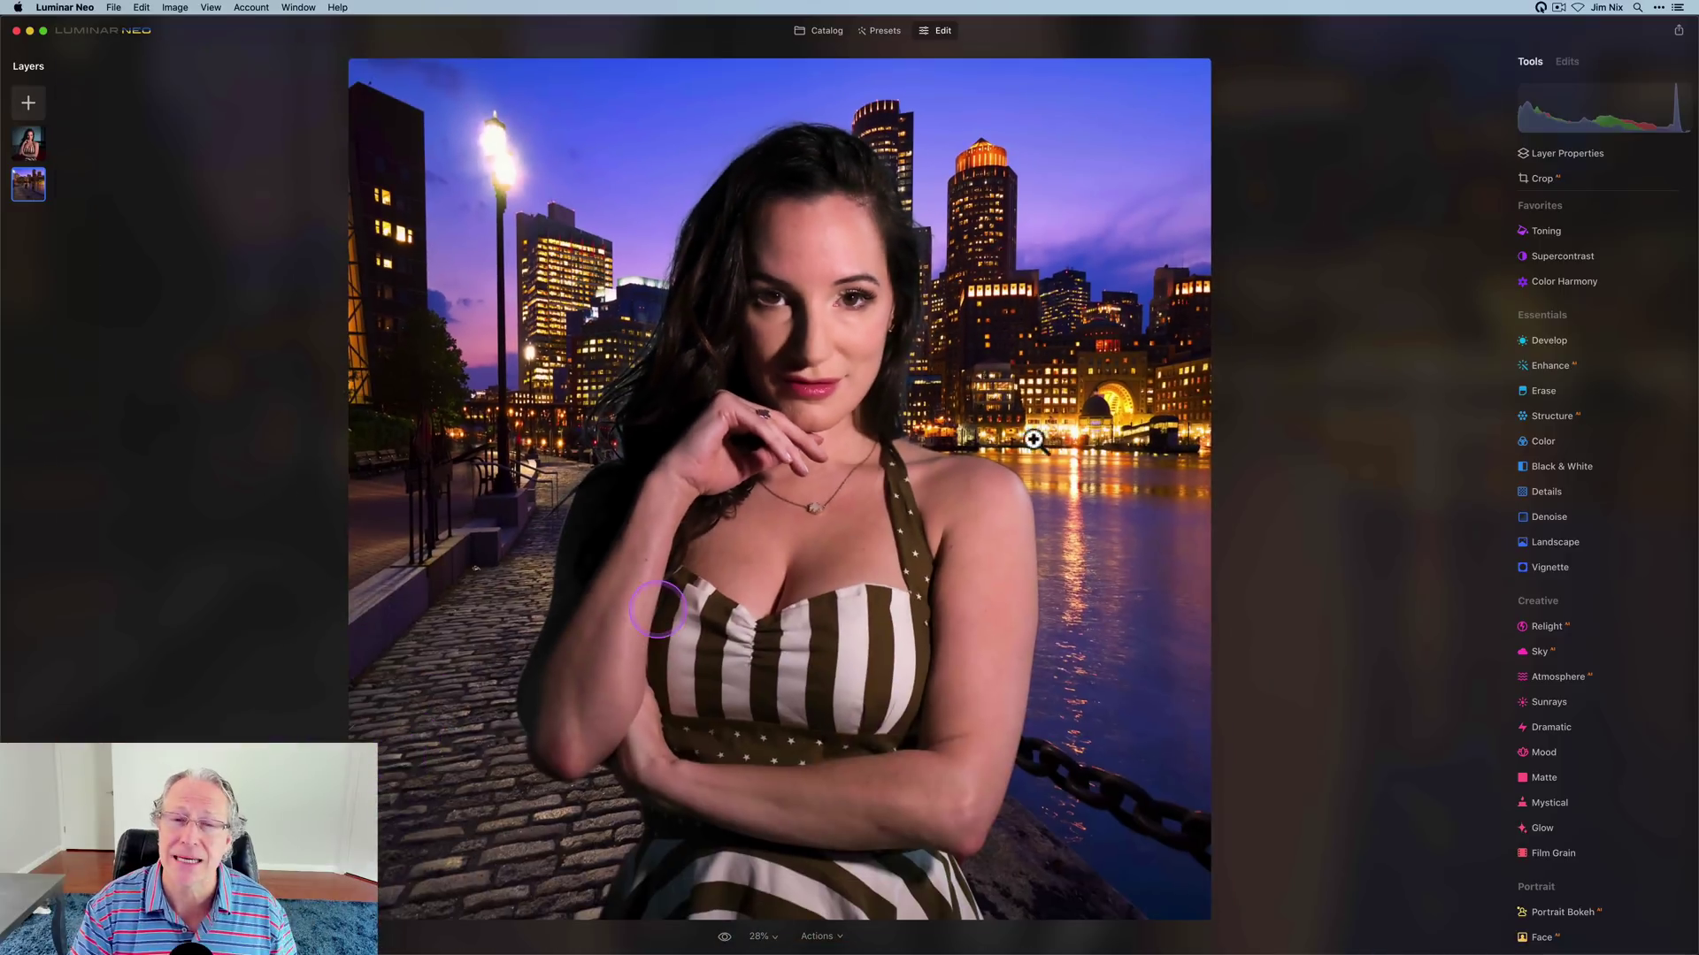